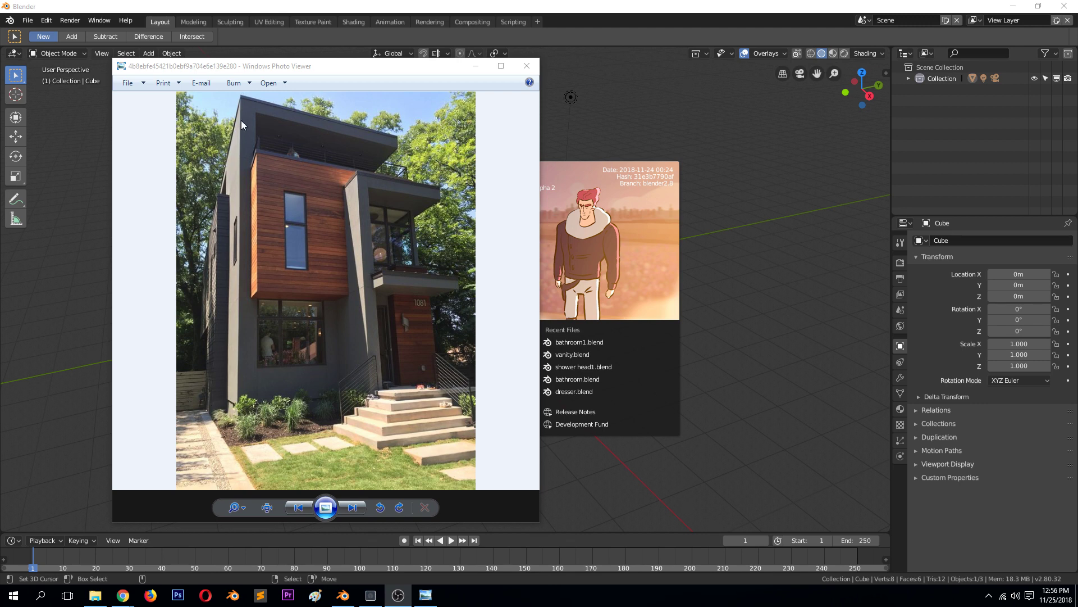
Examine the two house reference photos among the recent files, showing the front facade from different angles
drag(285, 72, 640, 84)
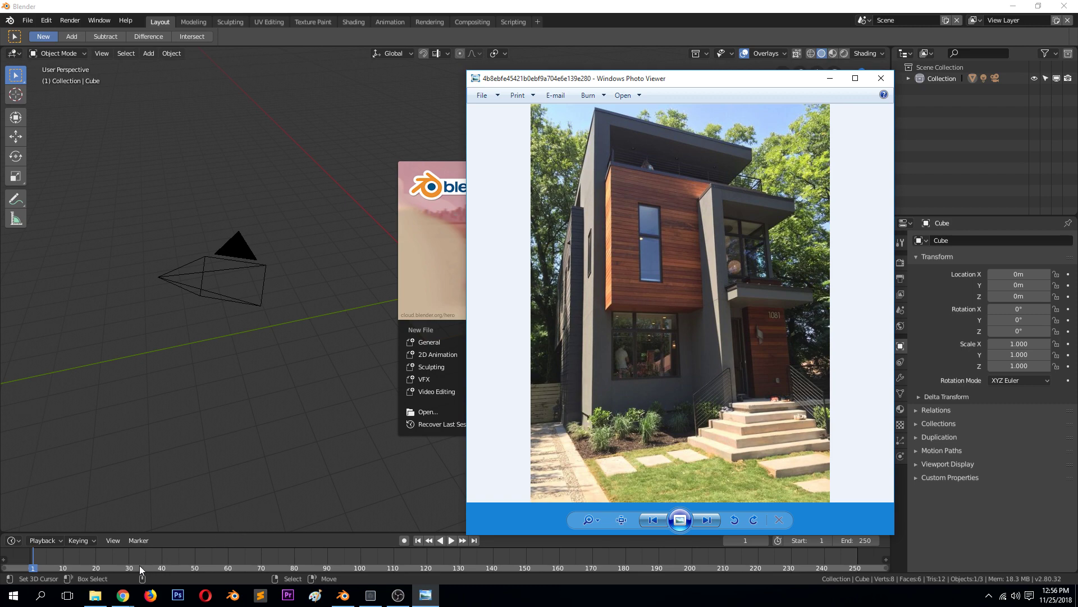
click(95, 595)
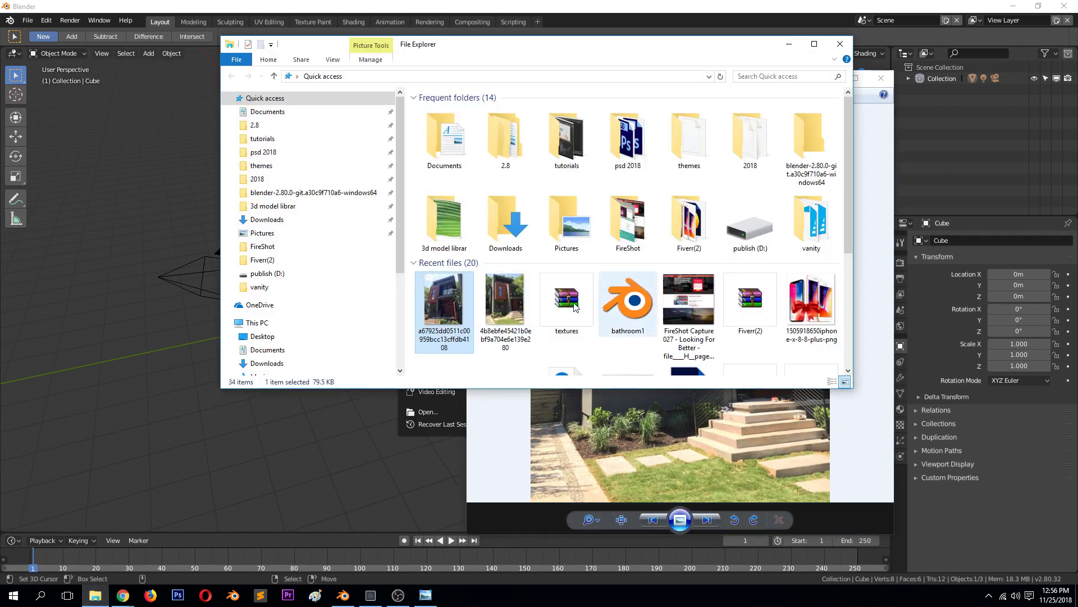
double_click(460, 315)
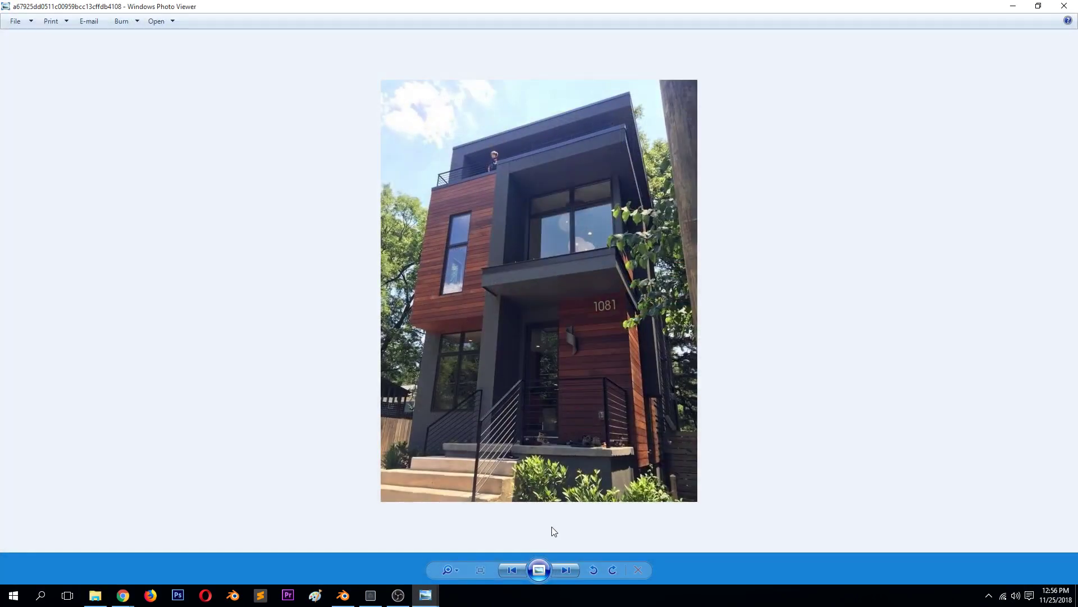
click(566, 571)
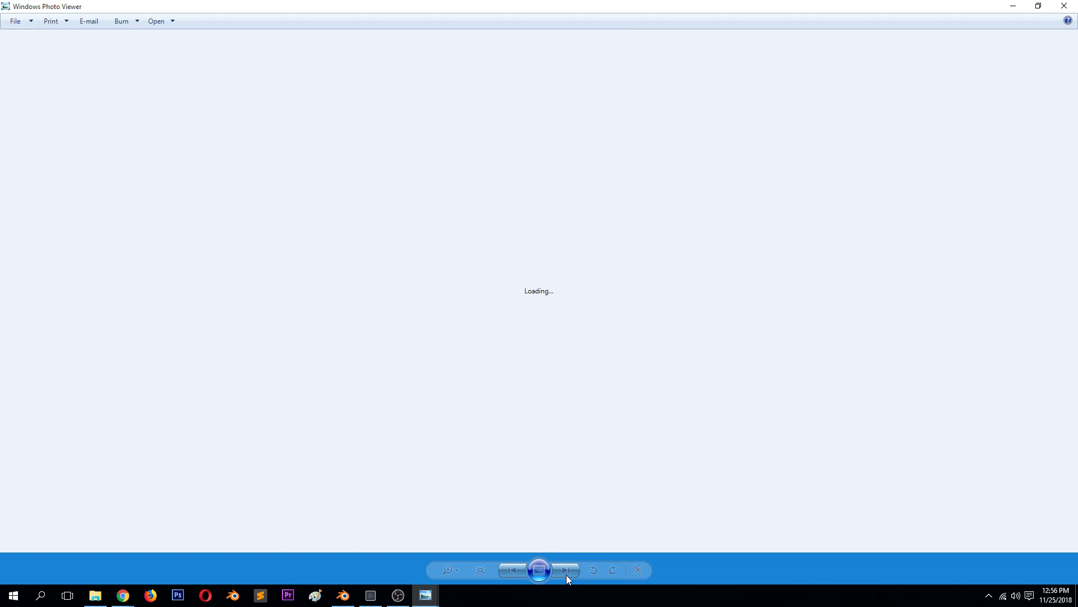
click(1049, 7)
double_click(497, 305)
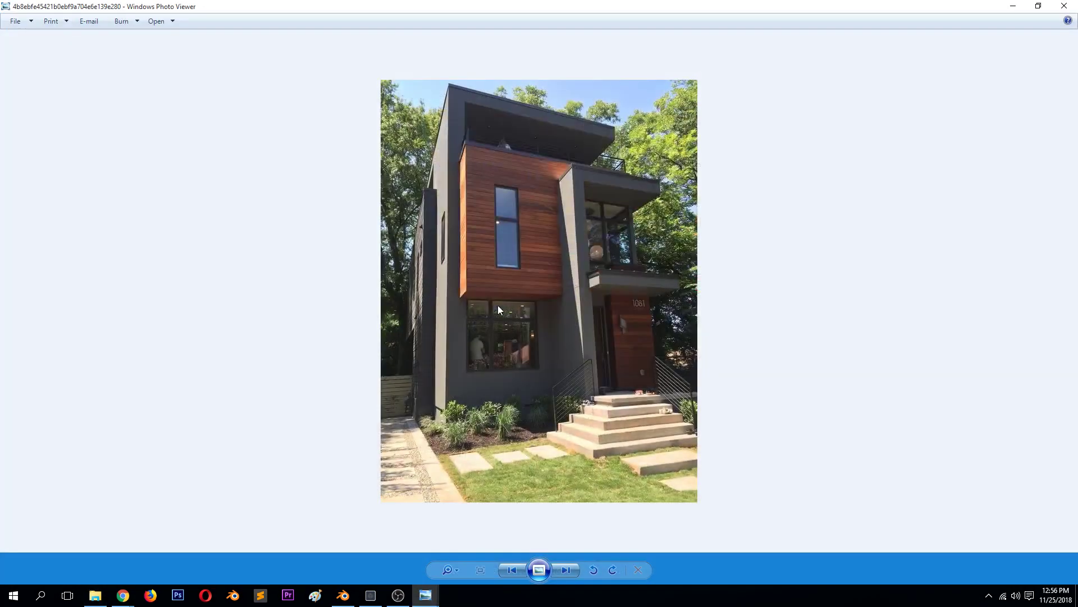
double_click(807, 2)
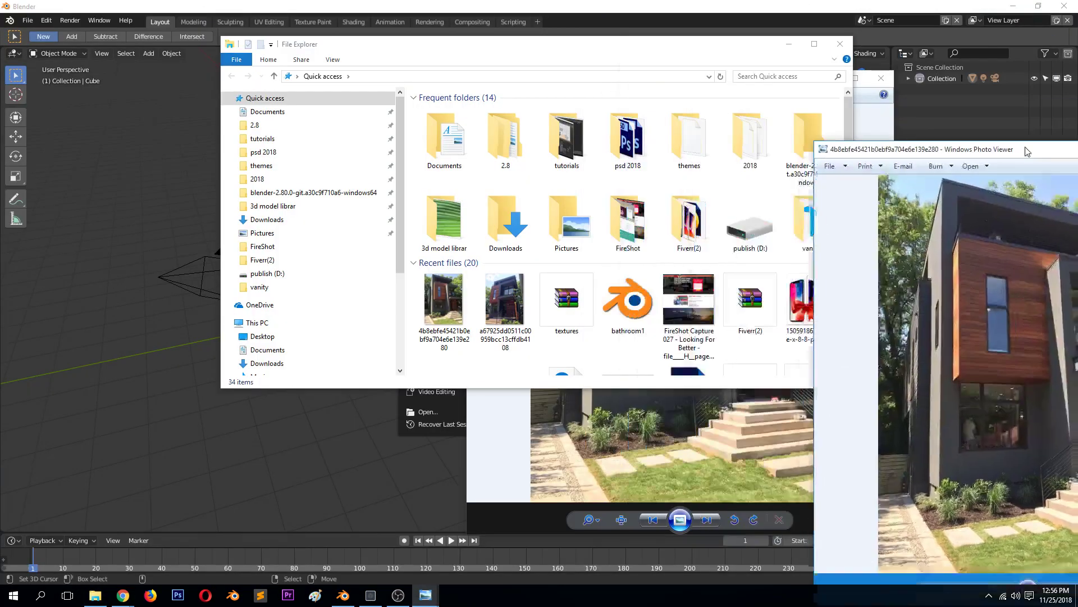
drag(955, 137, 836, 94)
double_click(464, 294)
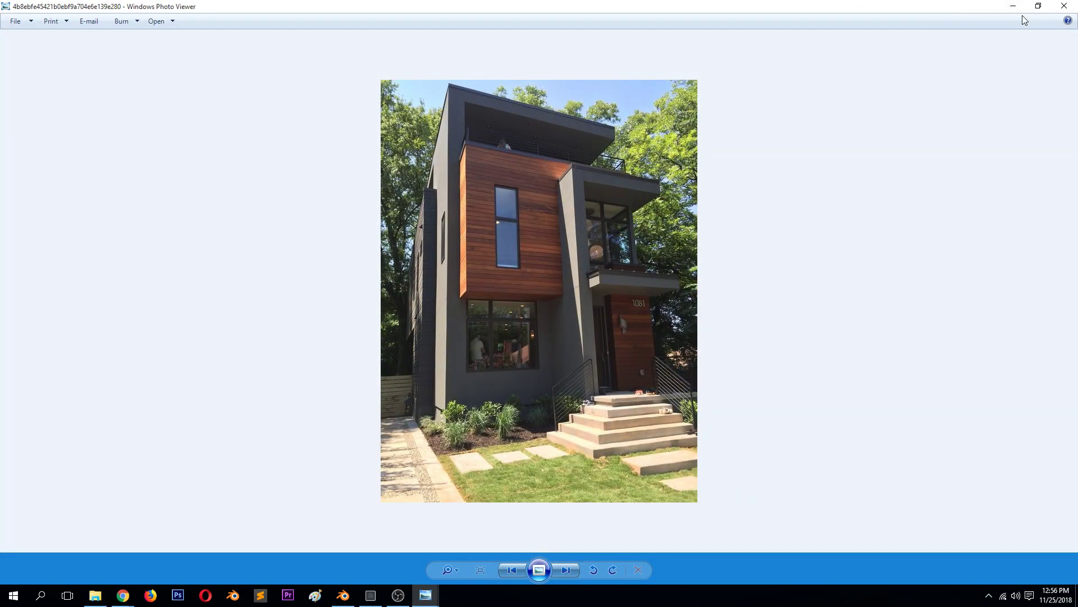
click(1014, 6)
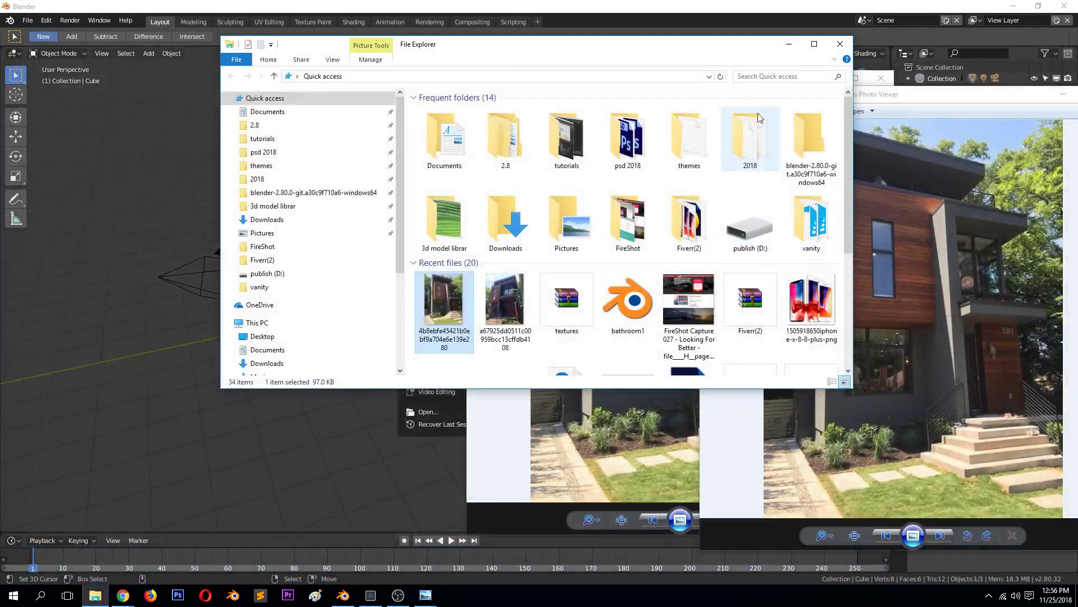
Place the house photo 4b8ebfe45421b0ebf9a704e6e139e280 in Blender's 3D viewport as a reference image and delete the default cube
drag(542, 56, 709, 200)
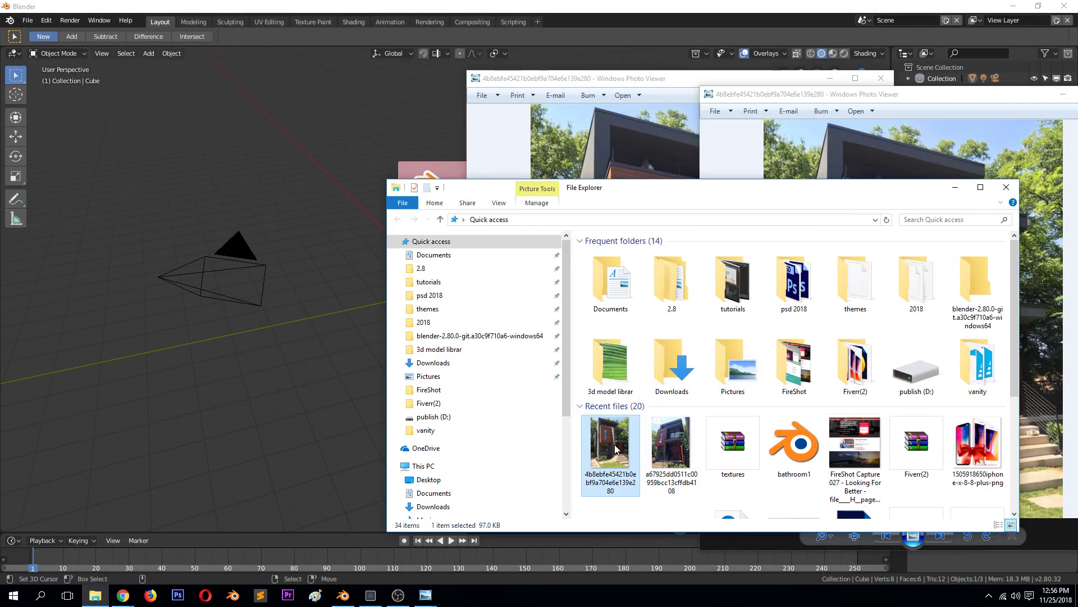
drag(378, 397, 325, 379)
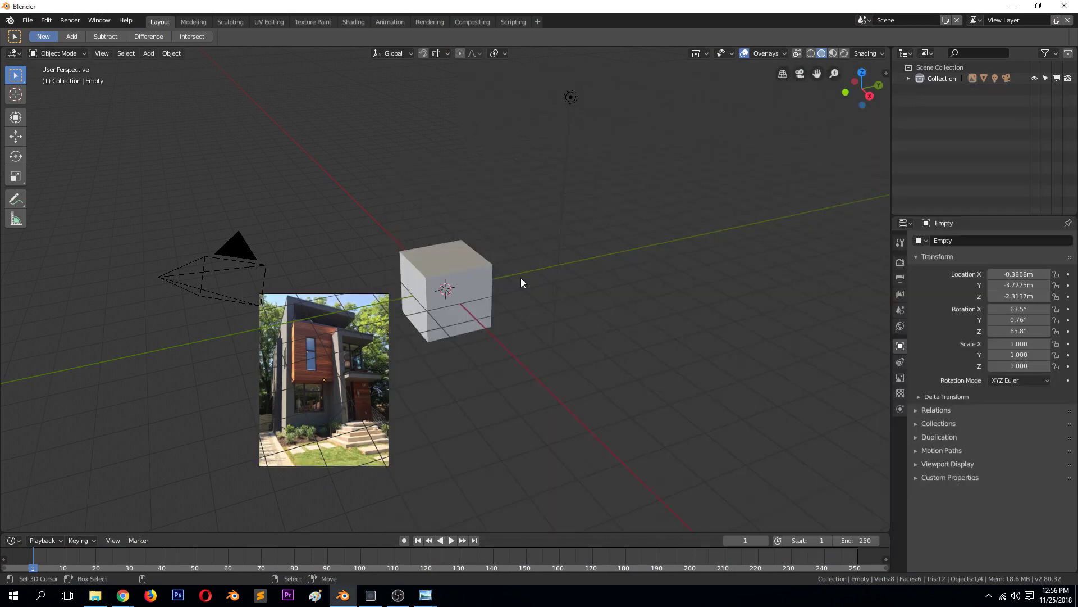
key(x)
click(493, 282)
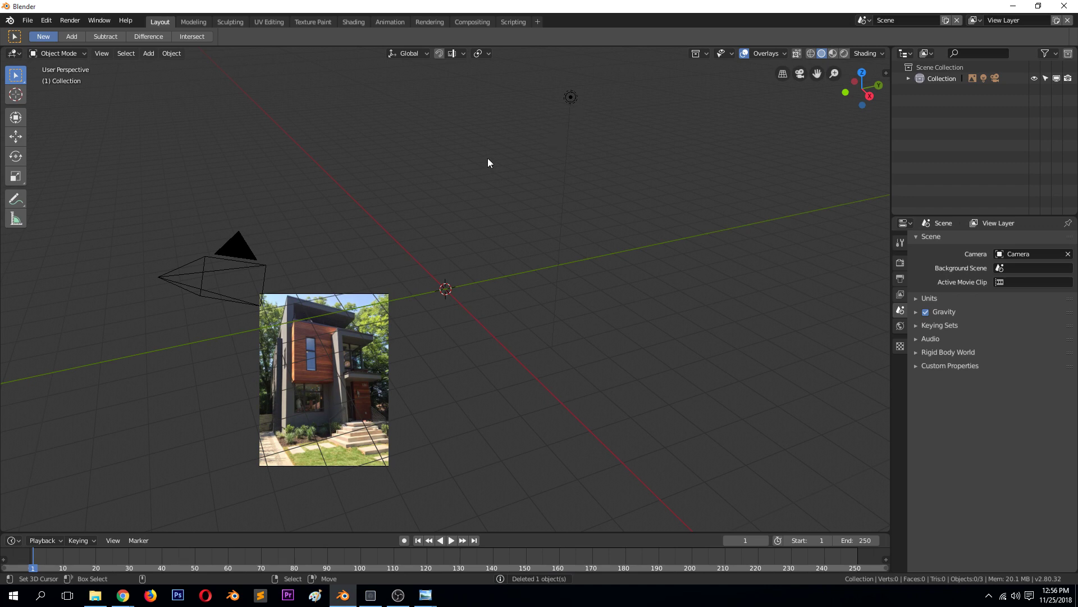
Clear the rotation and location of the house reference image so it lies flat at the world origin
middle_drag(488, 159, 406, 288)
middle_drag(489, 305, 436, 361)
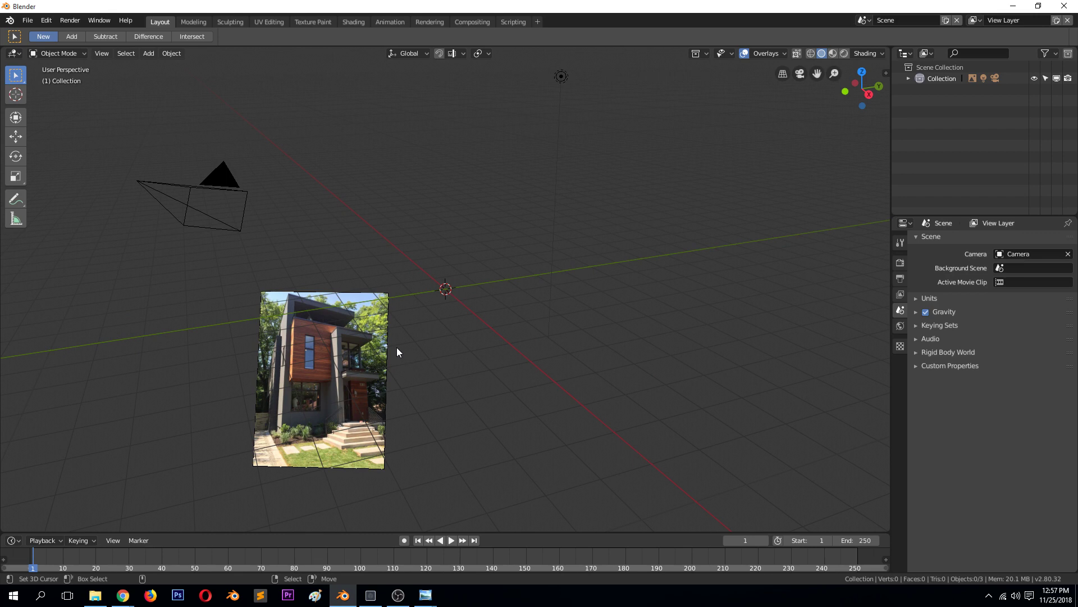
click(360, 335)
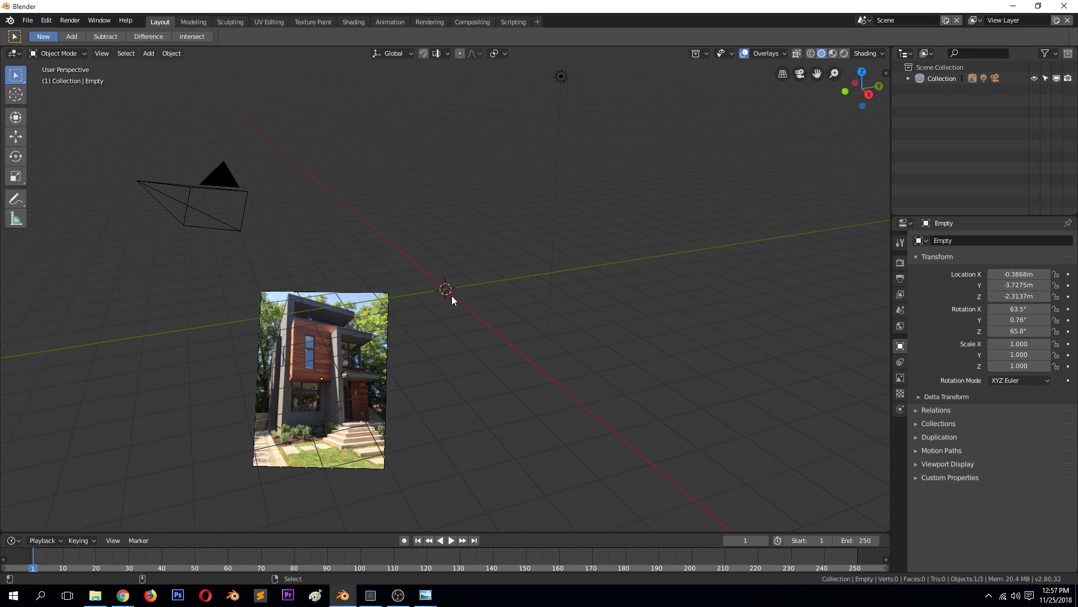
click(359, 303)
key(alt+r)
middle_drag(419, 301, 413, 333)
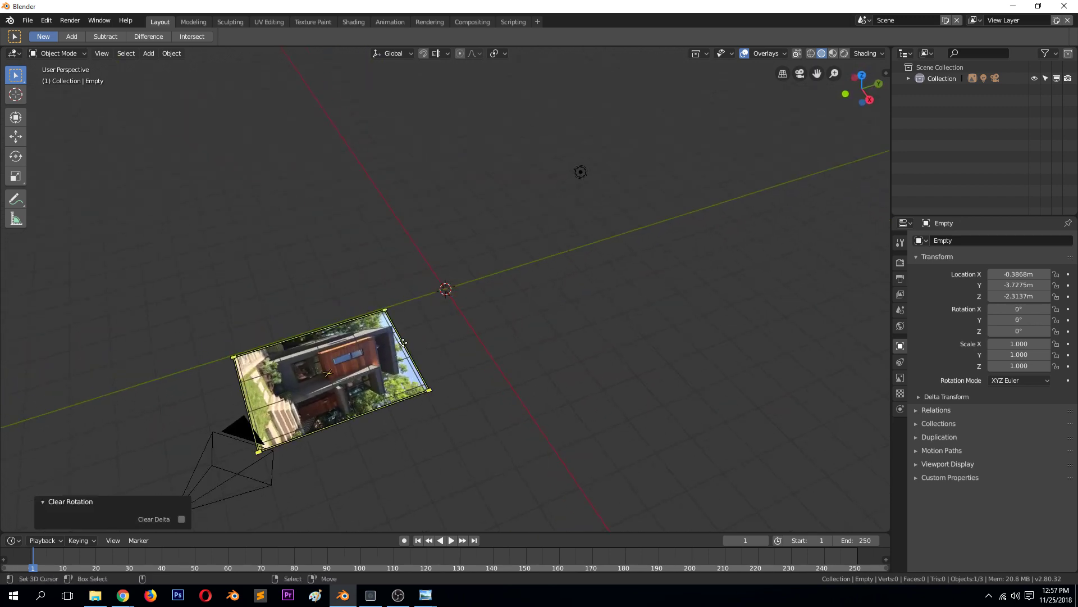
key(alt+g)
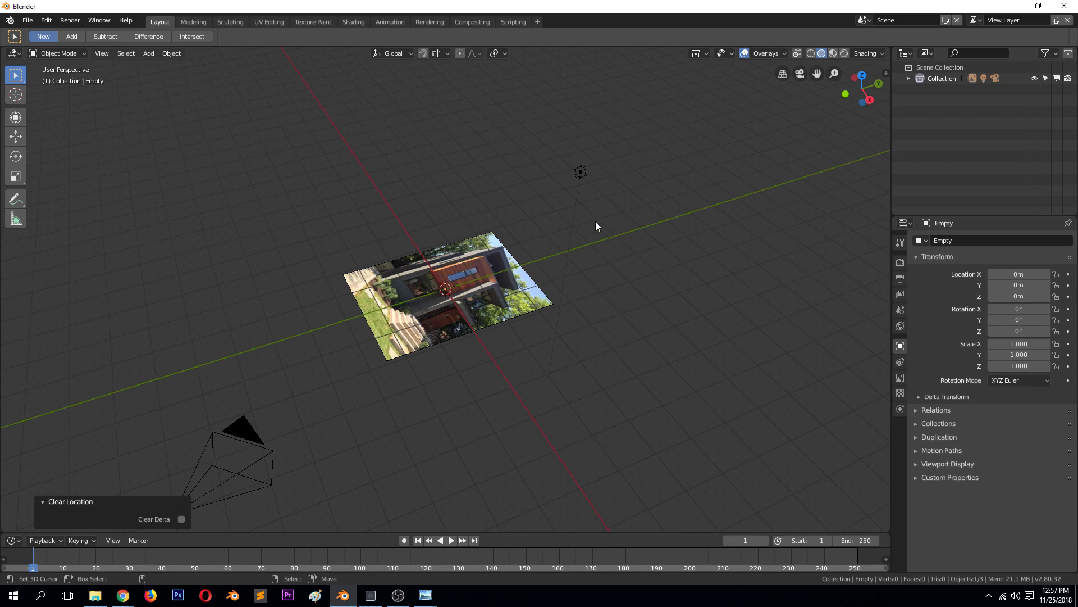
Turn the Outliner area into a second 3D Viewport and enlarge it in height and width
click(890, 152)
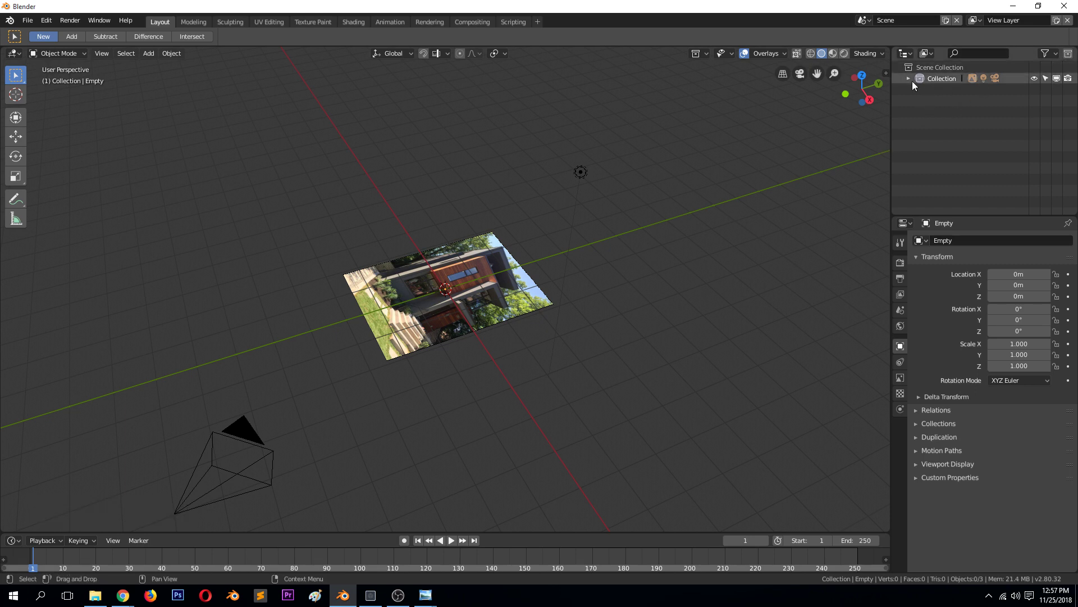
click(904, 54)
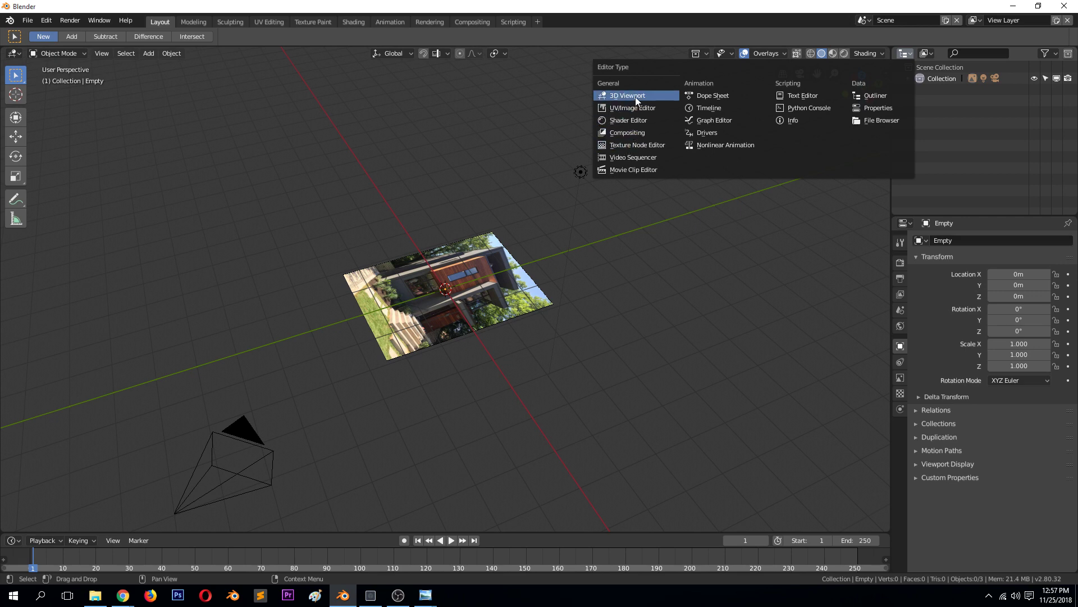
key(Return)
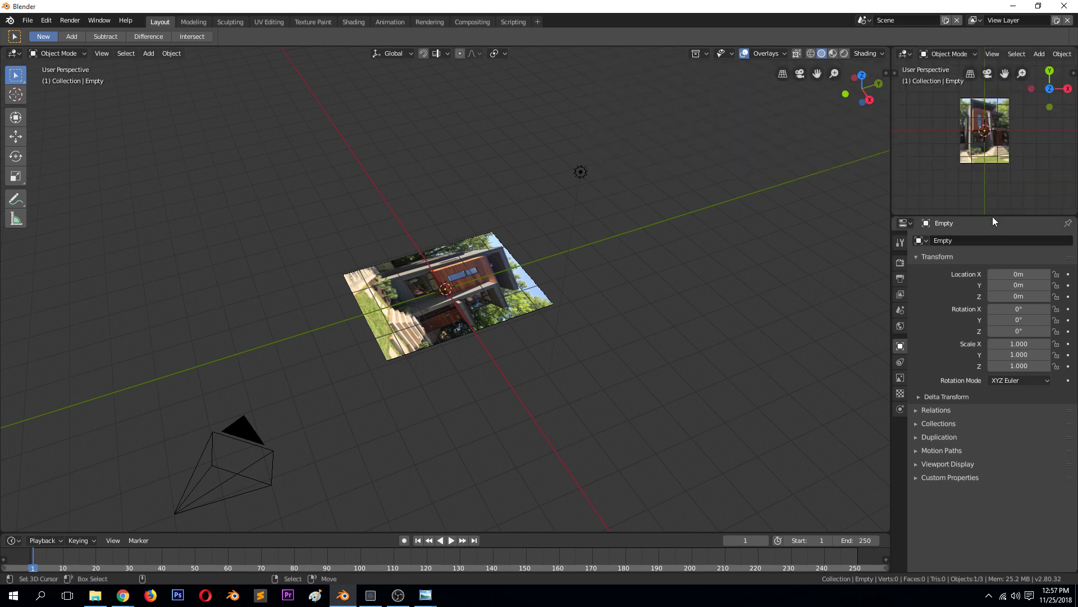
drag(992, 215, 992, 291)
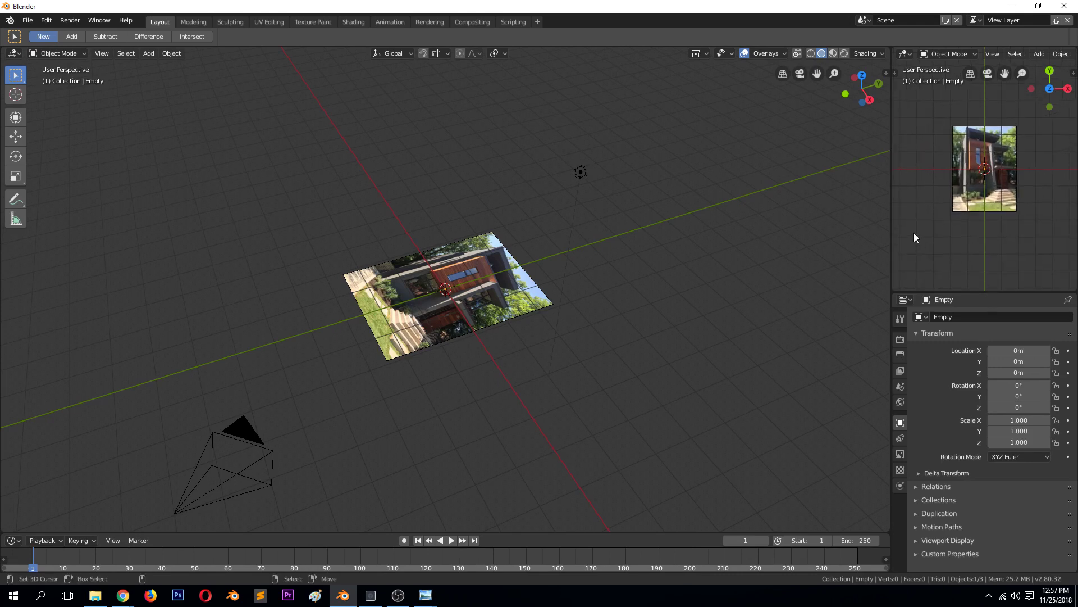
drag(891, 221, 803, 222)
Try displaying the house photo in the second viewport's area as a UV/Image Editor, and return the area to 3D Viewport
click(812, 52)
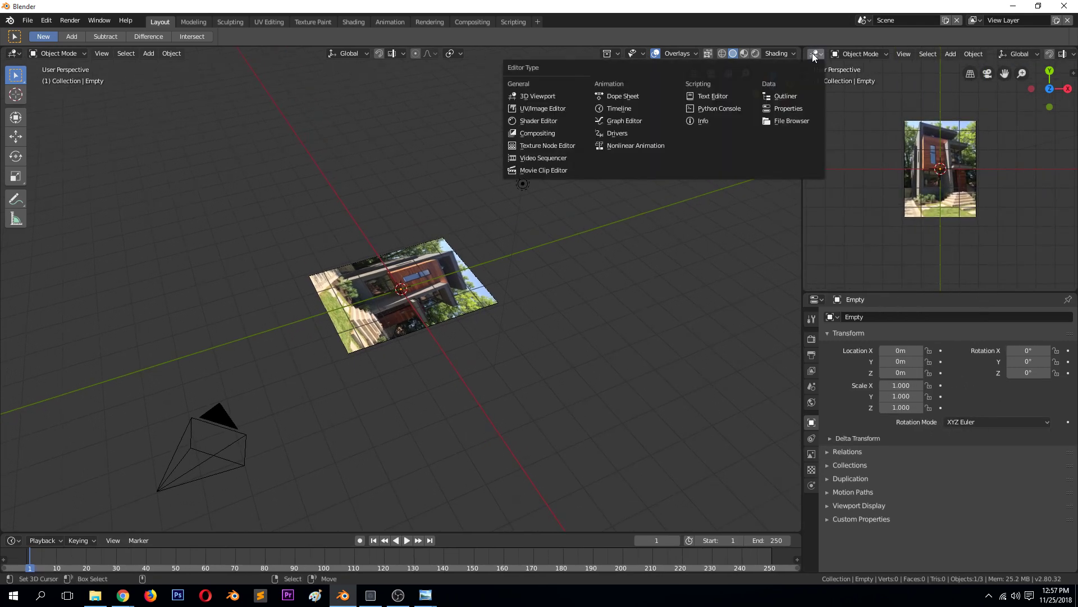
click(563, 107)
click(937, 54)
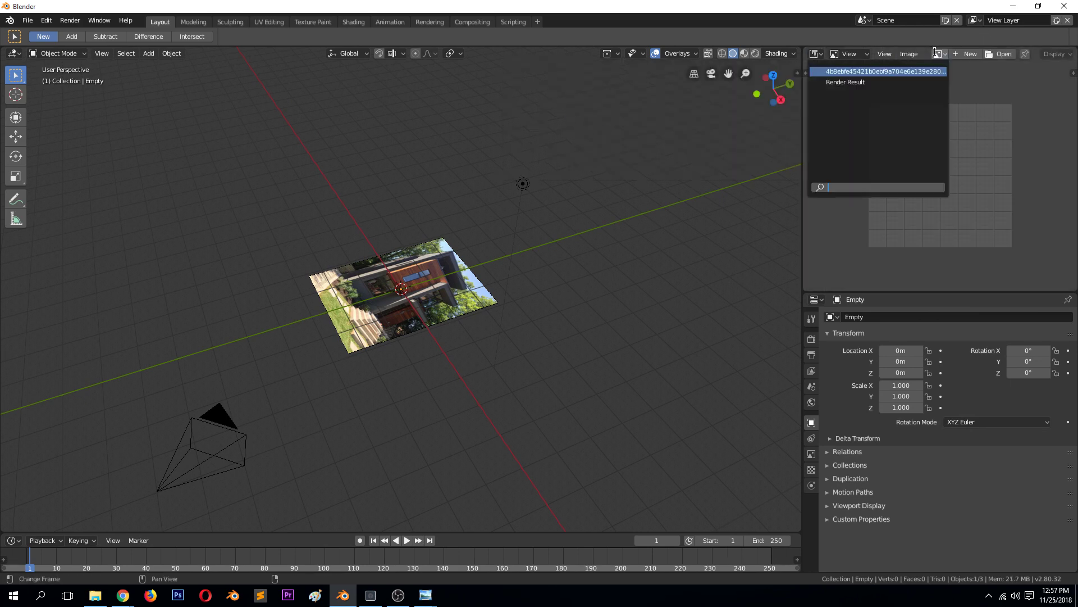
click(855, 70)
scroll(896, 120, up, 2)
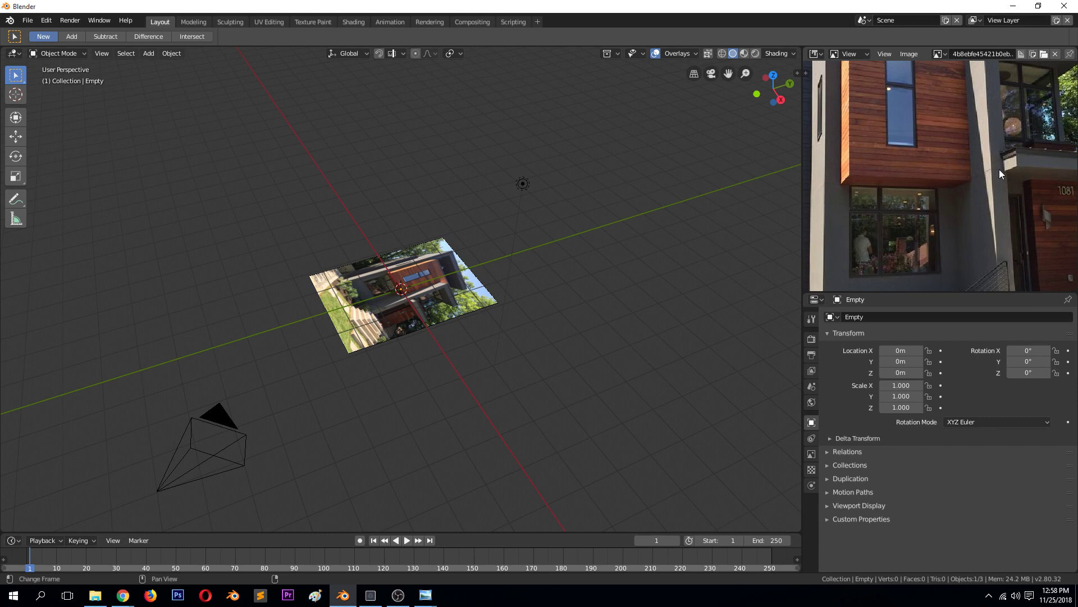
key(Home)
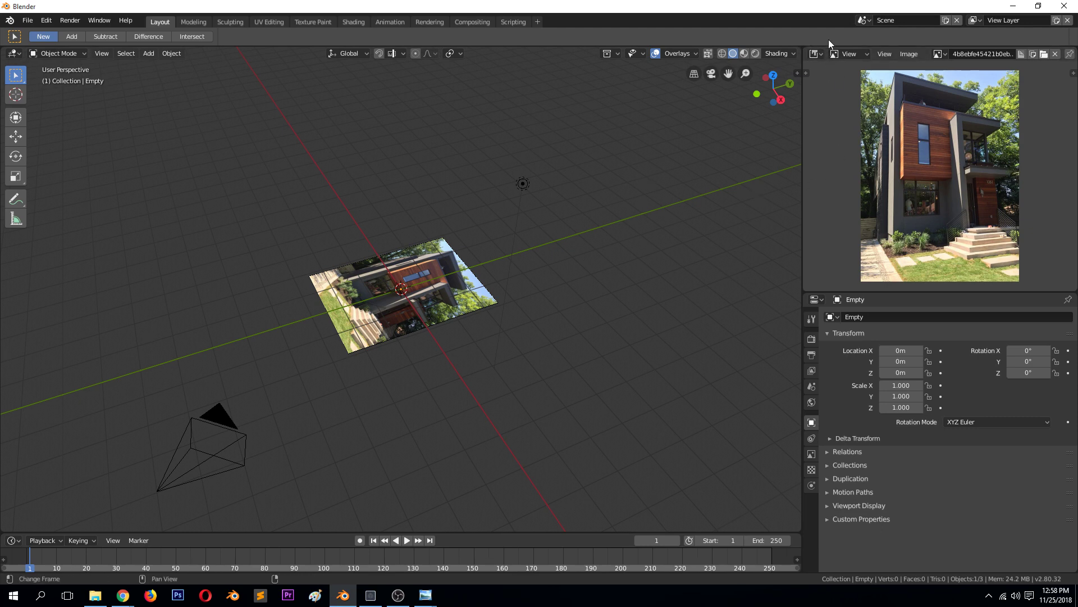
click(815, 53)
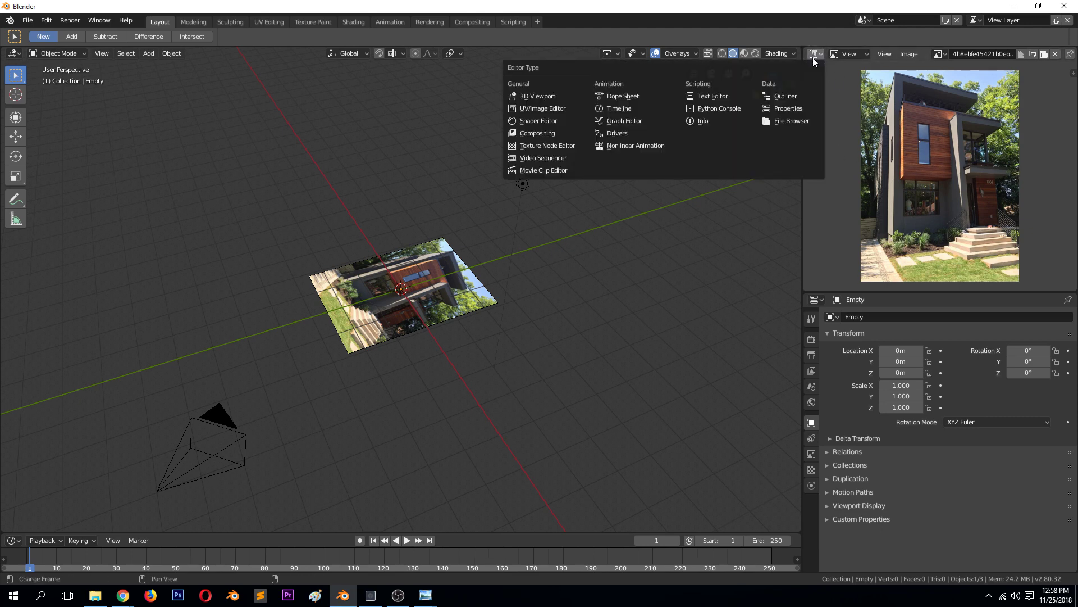
click(535, 98)
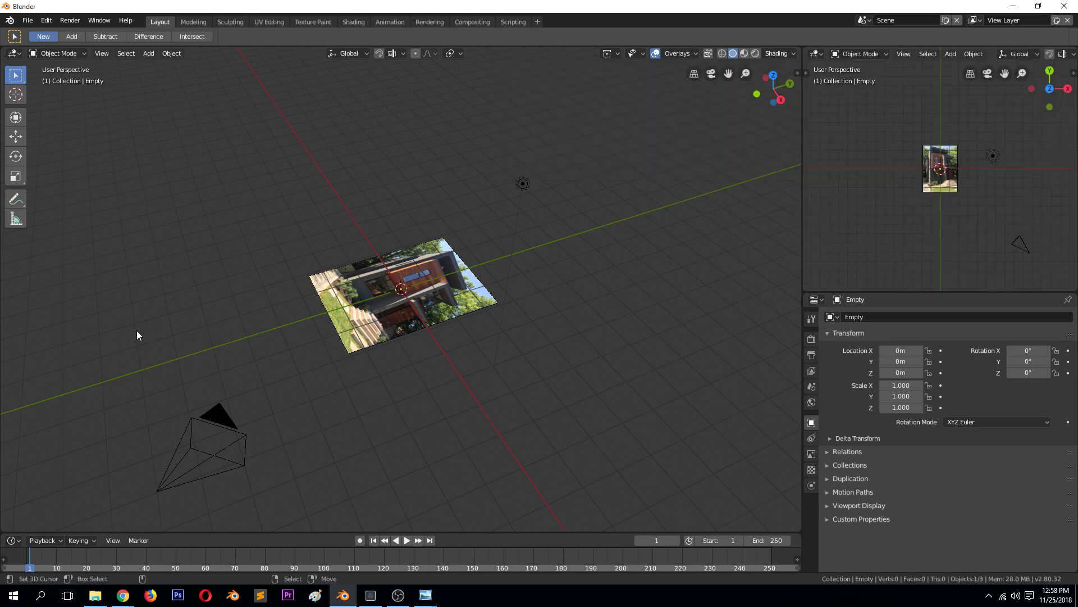
Duplicate the reference image and move the copy far from the original, to about X 24.9 m, Y 14.2 m
key(shift+d)
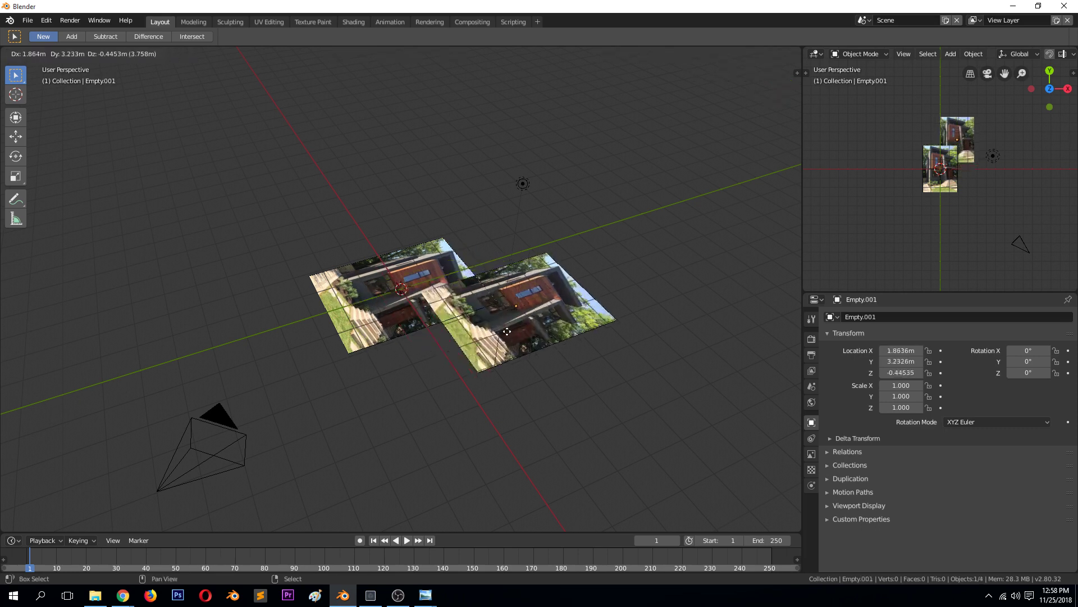
click(636, 306)
mouse_move(990, 110)
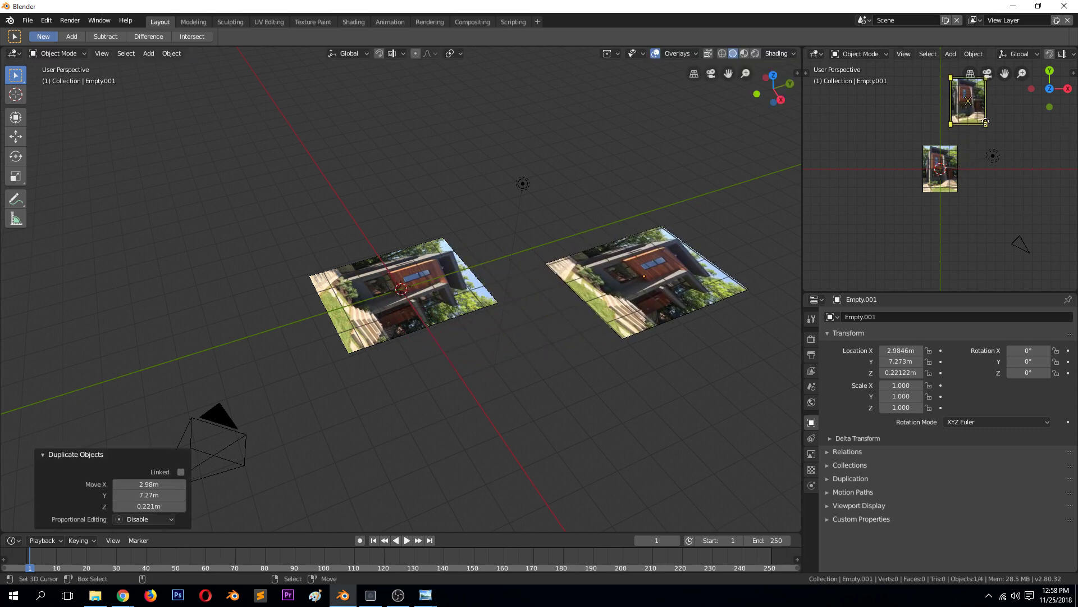
drag(1005, 73, 827, 107)
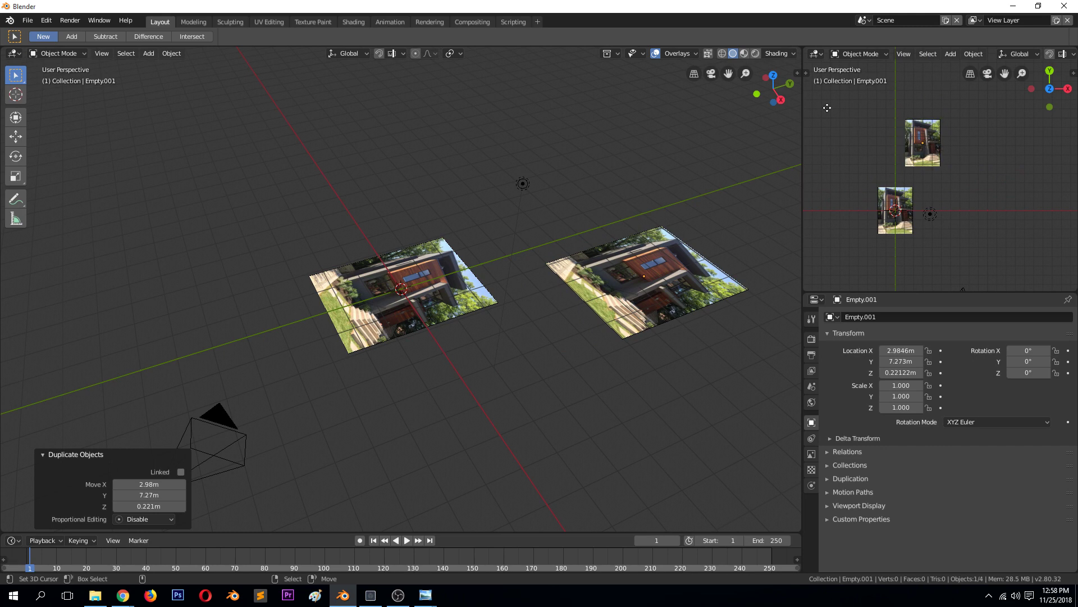
mouse_move(1005, 73)
mouse_down()
mouse_move(927, 108)
mouse_move(1000, 94)
mouse_move(1000, 70)
mouse_move(995, 88)
mouse_move(1022, 84)
mouse_move(1023, 63)
mouse_up()
click(870, 183)
drag(856, 193, 1053, 133)
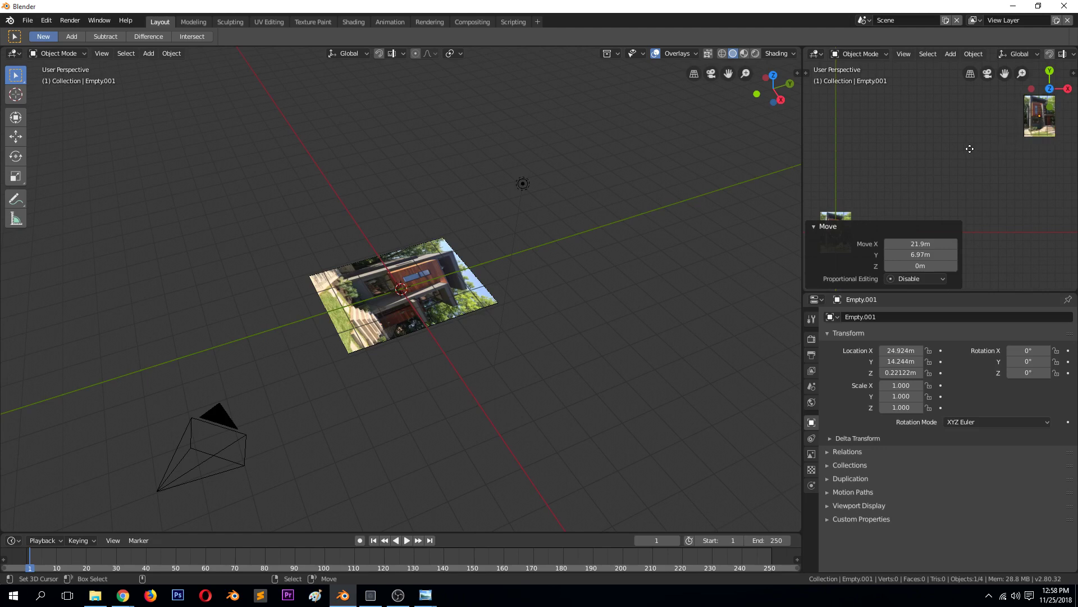
Frame the duplicated house image in the second viewport and turn off that viewport's grid overlay
key(KP_Decimal)
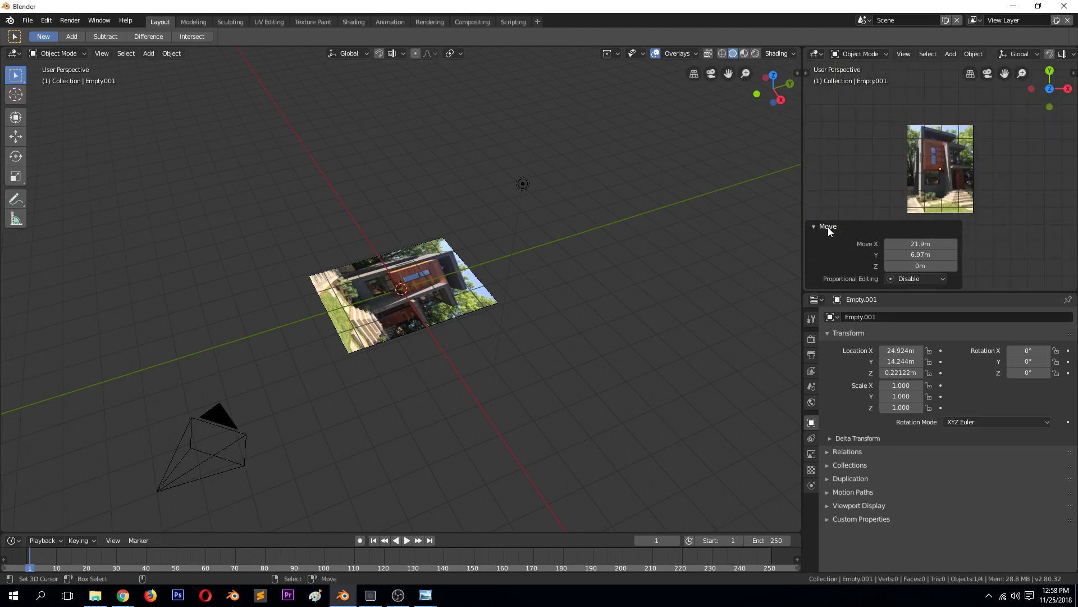
click(828, 227)
scroll(642, 218, down, 8)
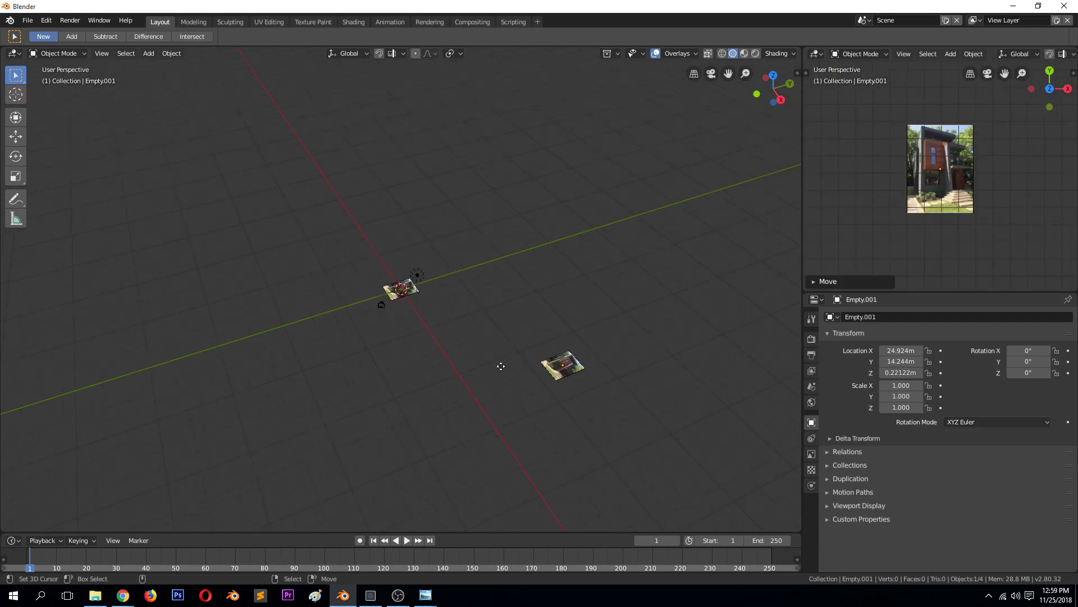
scroll(501, 366, up, 6)
scroll(306, 265, down, 3)
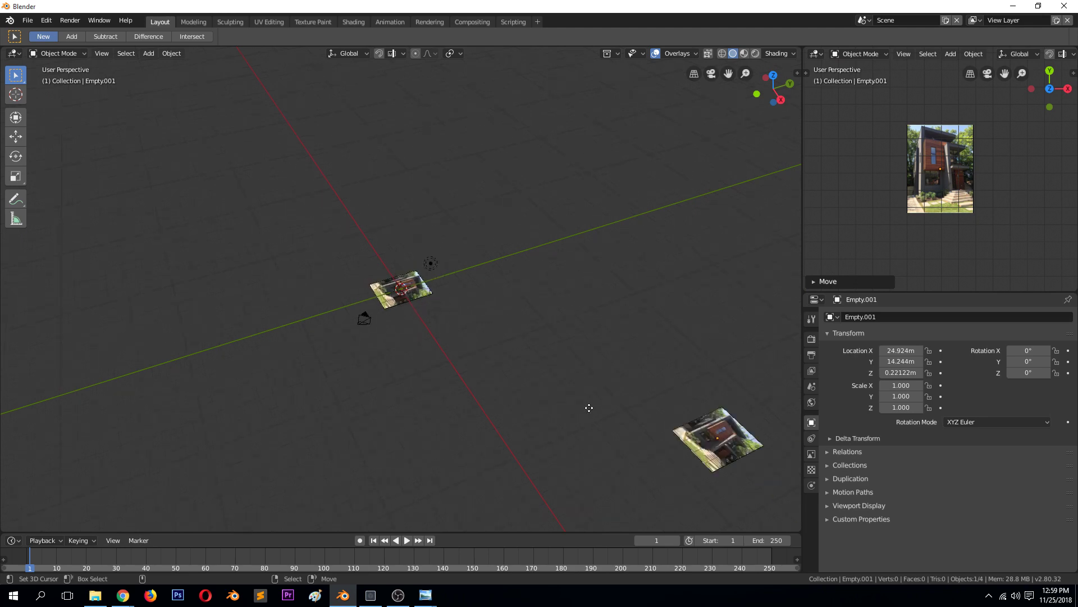
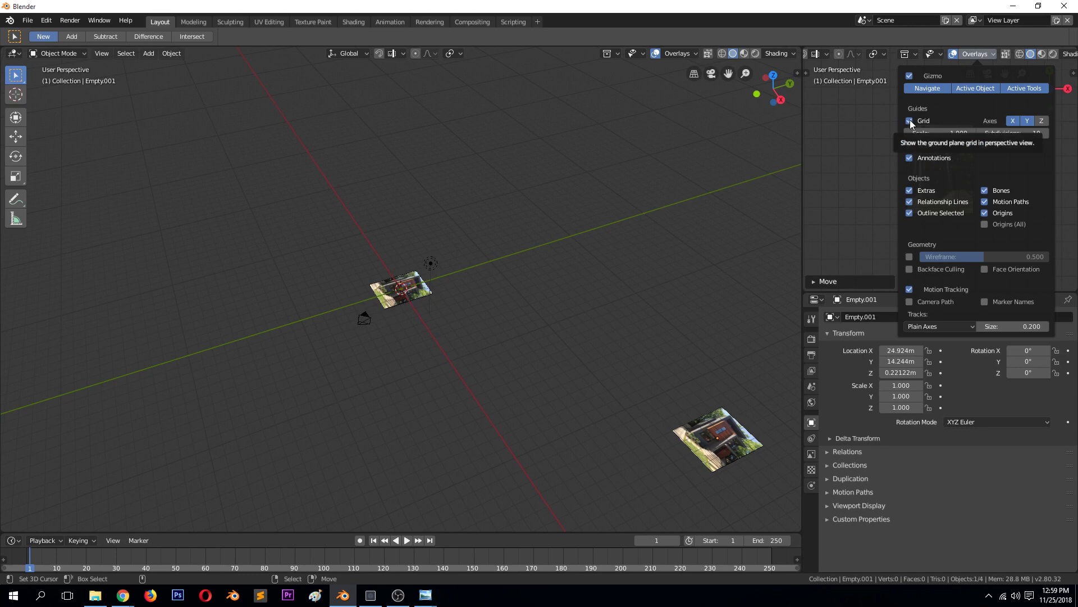
click(910, 120)
ctrl+middle_drag(876, 130, 903, 137)
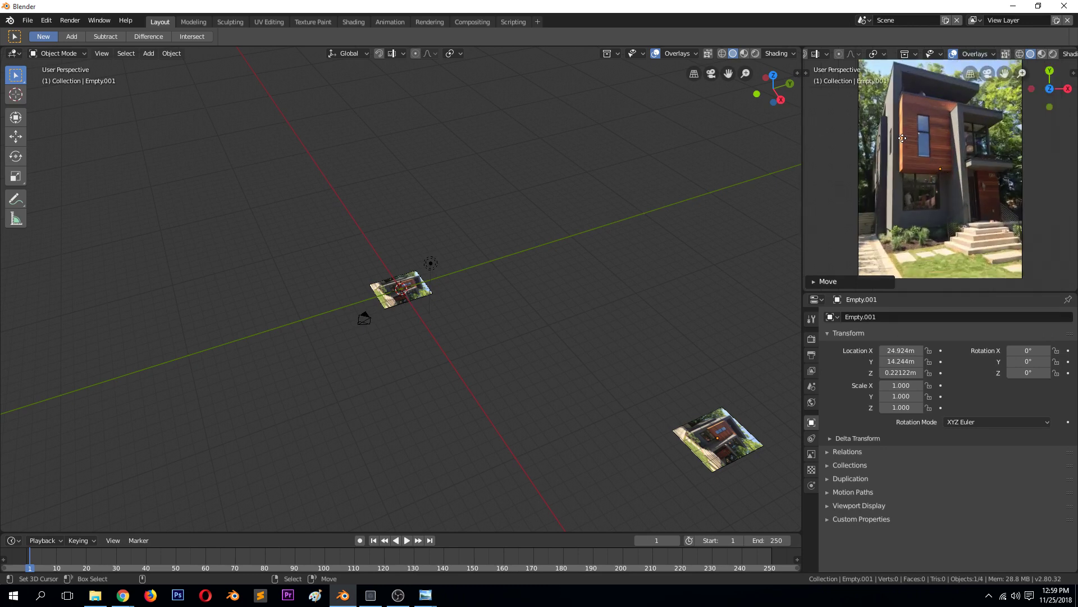
scroll(902, 138, up, 1)
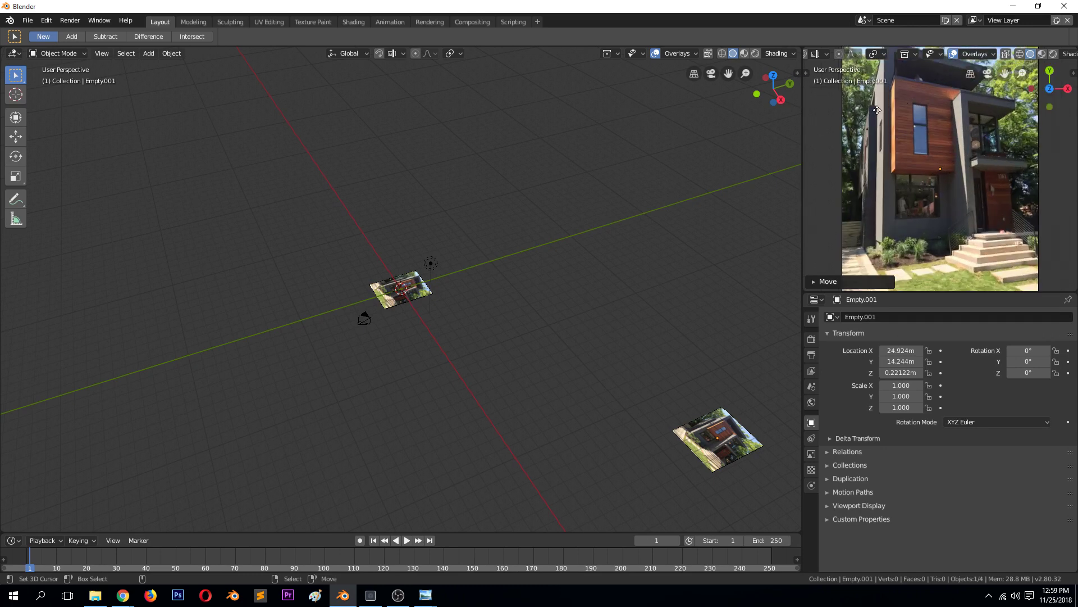
Inspect the duplicated house photo up close in the second viewport, down to the plants below the ground-floor window
drag(1005, 73, 993, 125)
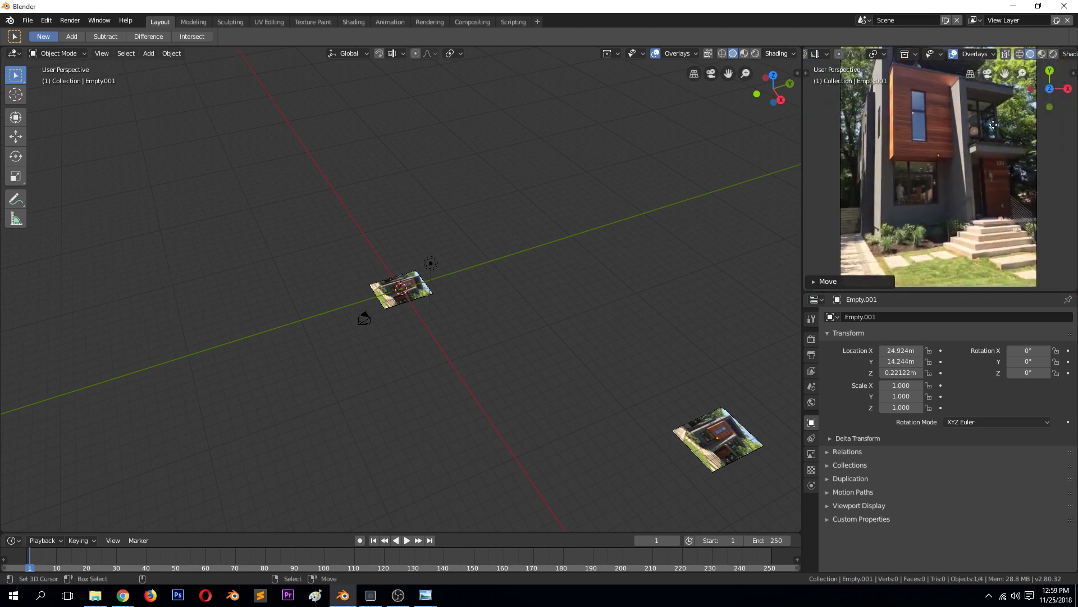
scroll(993, 125, up, 5)
scroll(992, 157, down, 4)
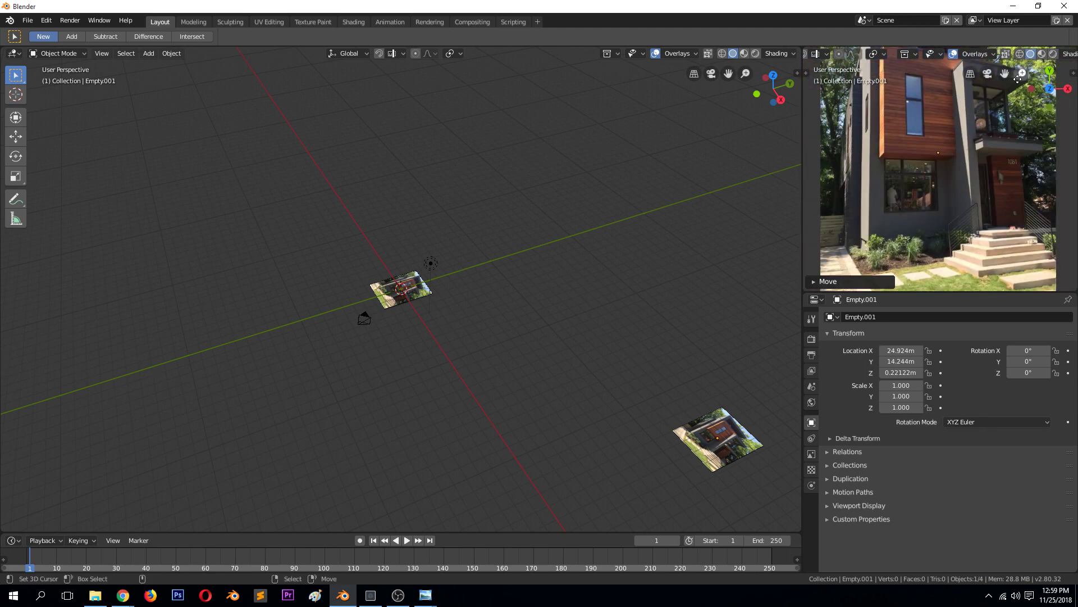
drag(1022, 73, 972, 124)
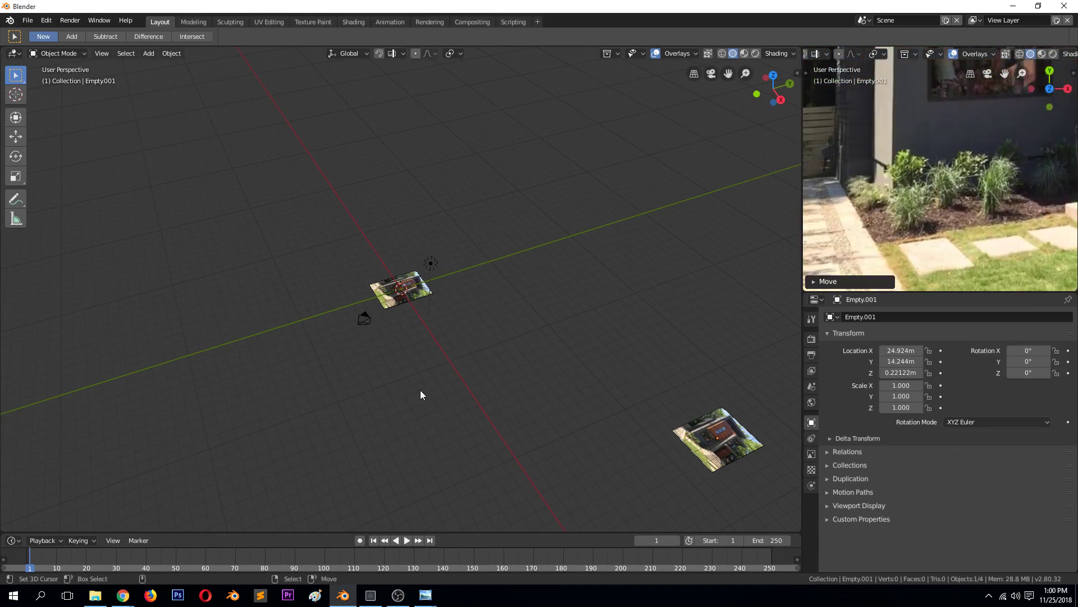
Stand the original reference image upright in the front view by rotating it 90° about the X axis
click(376, 301)
scroll(378, 307, up, 4)
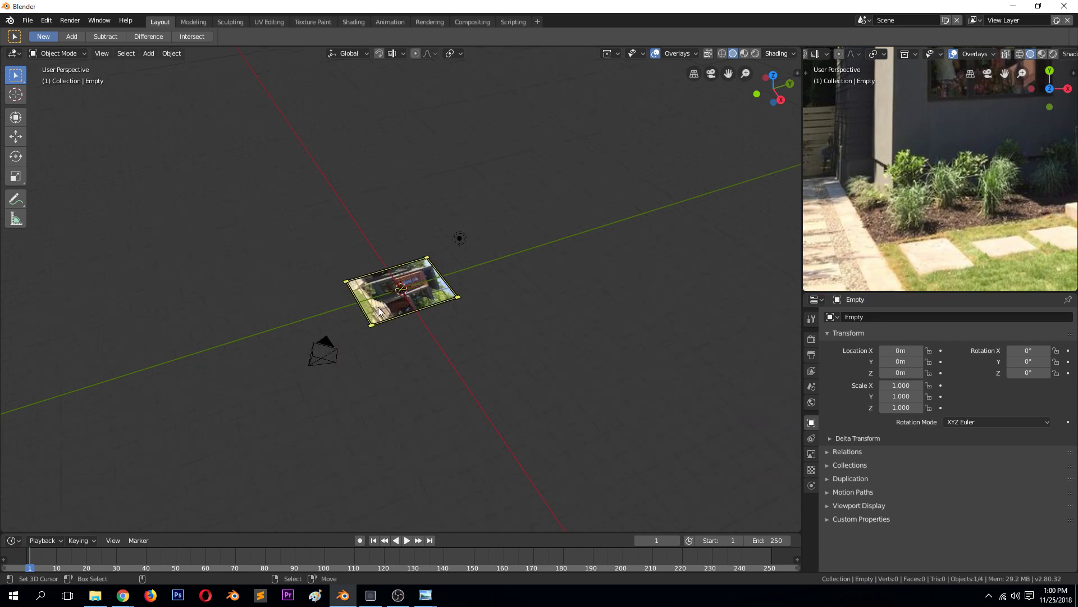
key(KP_1)
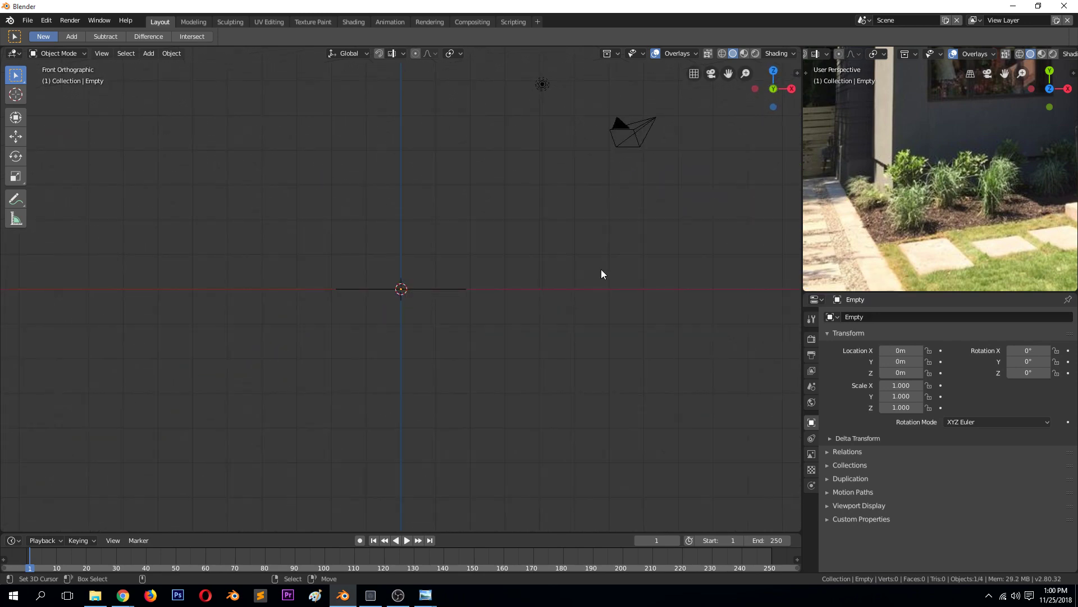
text(rx90)
key(Return)
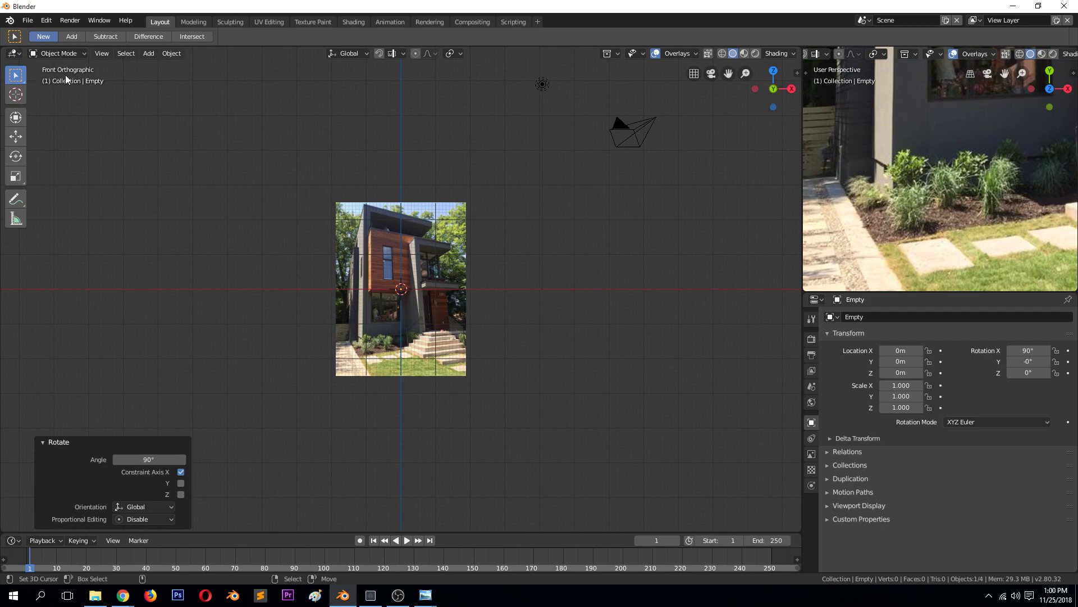
Turn off the grid overlay in the main viewport, check the upright image in perspective, and return to the front orthographic view
scroll(315, 203, up, 7)
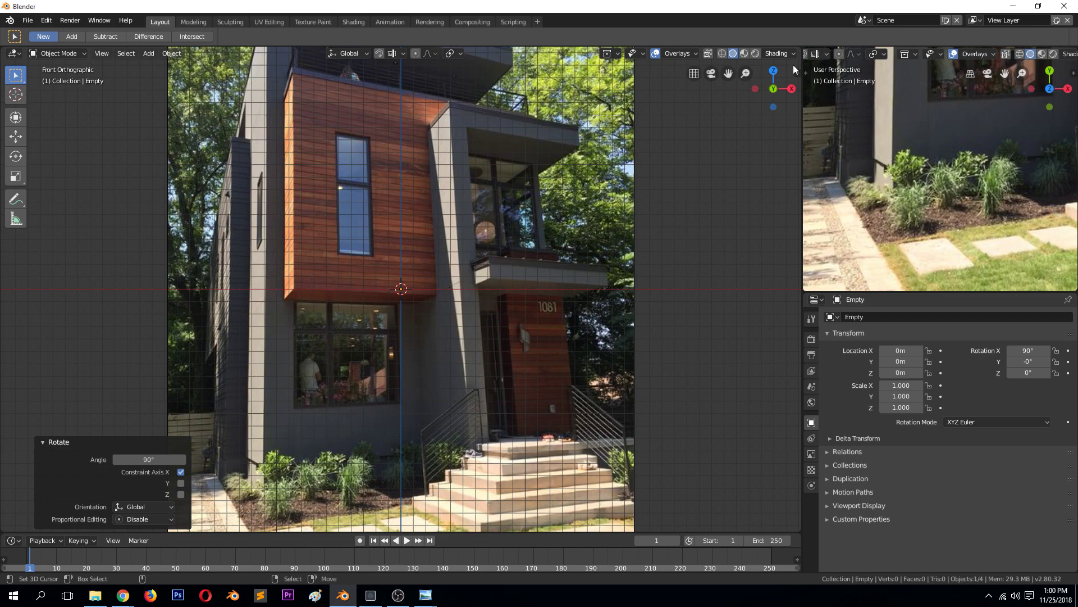
click(684, 53)
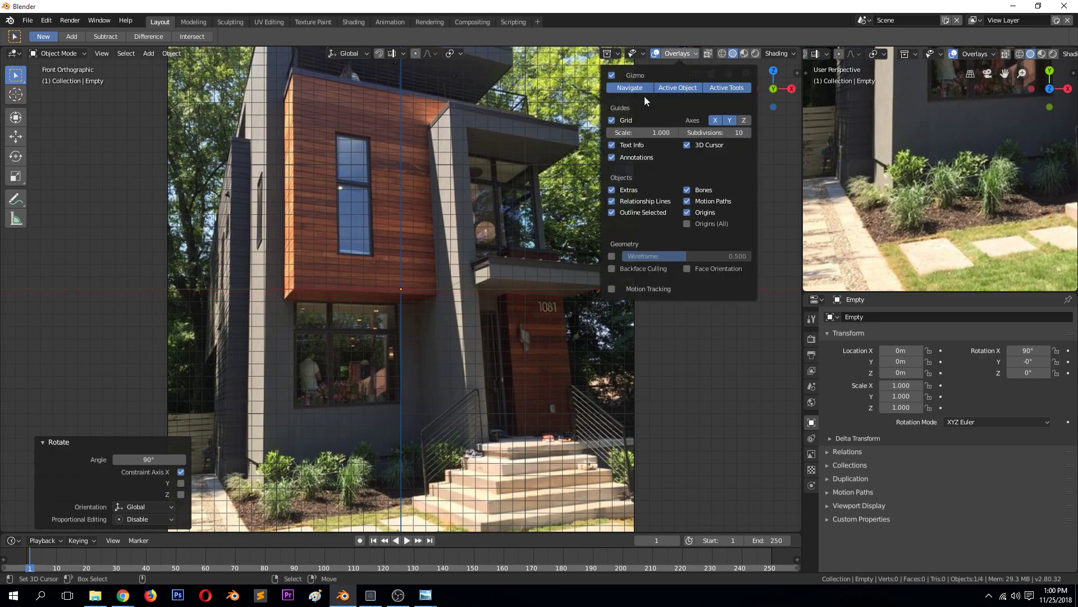
click(612, 120)
middle_drag(460, 270, 334, 306)
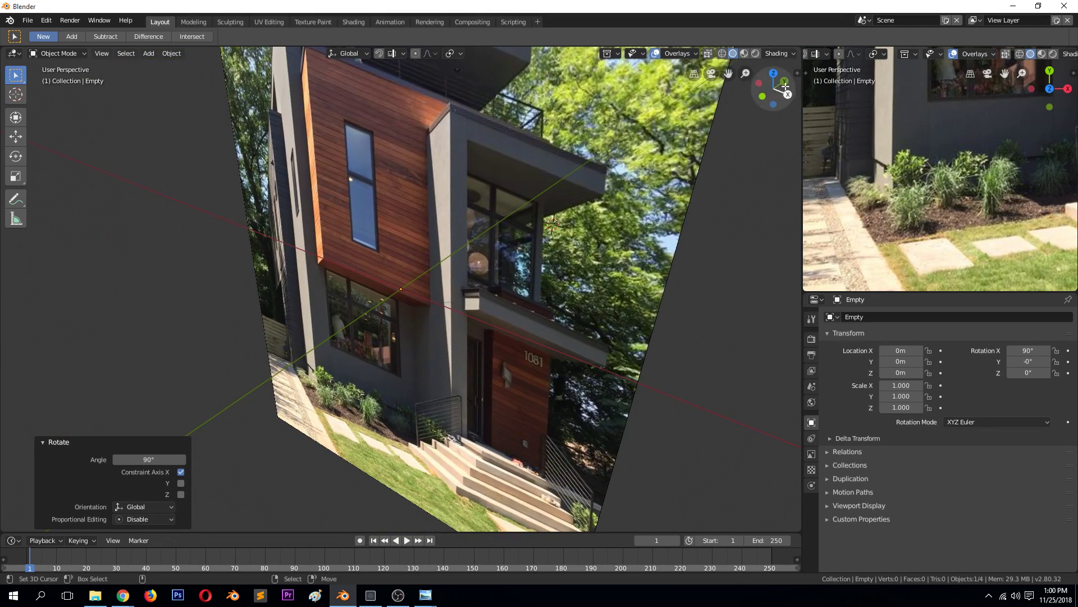
drag(784, 85, 677, 183)
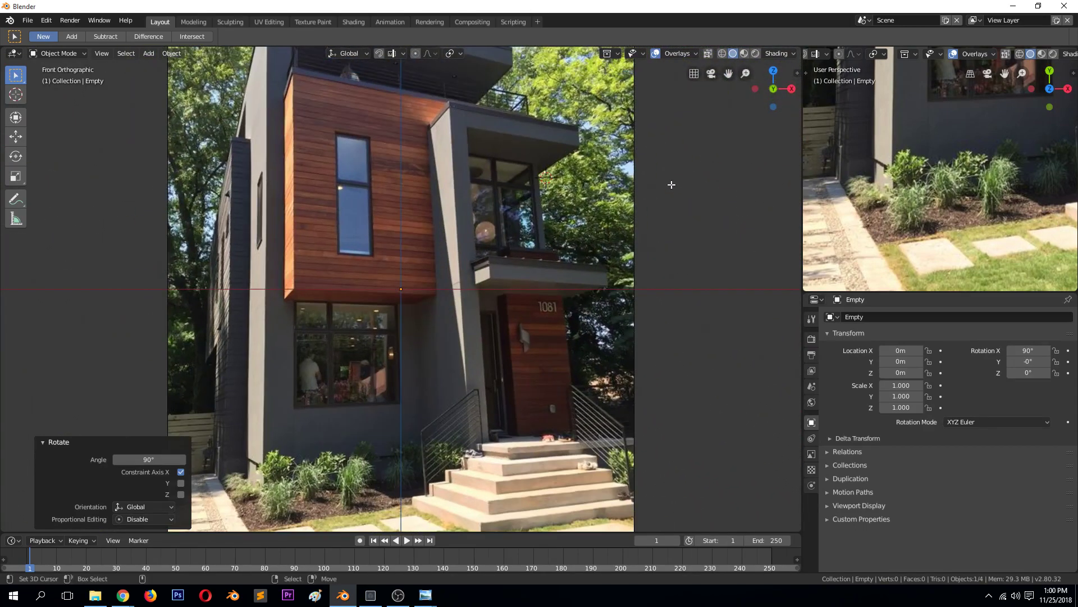
key(KP_1)
scroll(577, 215, up, 2)
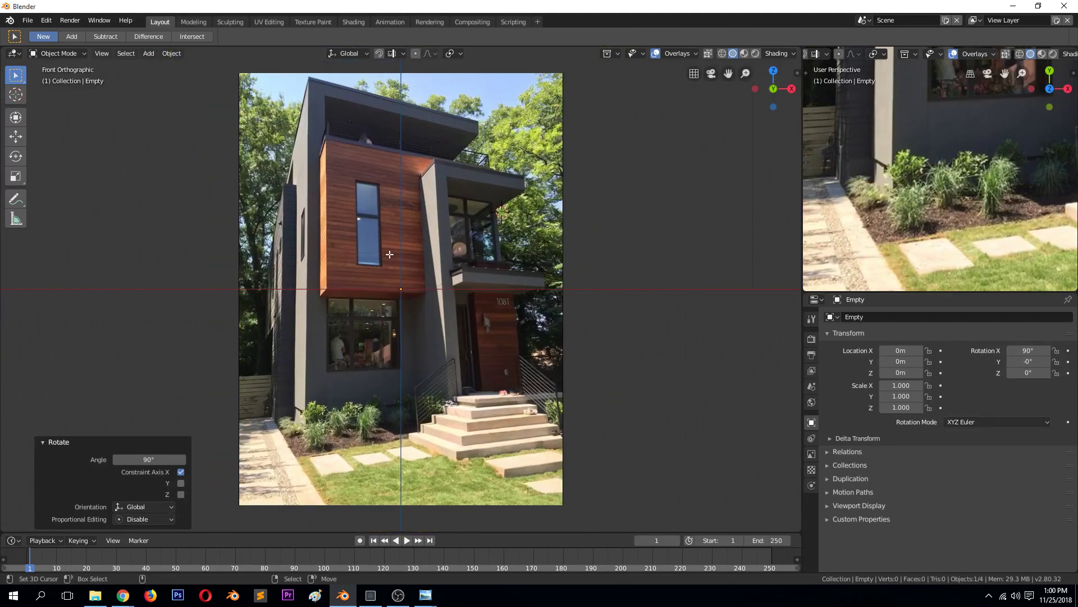
Set the transparency of the upright reference image to about 0.655
click(310, 204)
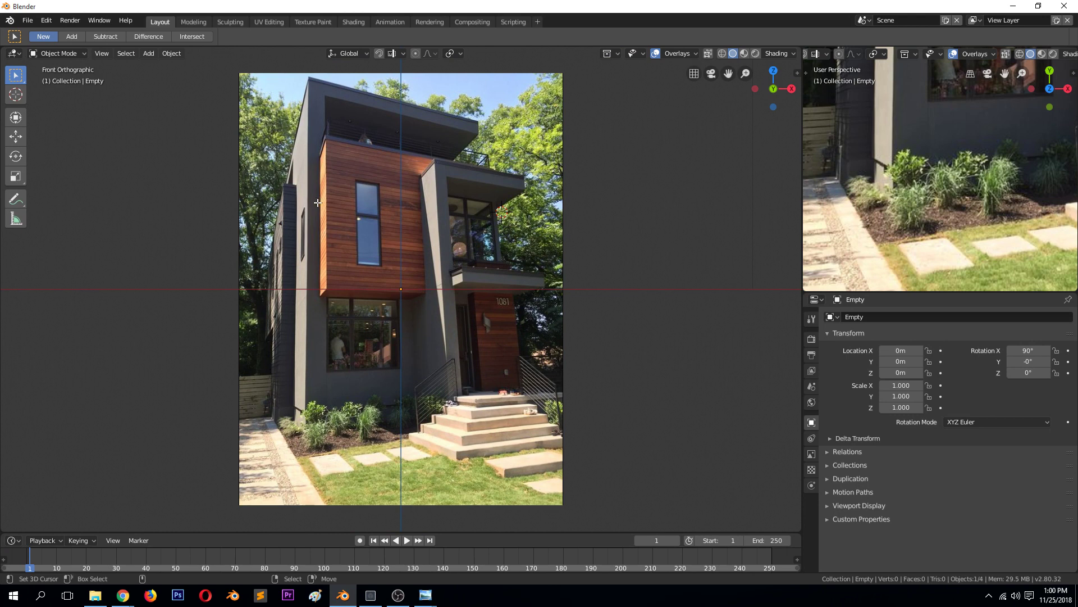
click(812, 454)
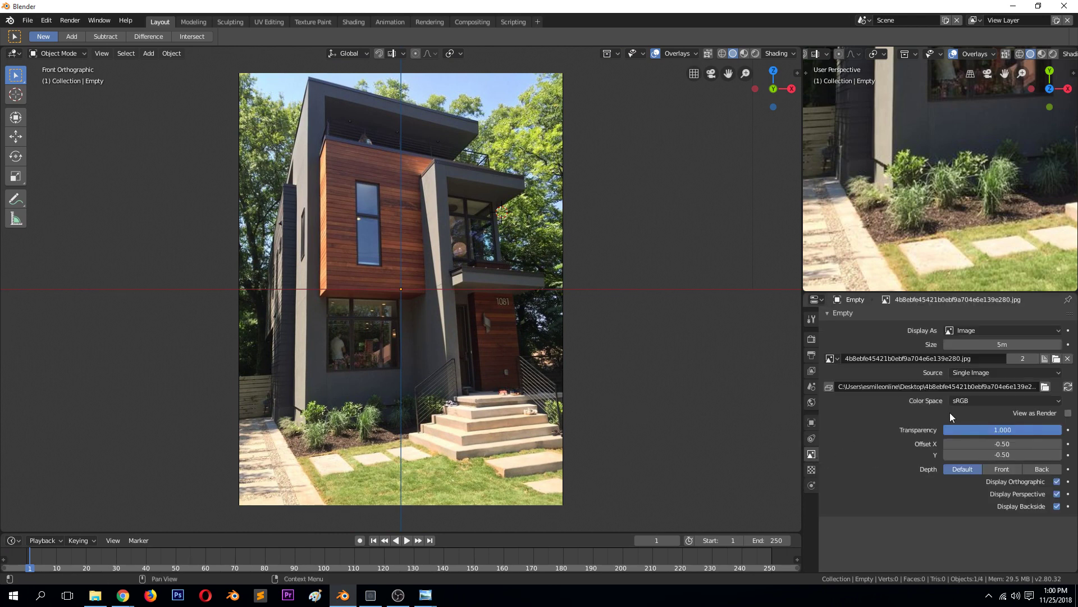
drag(1053, 430, 995, 430)
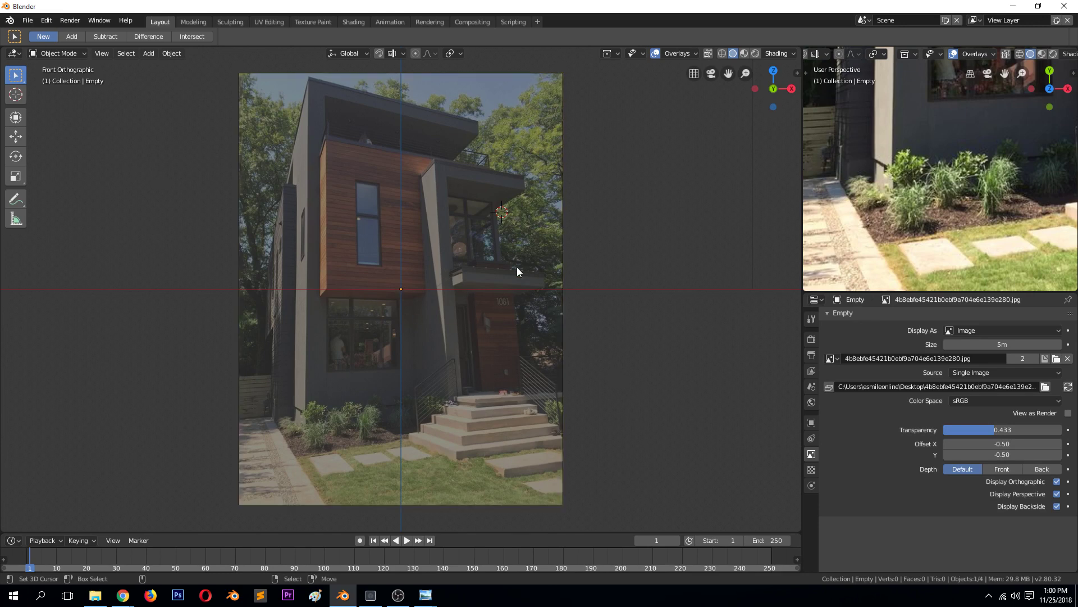
drag(1010, 430, 1036, 429)
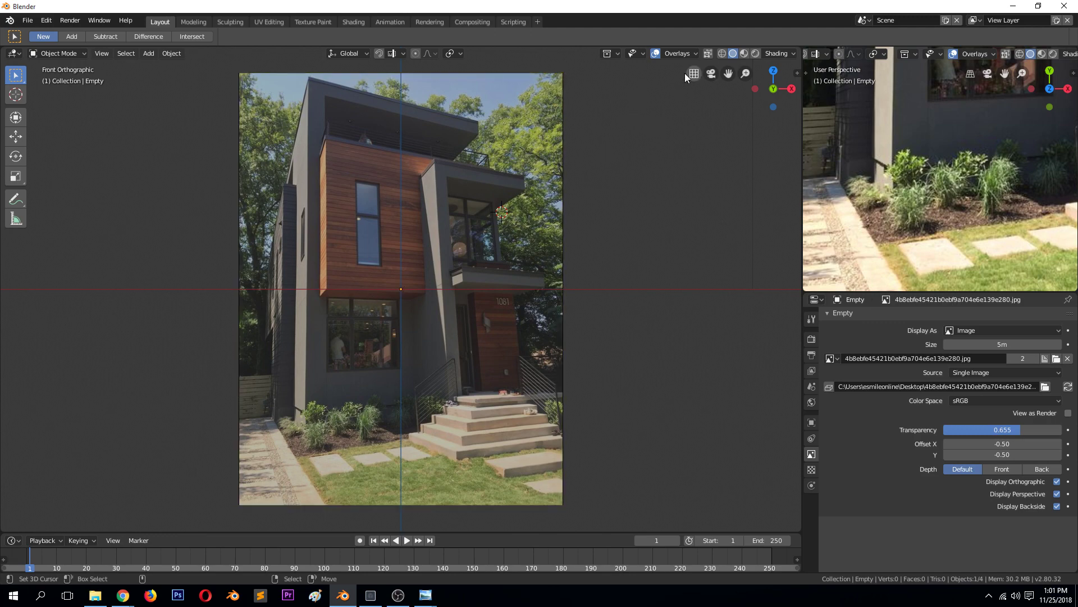
Move the reference image up about 2.58 m in Z and about 0.377 m in X so it sits above the ground line
key(g)
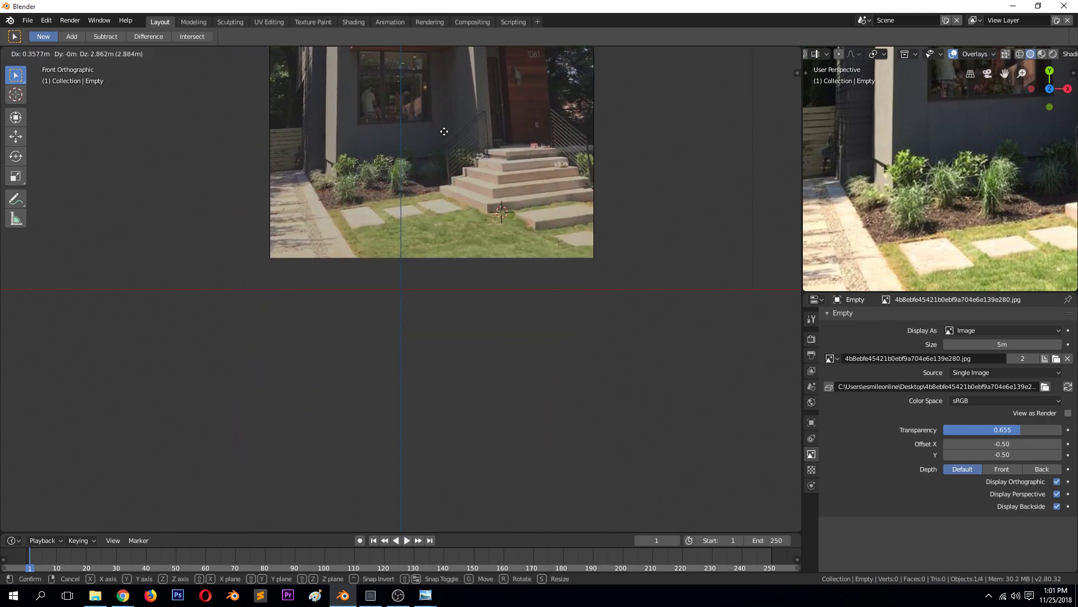
click(446, 154)
scroll(446, 154, down, 5)
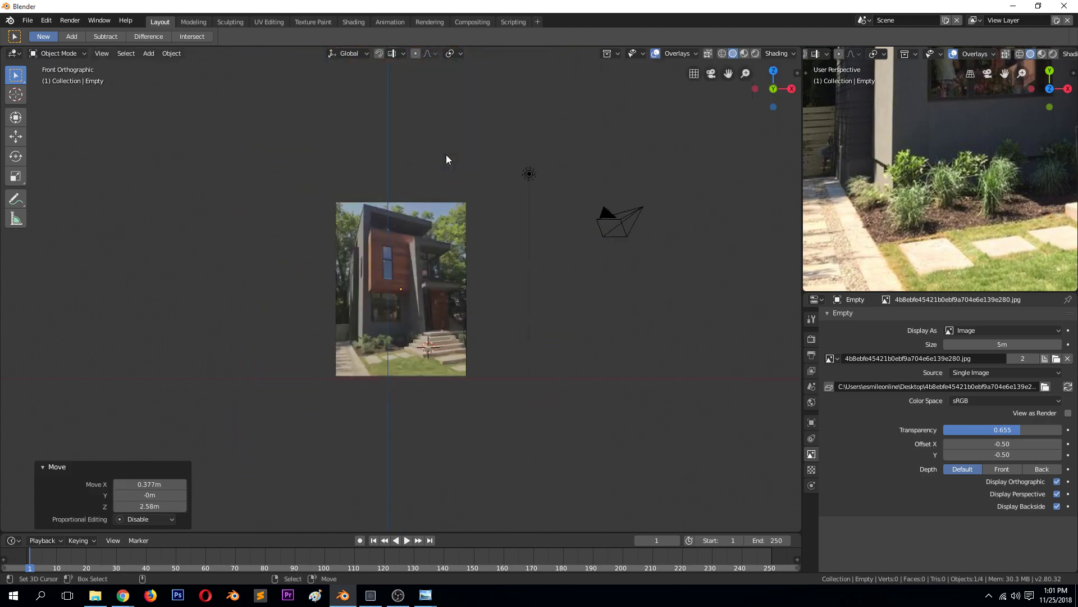
Place a vertical ruler about 1 m long, starting at the lower left corner of the ground-floor window
scroll(412, 483, up, 5)
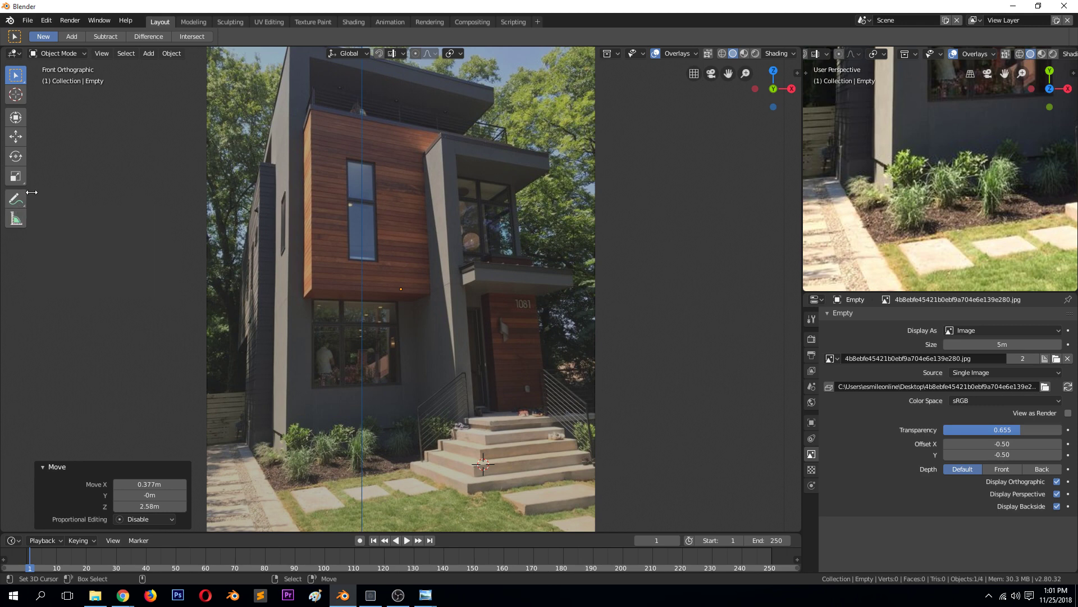
click(16, 219)
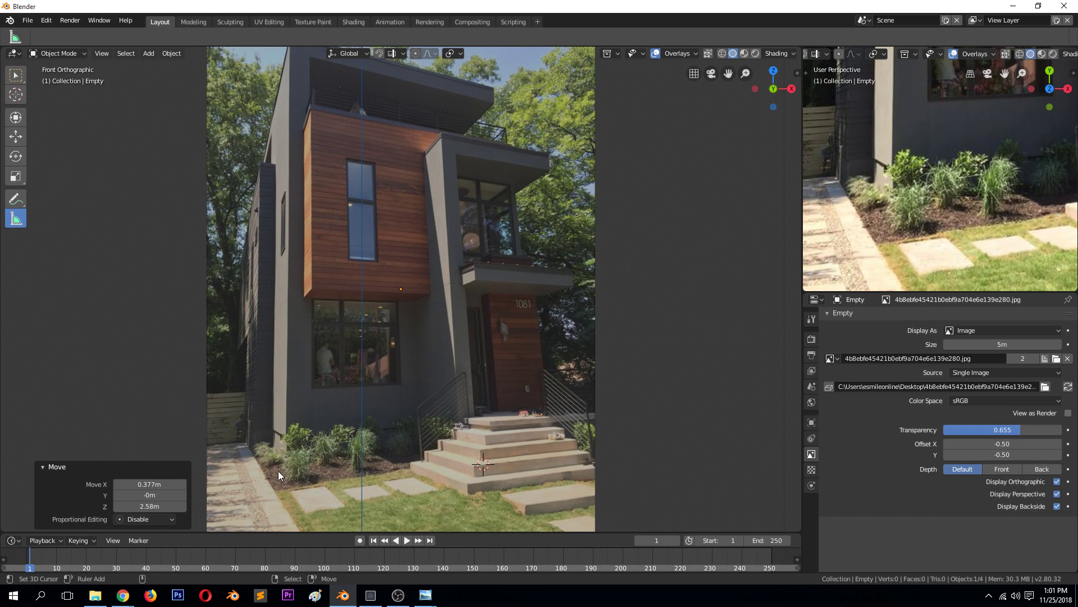
drag(292, 456, 291, 43)
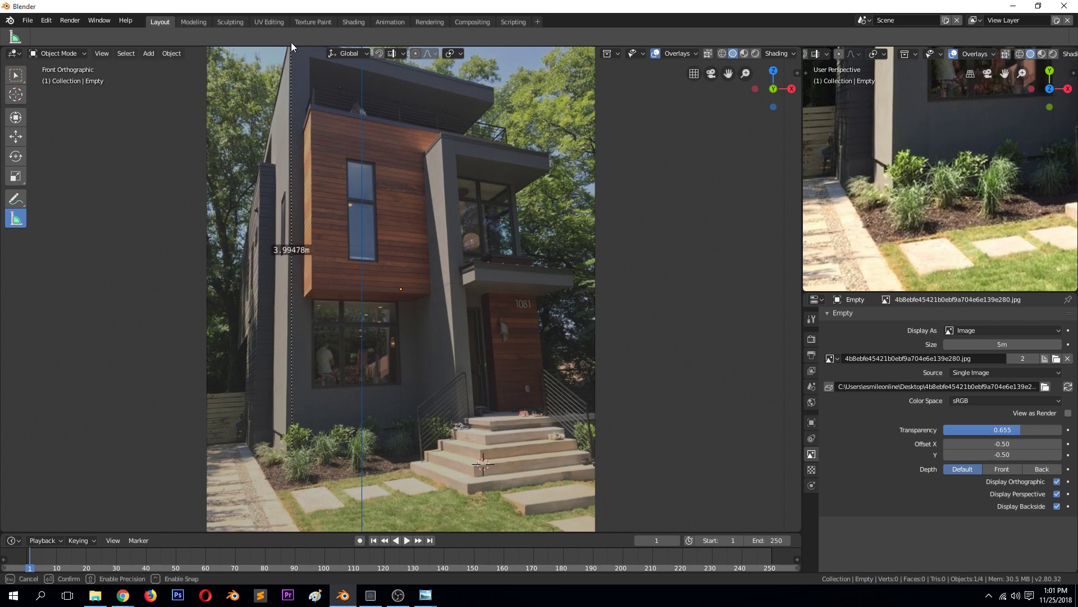
key(Escape)
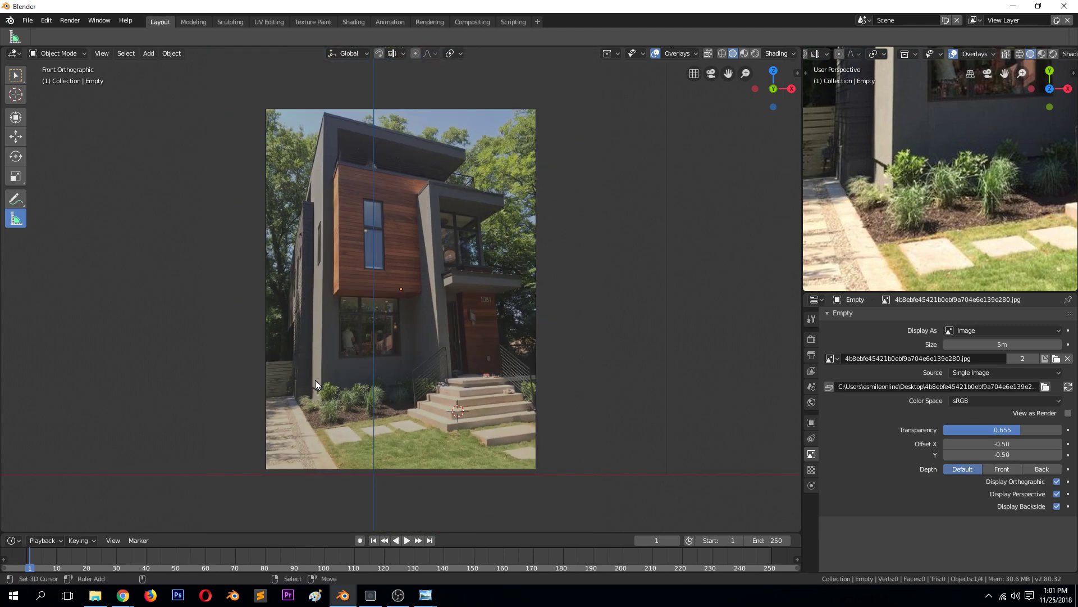
scroll(331, 349, up, 1)
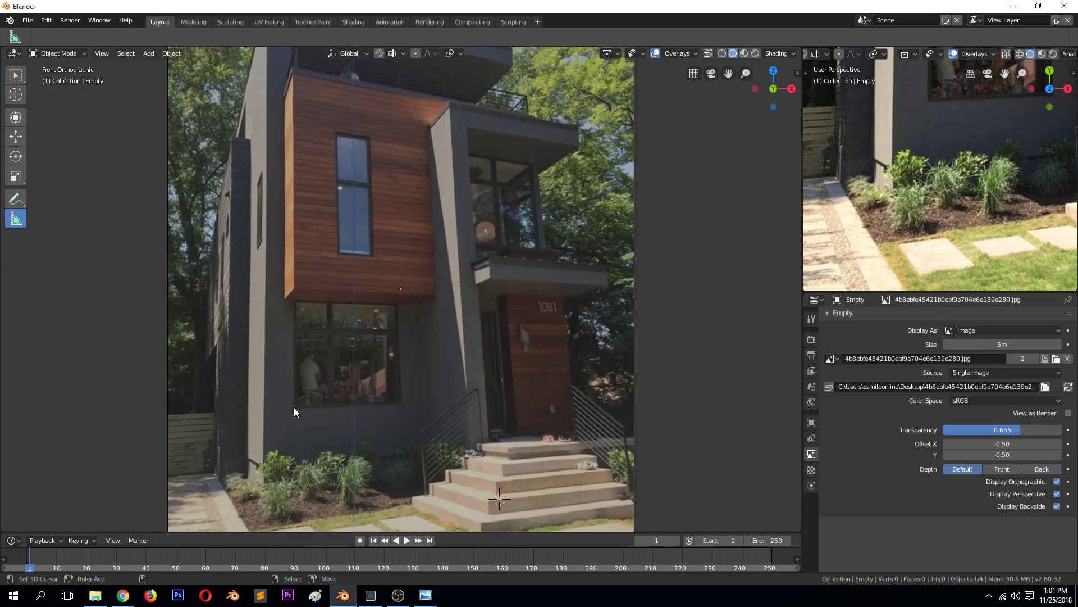
drag(294, 406, 296, 282)
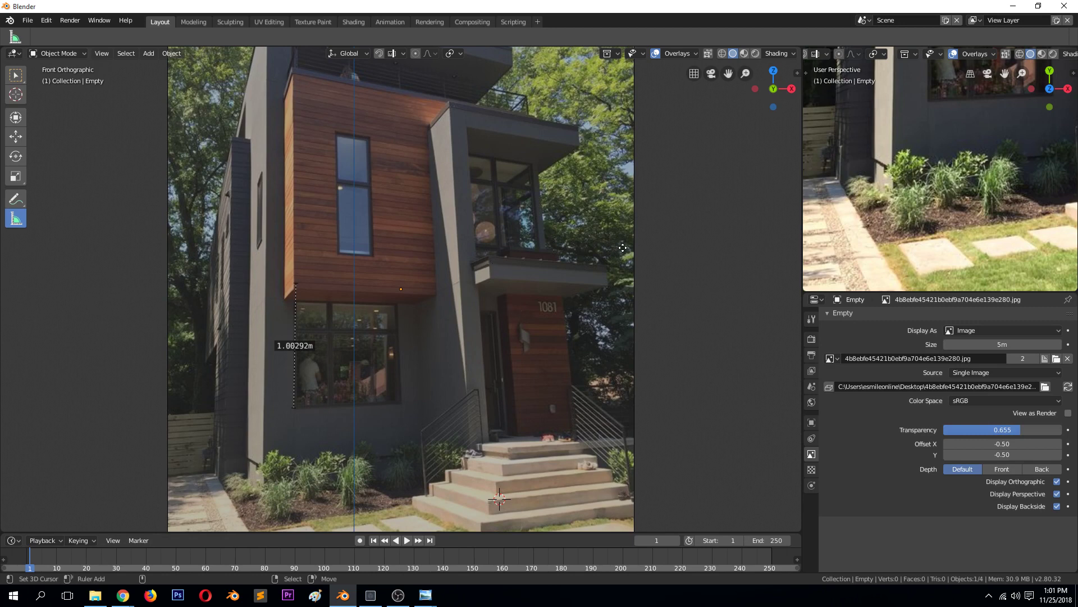
Scale the house reference image uniformly by 1.2
click(18, 120)
click(21, 218)
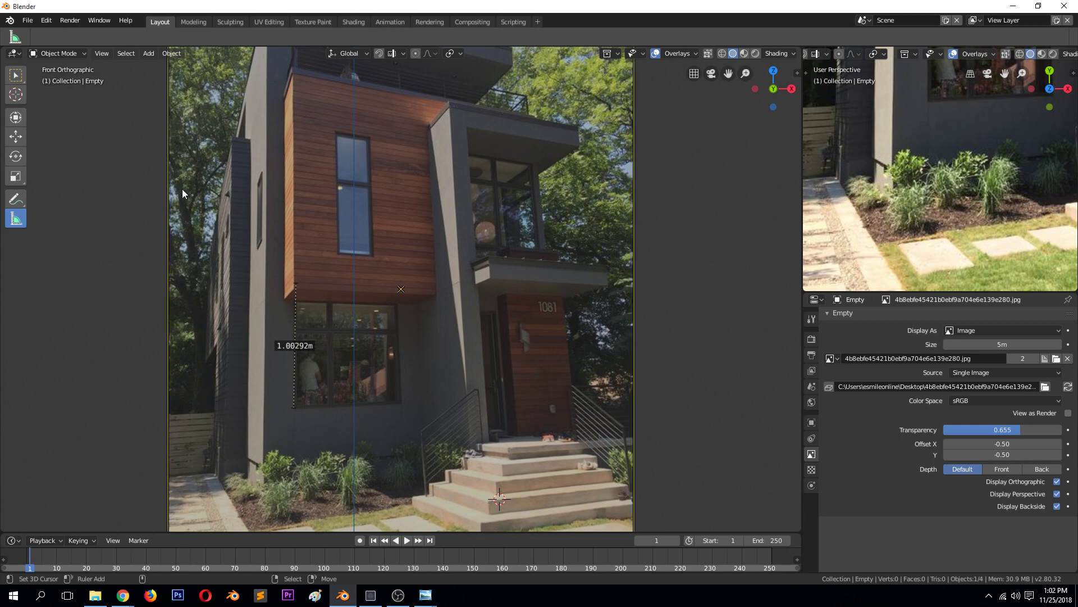
scroll(356, 309, down, 2)
scroll(357, 309, up, 4)
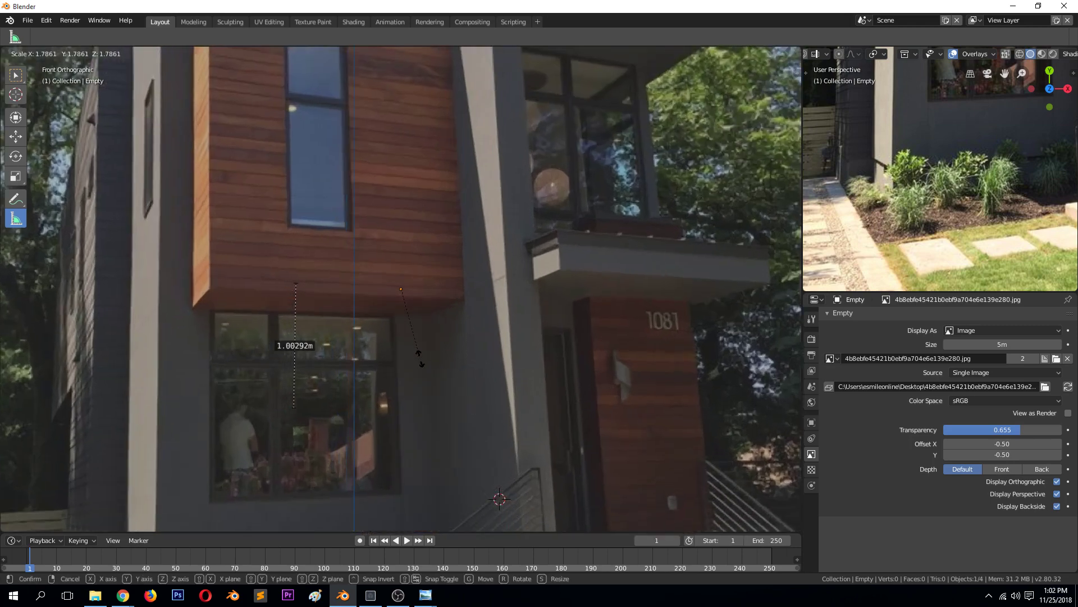
scroll(382, 326, down, 4)
scroll(402, 342, up, 2)
text(s)
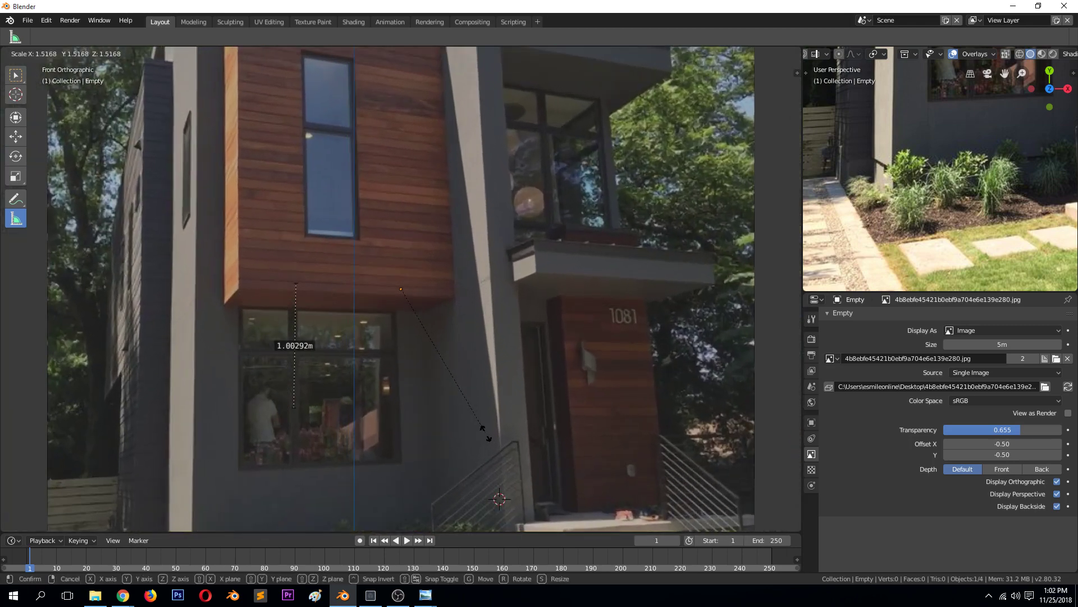
text(1.2)
key(Return)
Align the ground-floor window with the ruler by moving the image about 0.158 m in X and 0.185 m in Z and scaling it about 1.012
key(g)
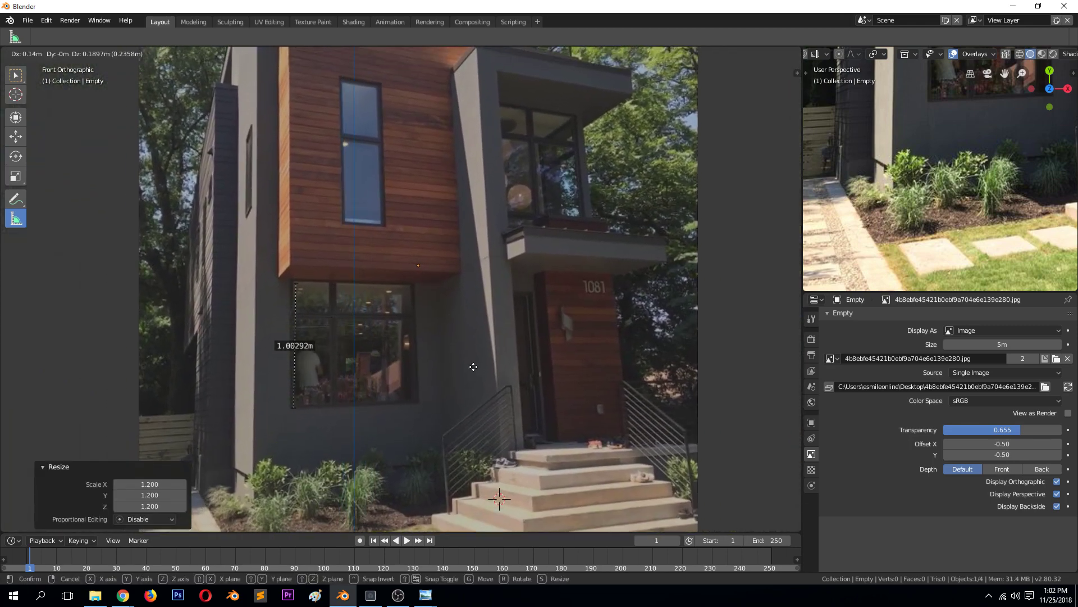
click(475, 368)
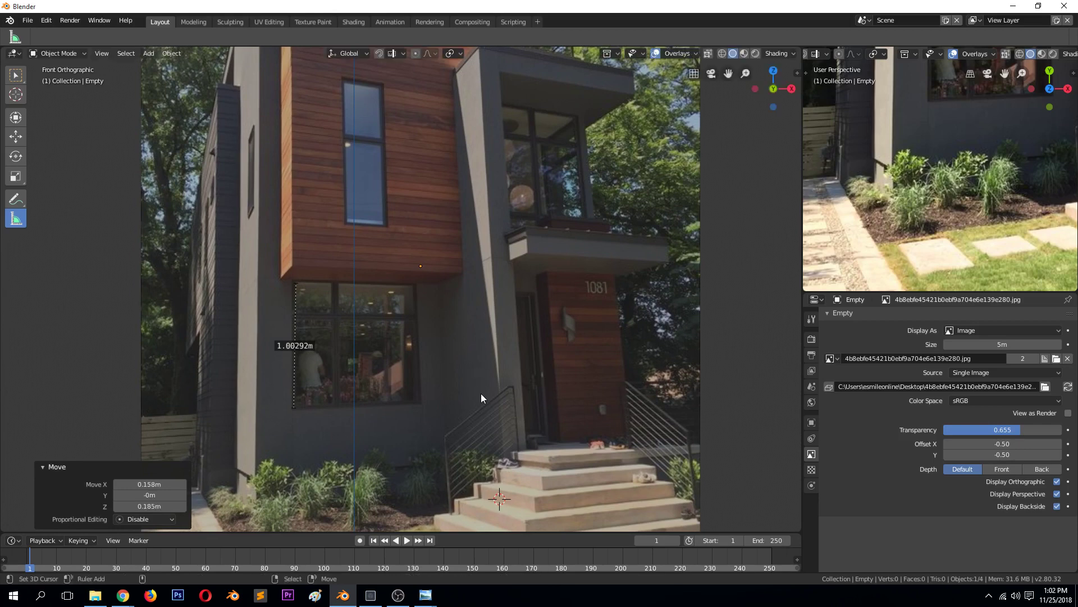
key(s)
click(485, 396)
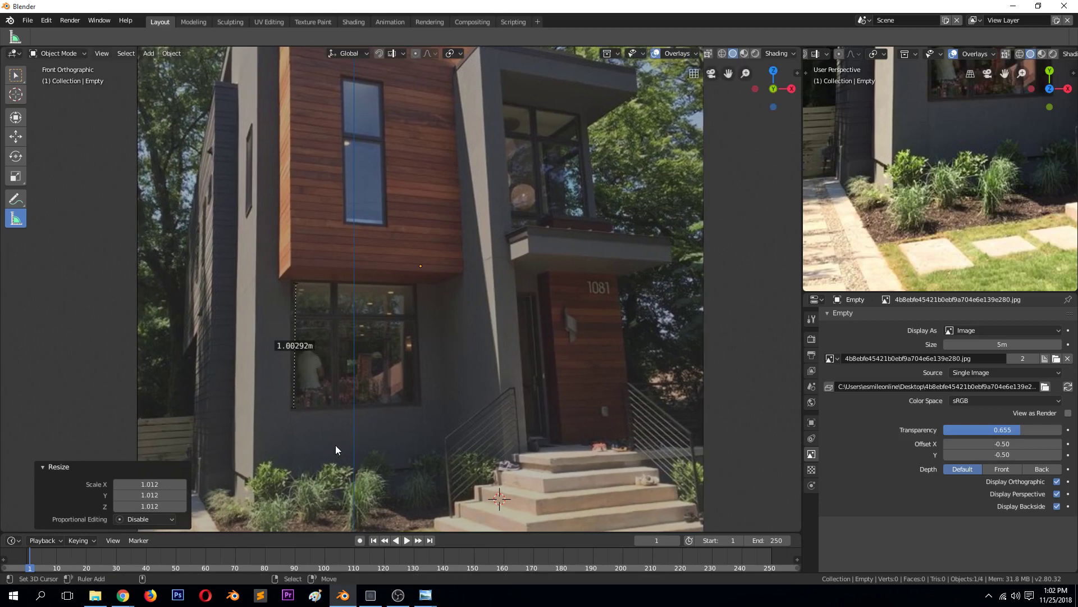
Switch to Firefox and search the web for "height of a window"
click(149, 596)
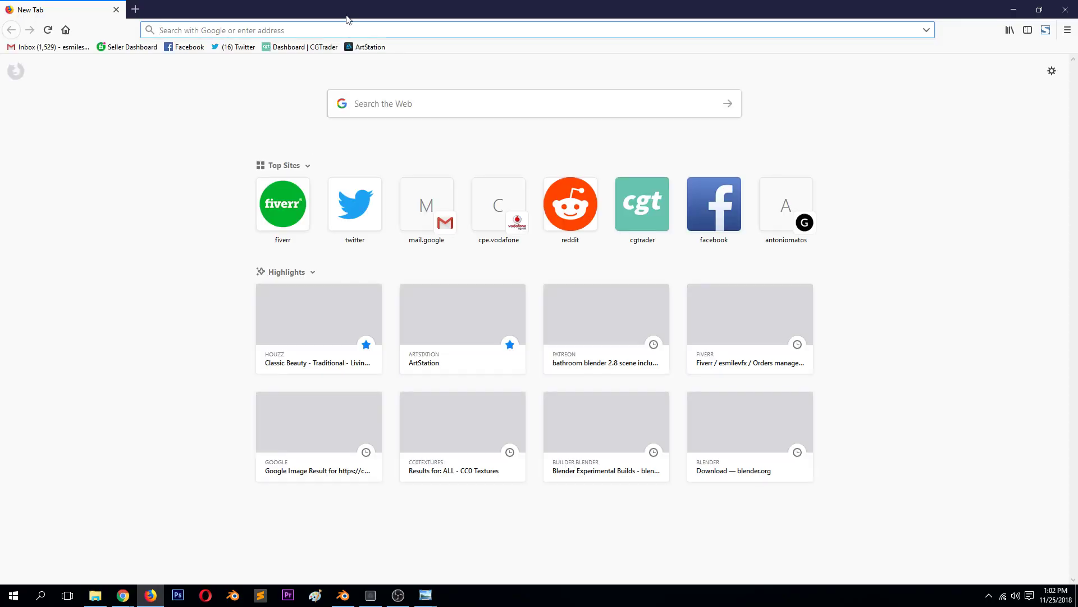
text(h)
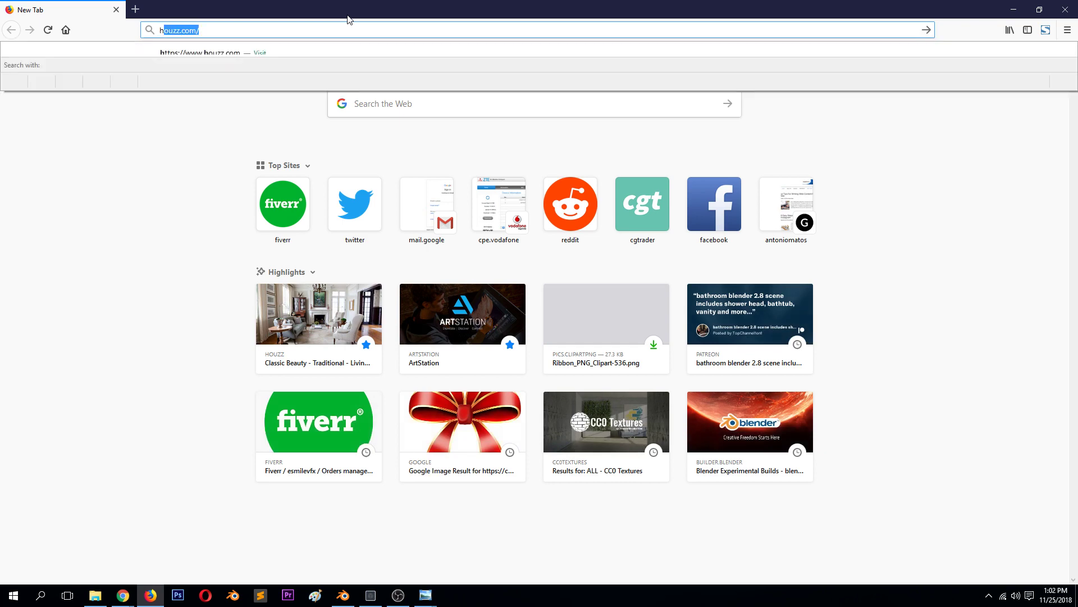
text(eight of a)
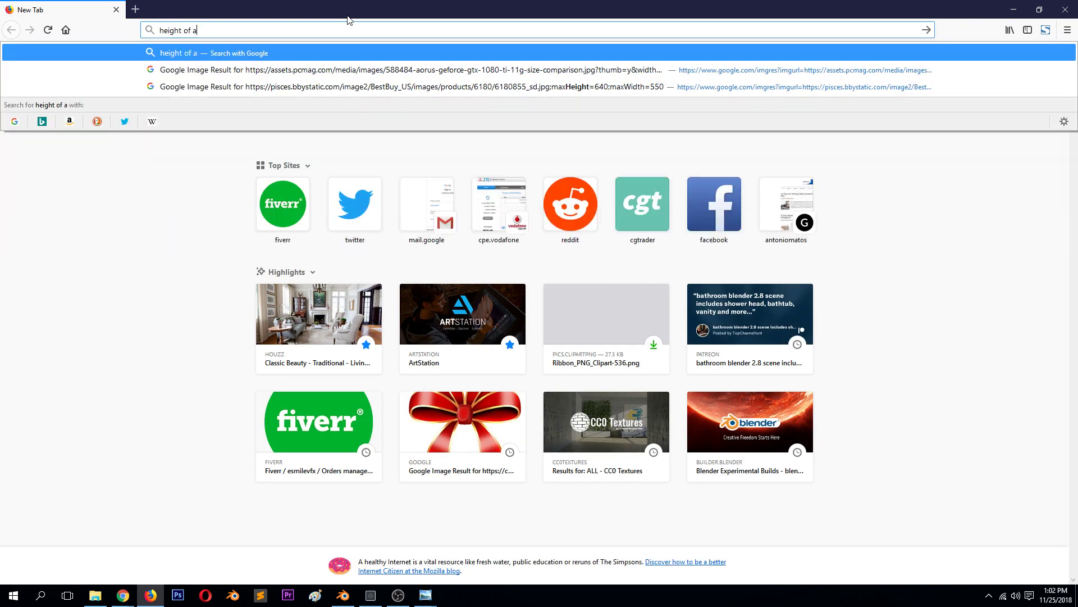
text( window)
key(Return)
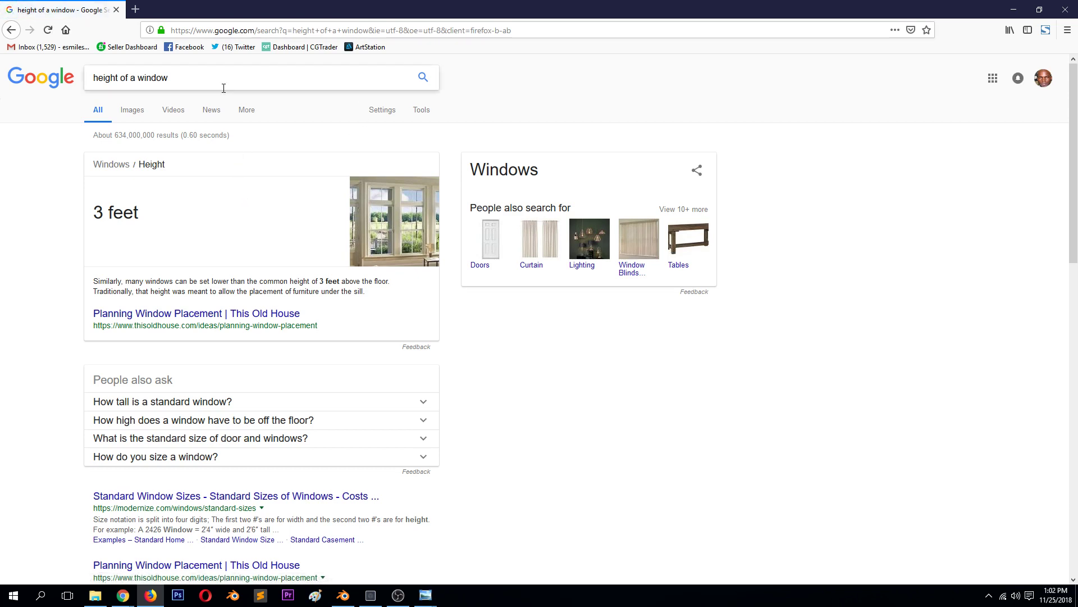
Search the web for "feet to meter", convert 3 feet to metres, and return to Blender
click(190, 78)
triple_click(191, 79)
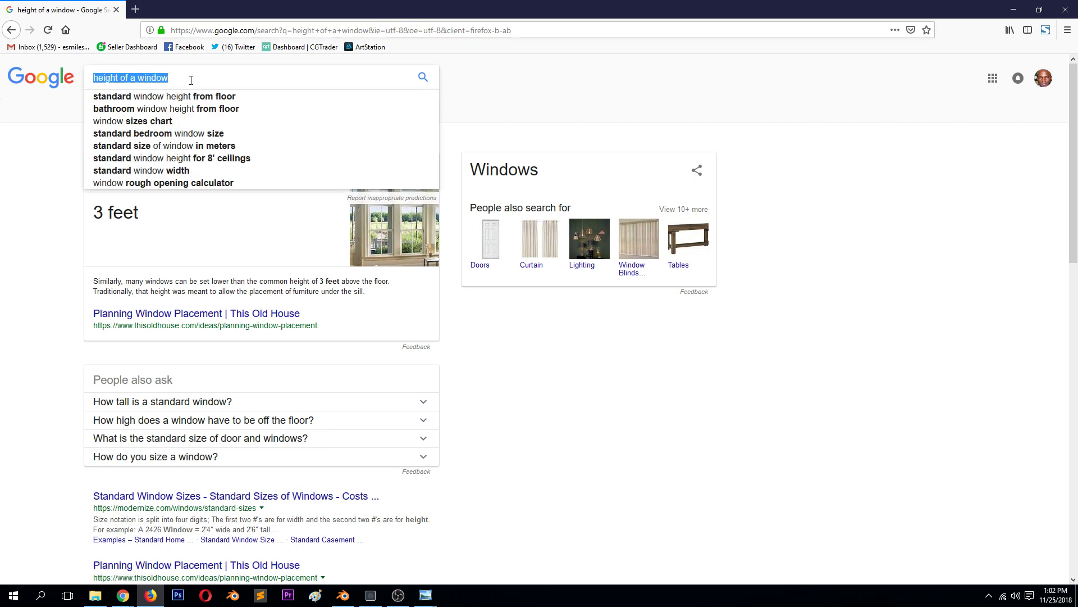
text(f)
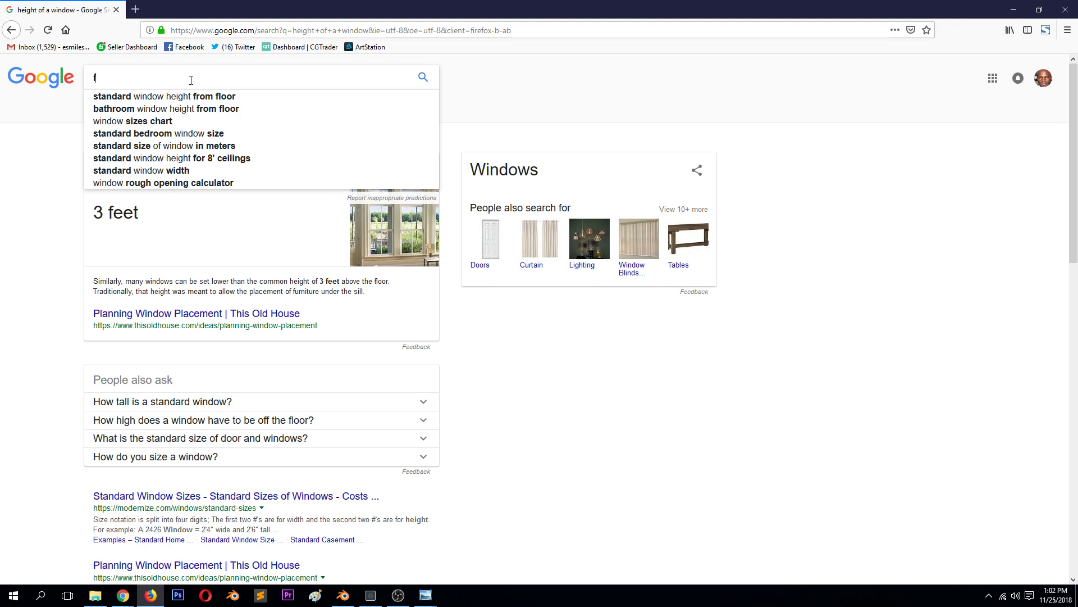
text(eet t)
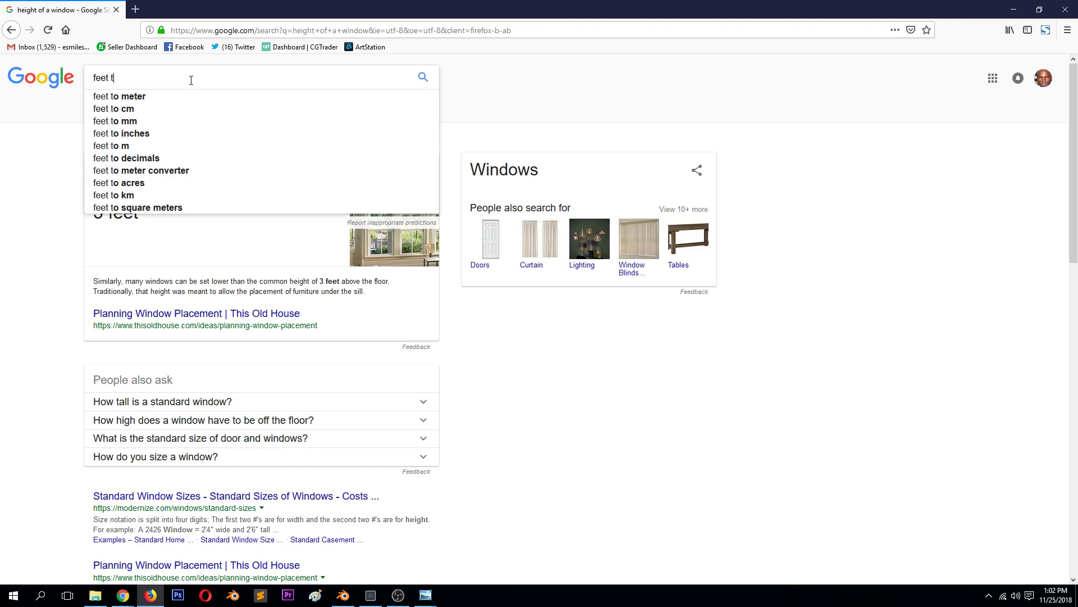
click(191, 98)
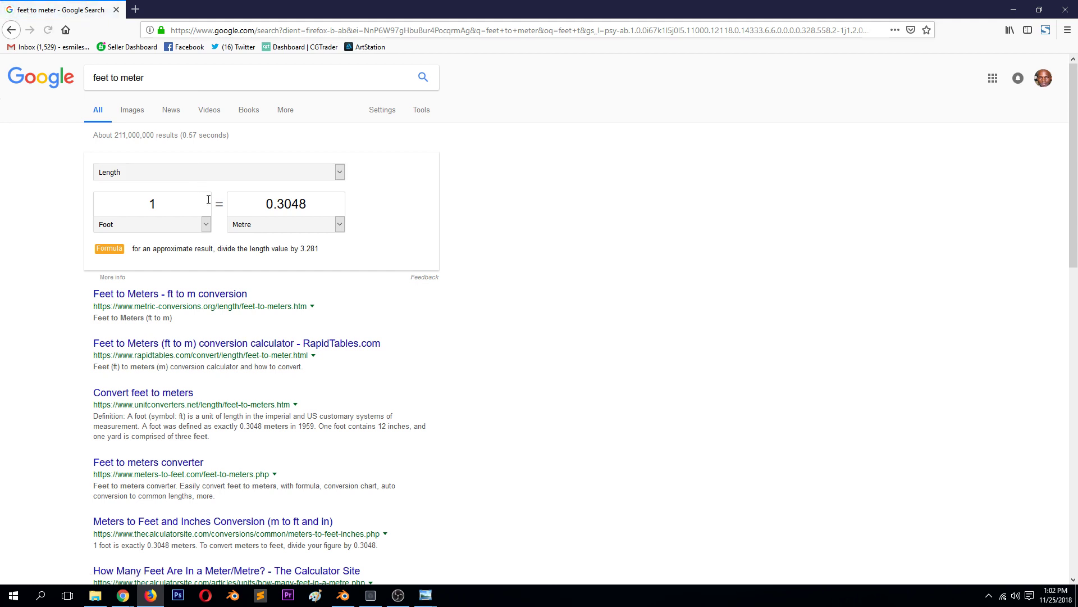
click(119, 205)
text(3)
click(1014, 10)
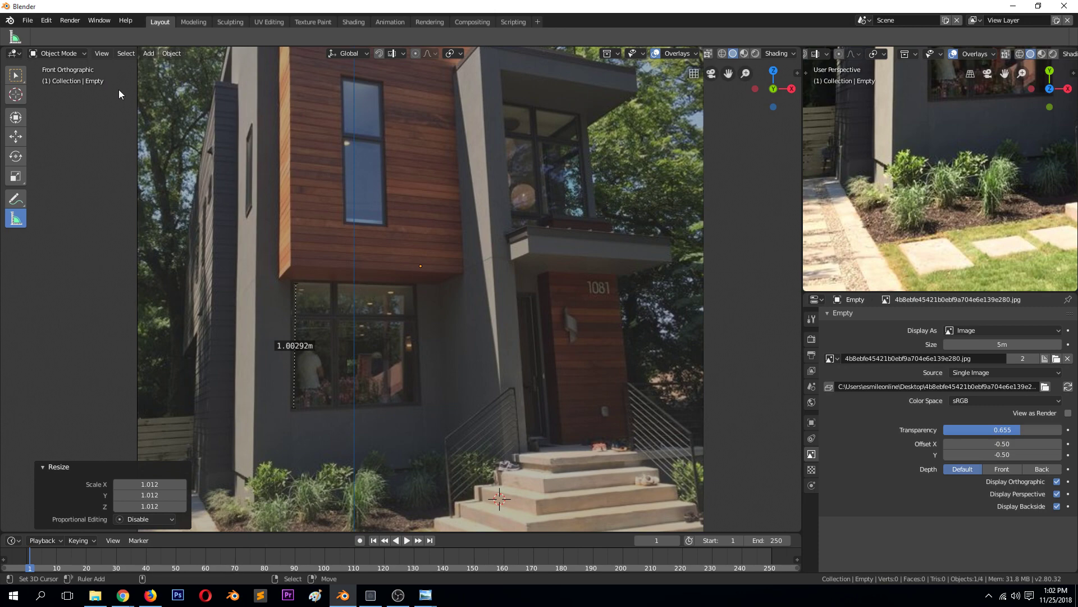
Add a 2 m plane at the bushes below the ground-floor window and rotate it 90° about X
scroll(351, 306, down, 2)
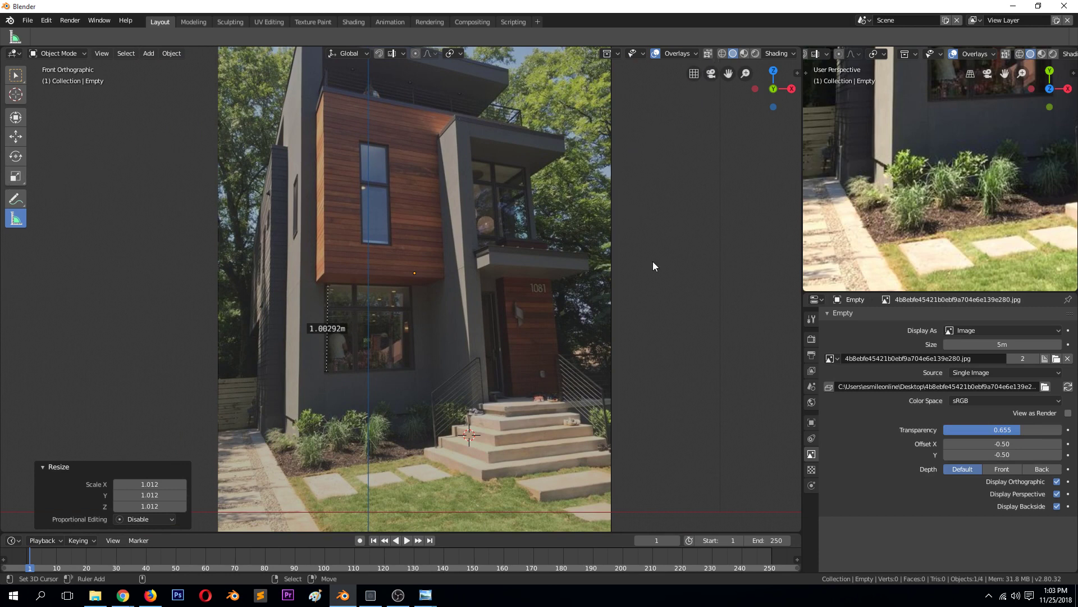
click(662, 300)
scroll(324, 128, down, 2)
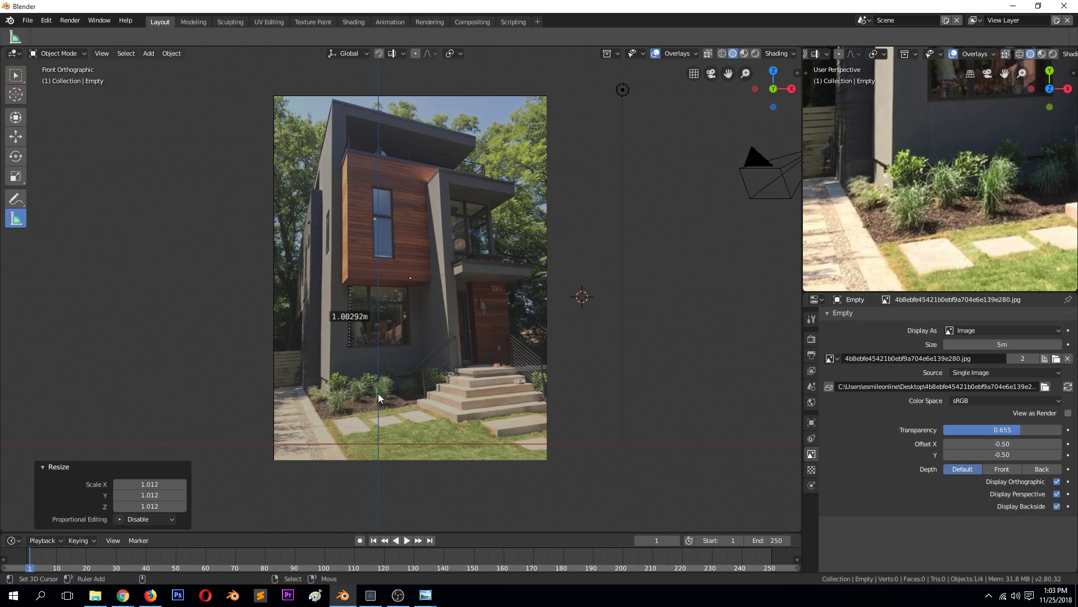
scroll(378, 395, up, 2)
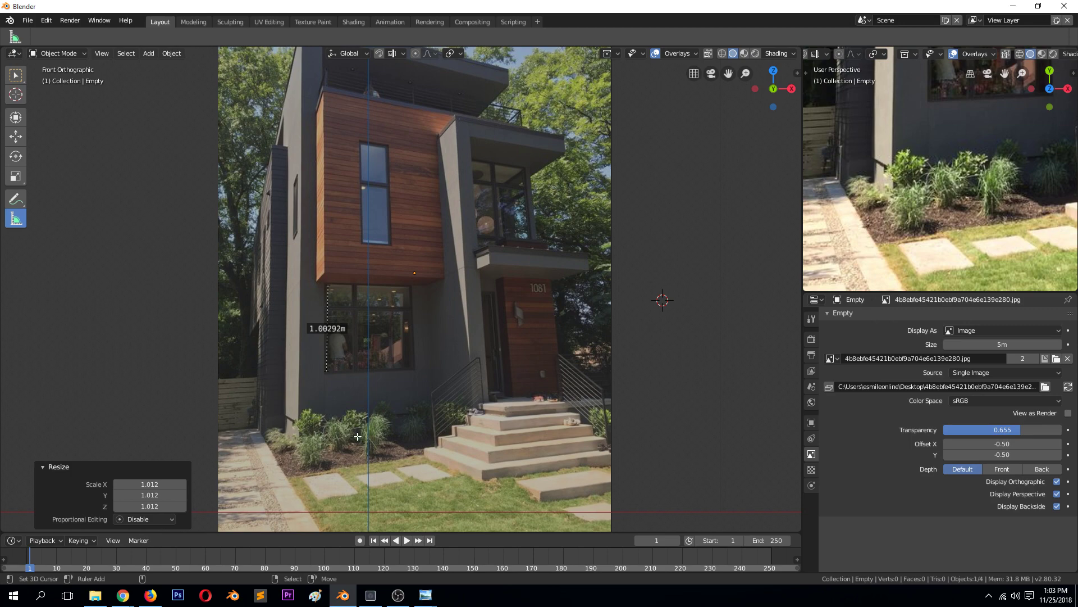
key(shift+a)
mouse_move(355, 369)
click(416, 369)
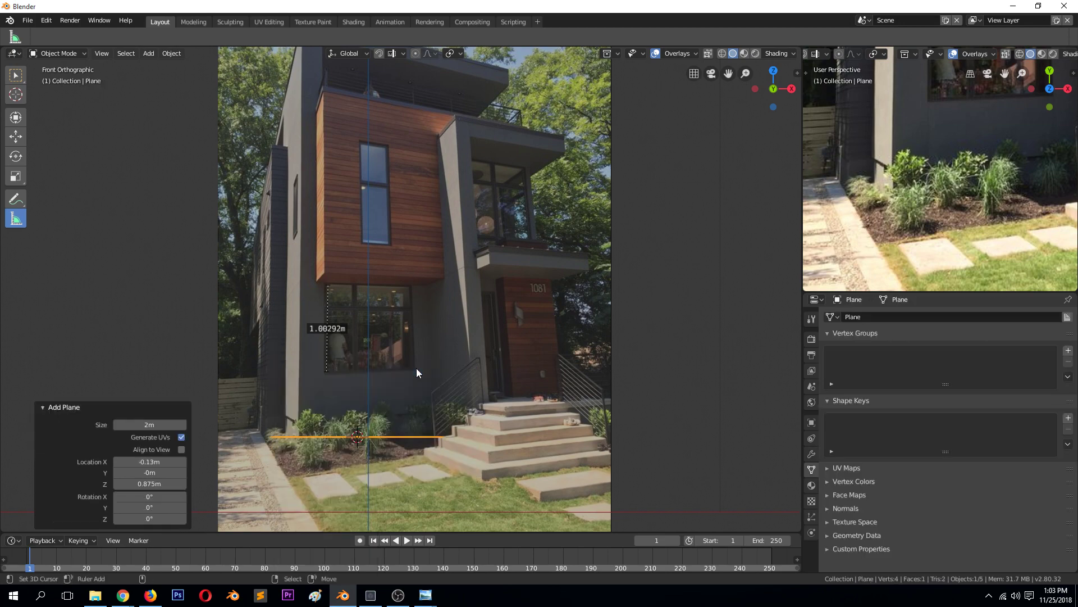
text(rx)
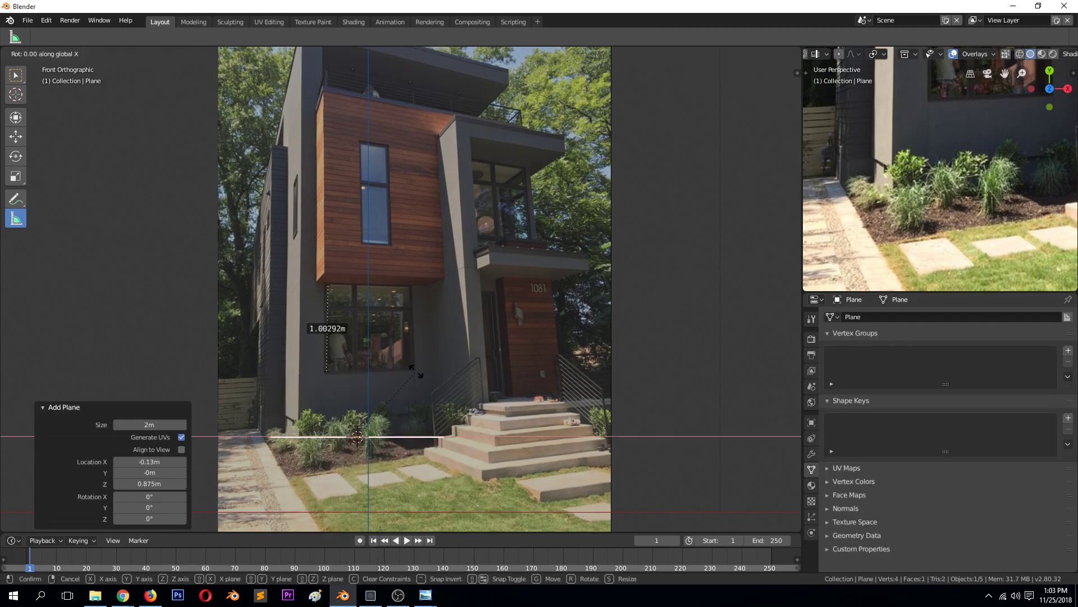
text(90)
key(Return)
Move the plane about 0.32 m in X and 0.92 m in Z so it covers the ground-floor window wall
key(g)
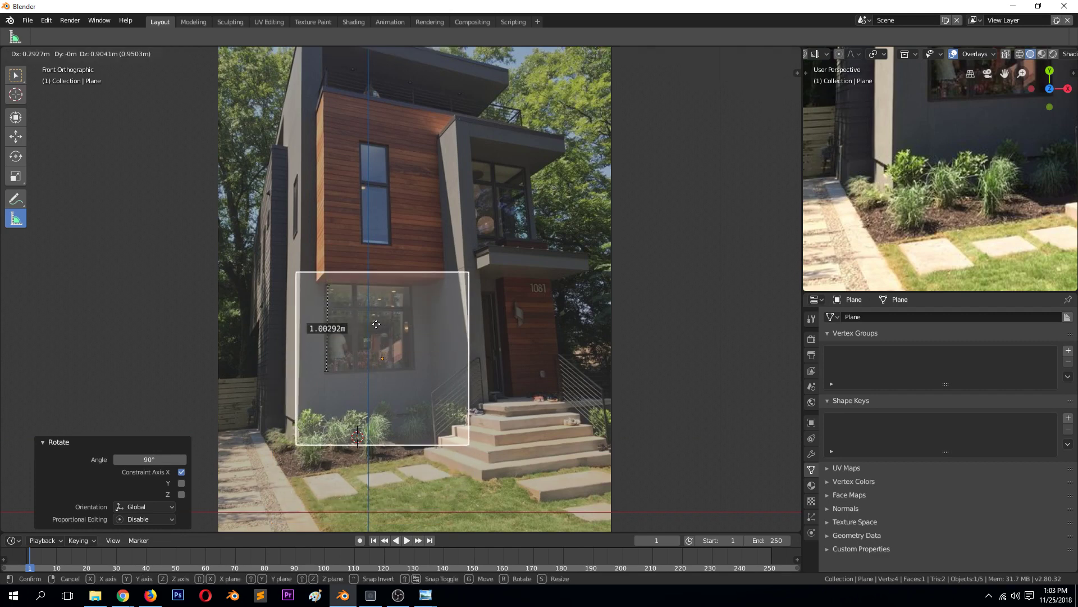
click(379, 324)
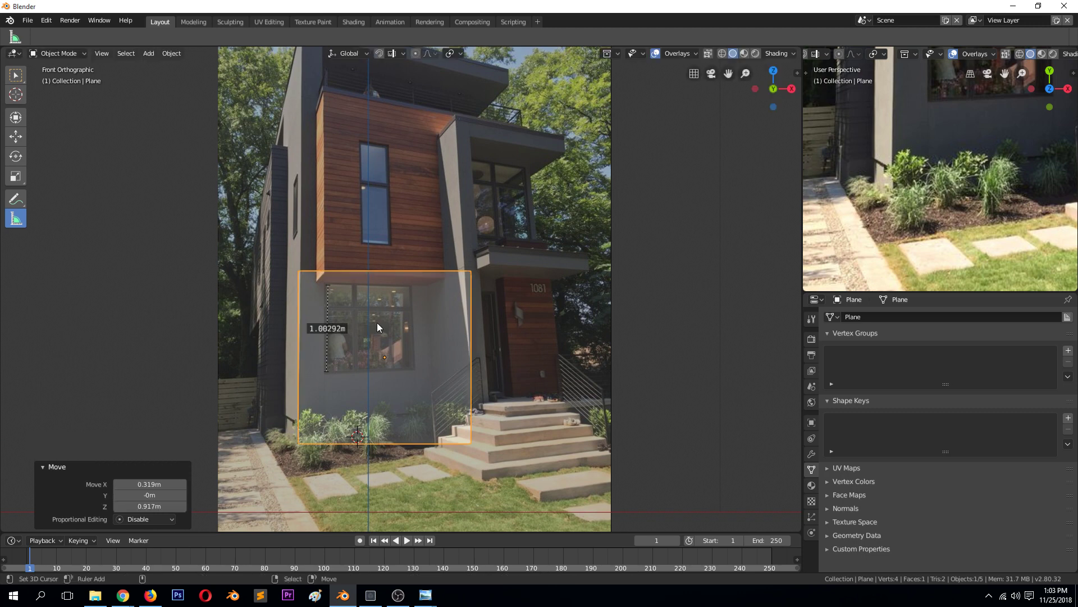
key(g)
click(344, 358)
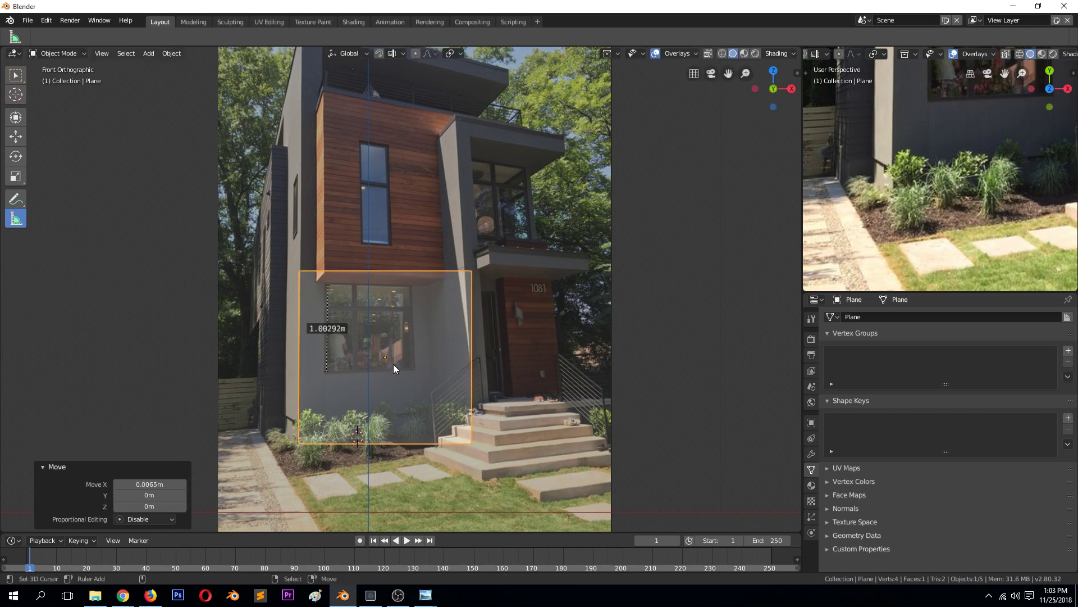
Raise the plane's upper edge about 2.96 m along Z to the top of the house
key(Tab)
click(298, 271)
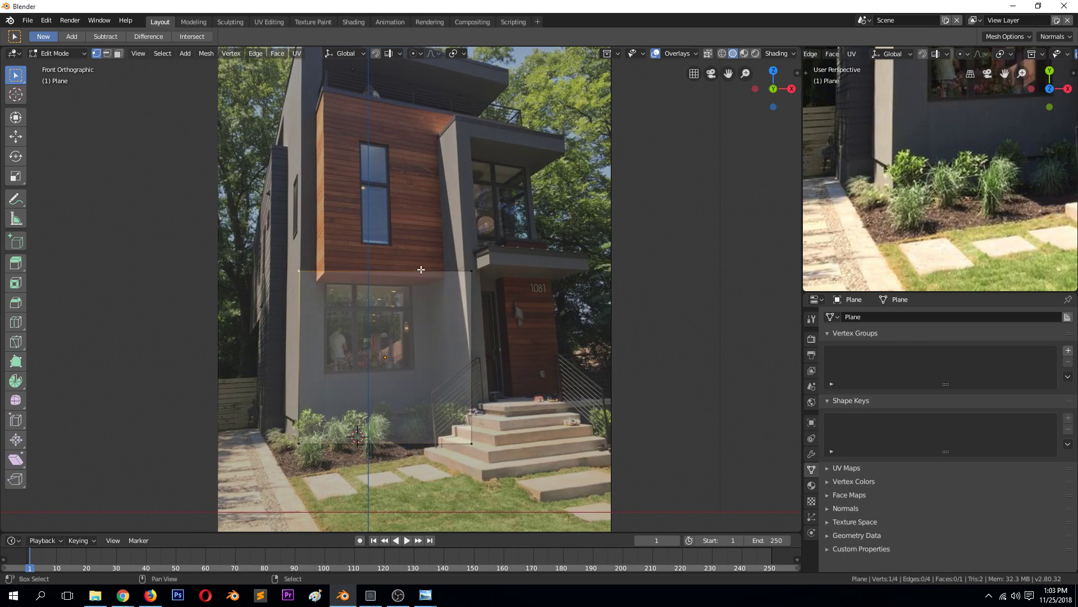
shift+click(413, 285)
scroll(400, 304, down, 1)
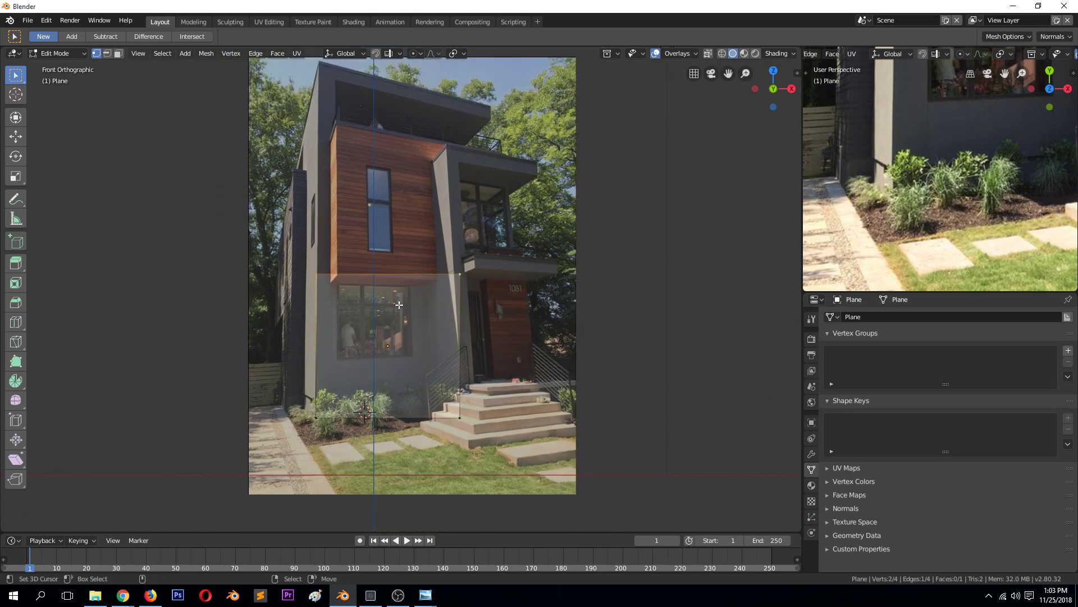
key(Tab)
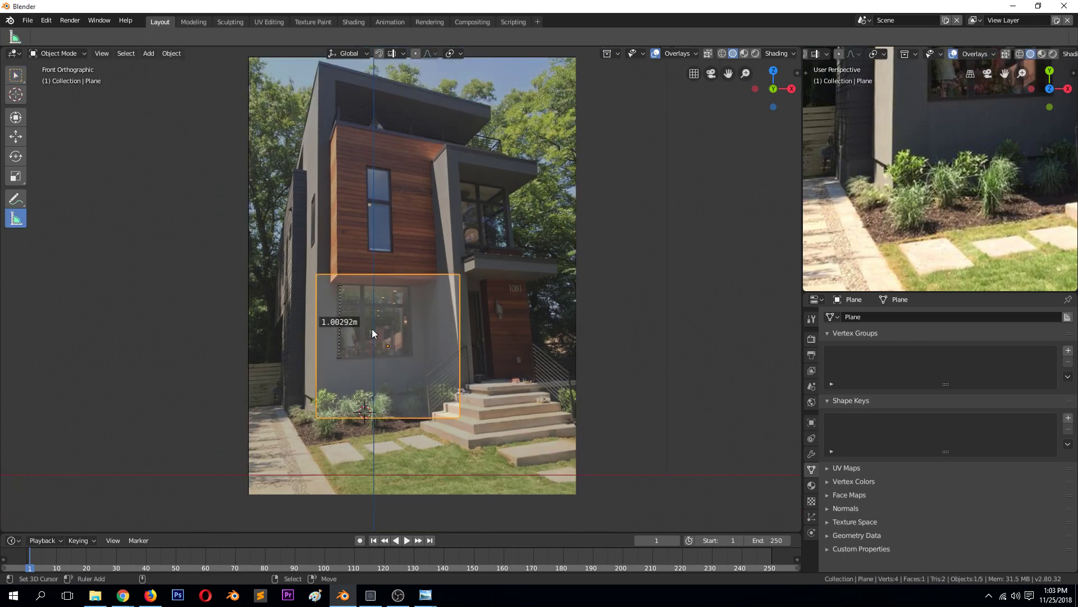
key(Tab)
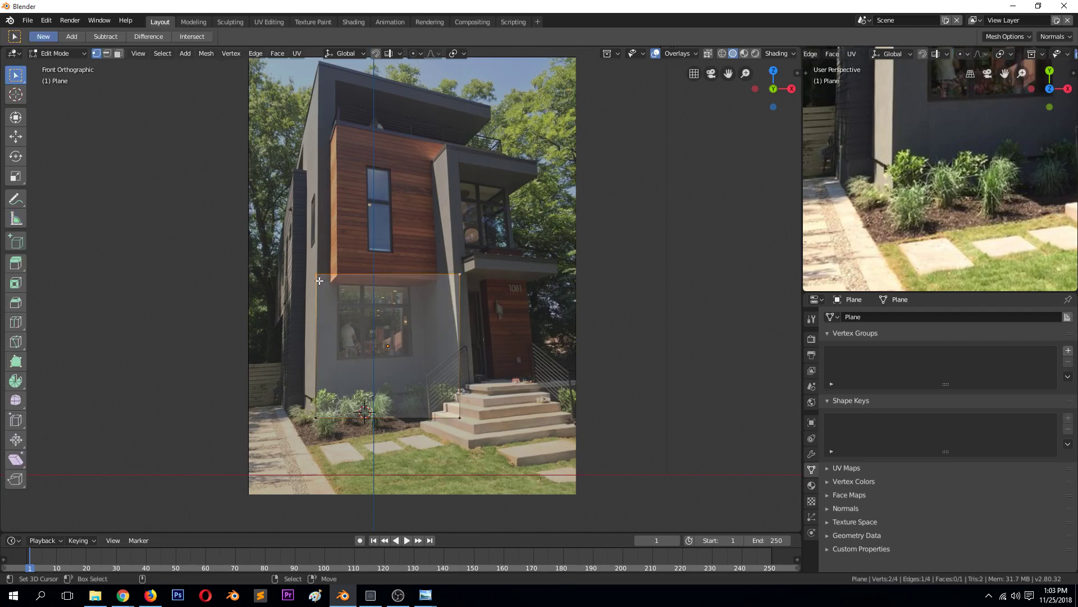
key(g)
key(z)
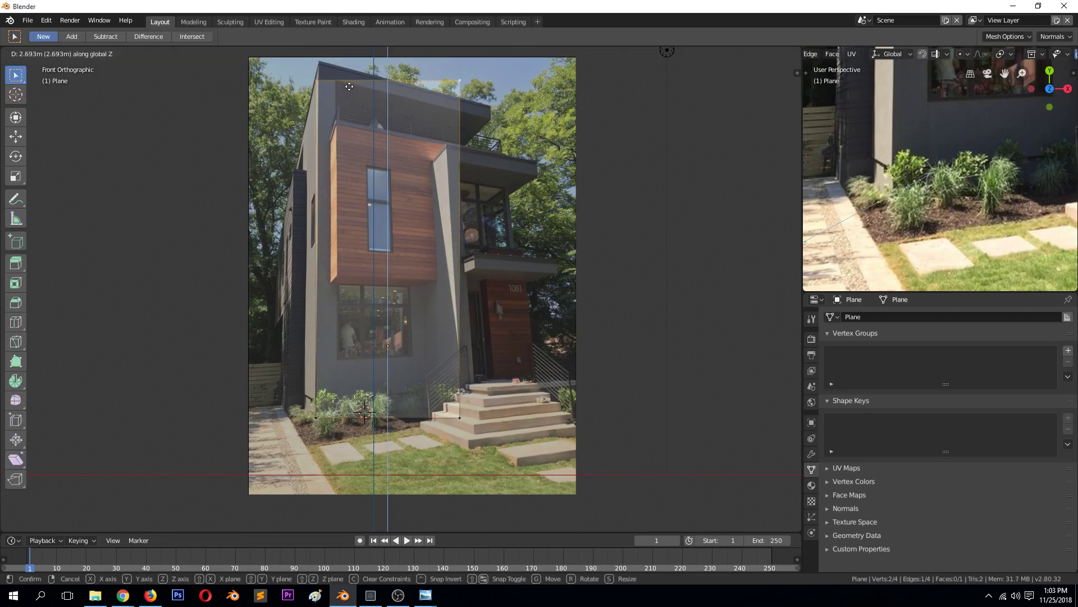
click(361, 68)
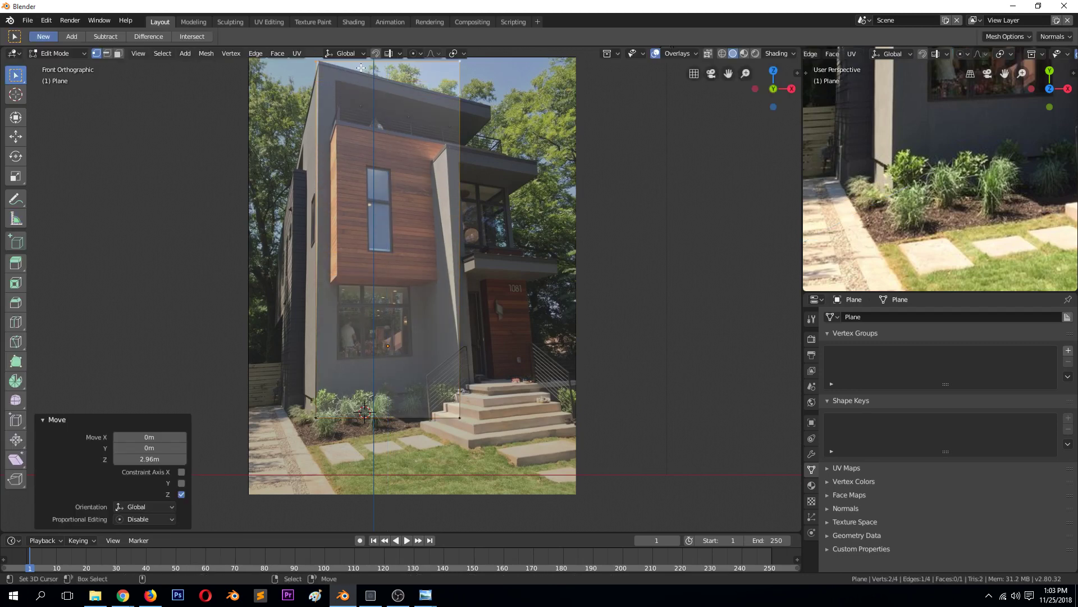
key(Tab)
key(Tab)
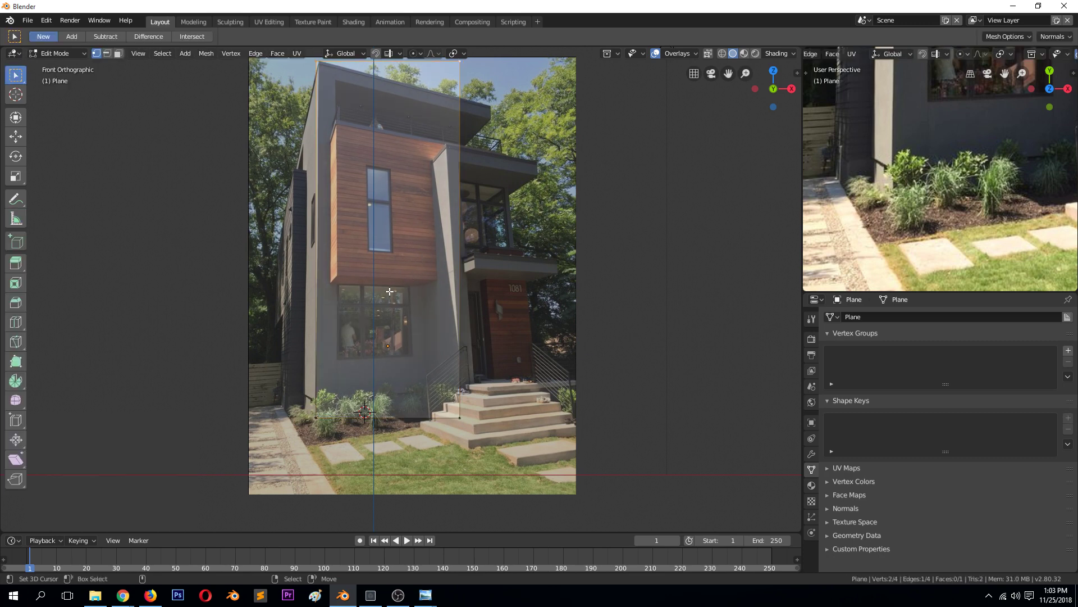
key(Tab)
key(Tab)
key(Tab)
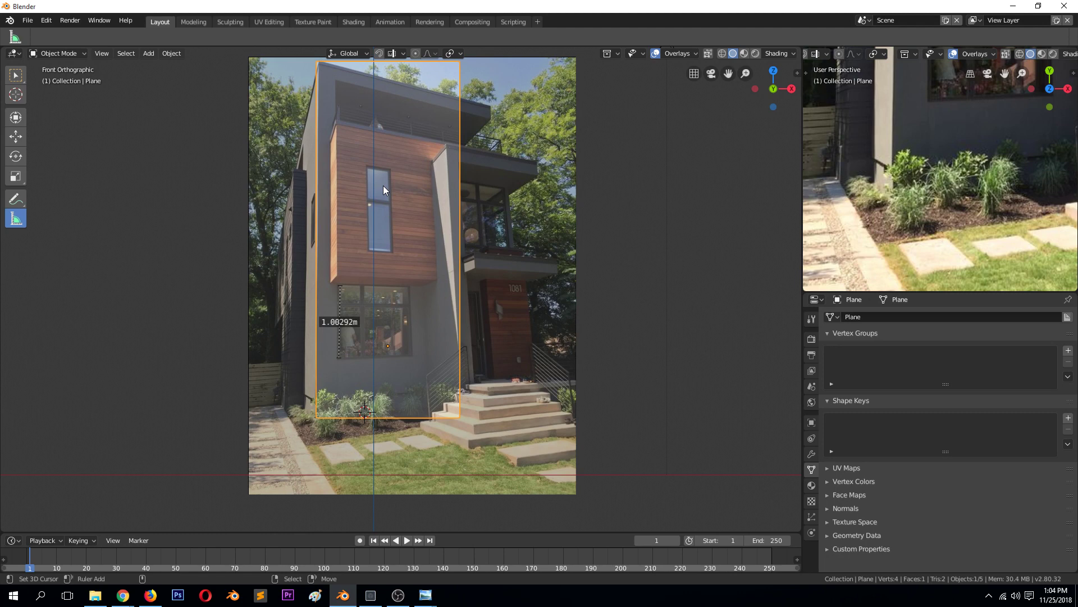
key(Tab)
key(Tab)
key(Tab)
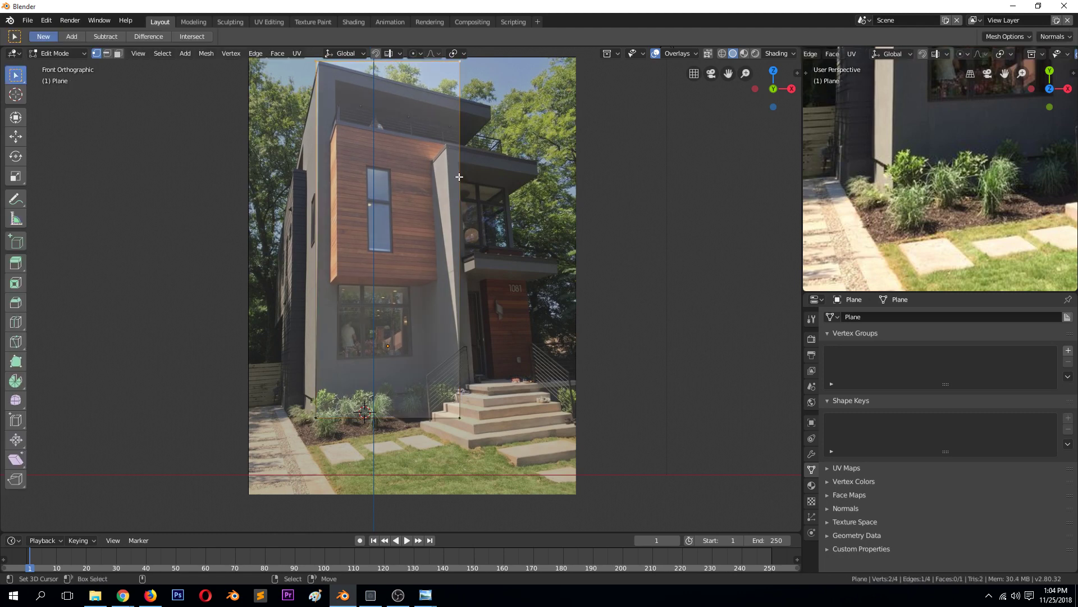
Extrude the plane's right edge about 1.72 m along X, past the entrance side of the house
click(106, 53)
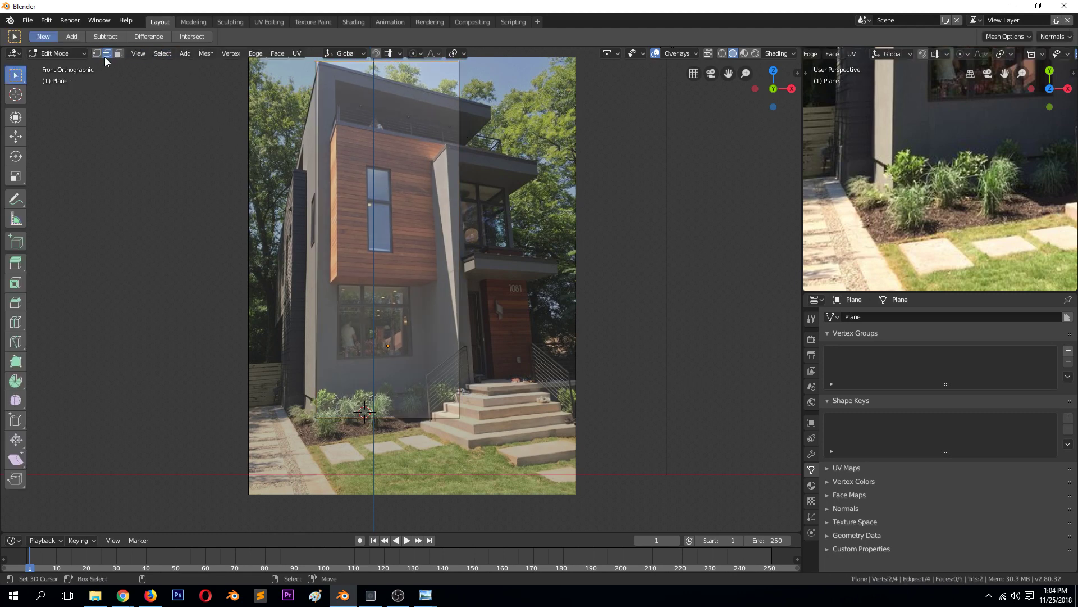
click(454, 166)
key(e)
key(x)
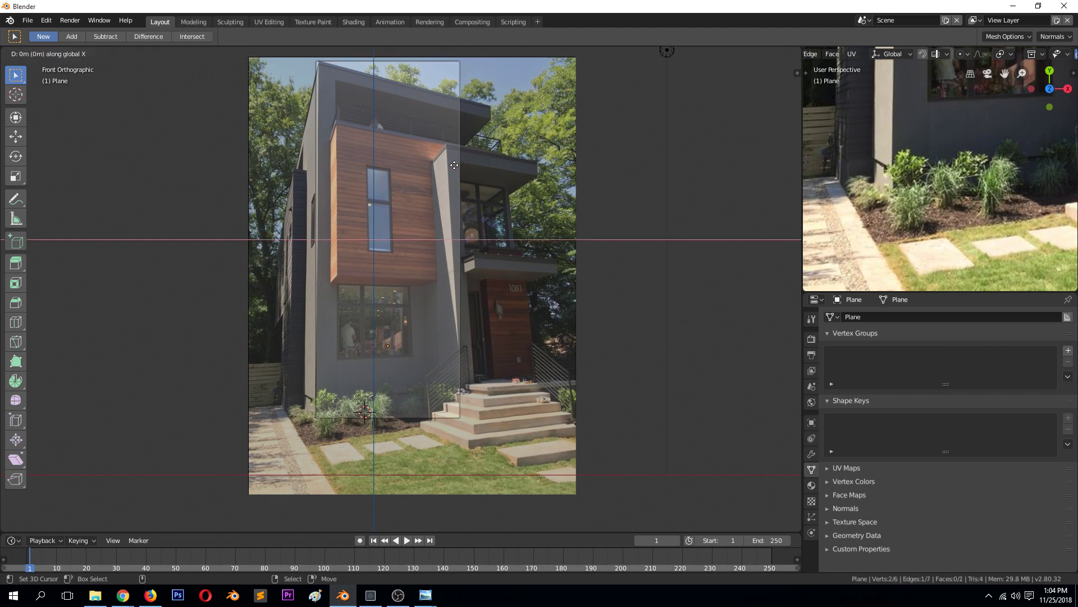
click(579, 170)
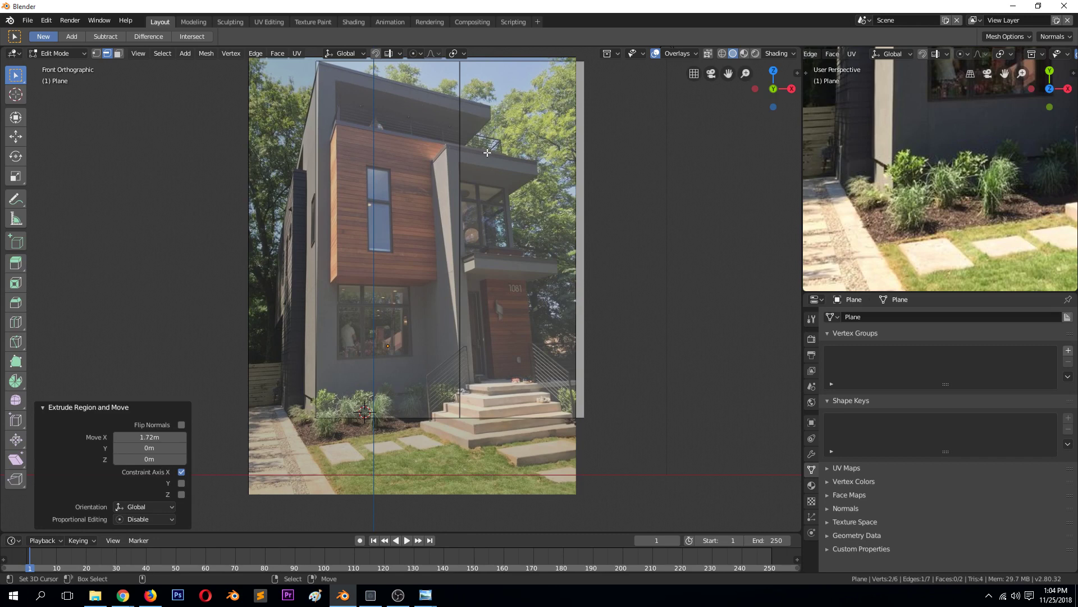
Add a horizontal loop cut just under the roof with factor about -0.918 and a vertical one along the wood cladding's left edge
key(ctrl+r)
click(396, 236)
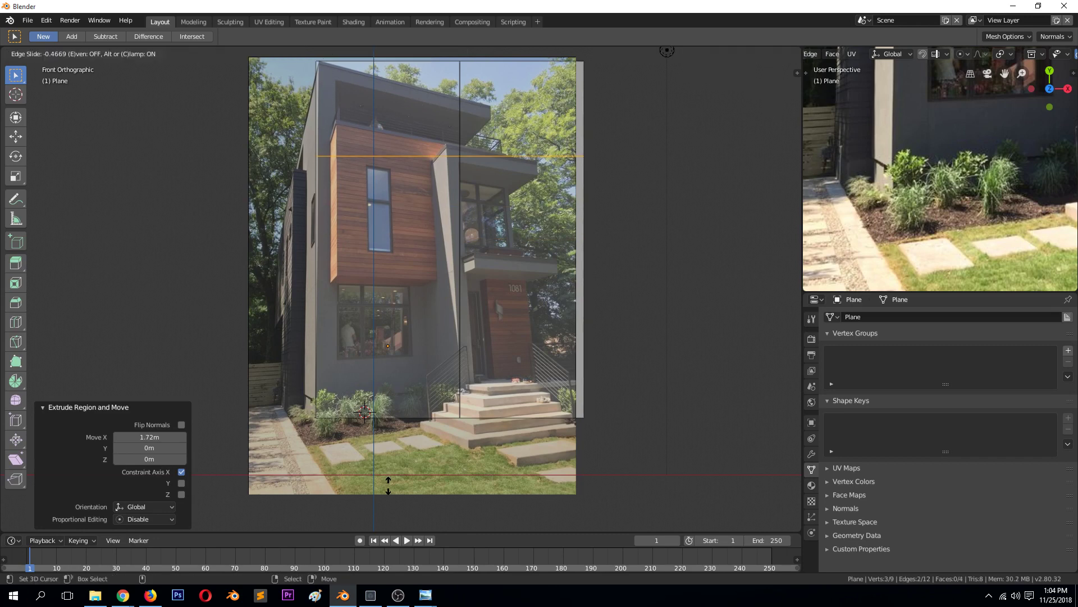
click(395, 406)
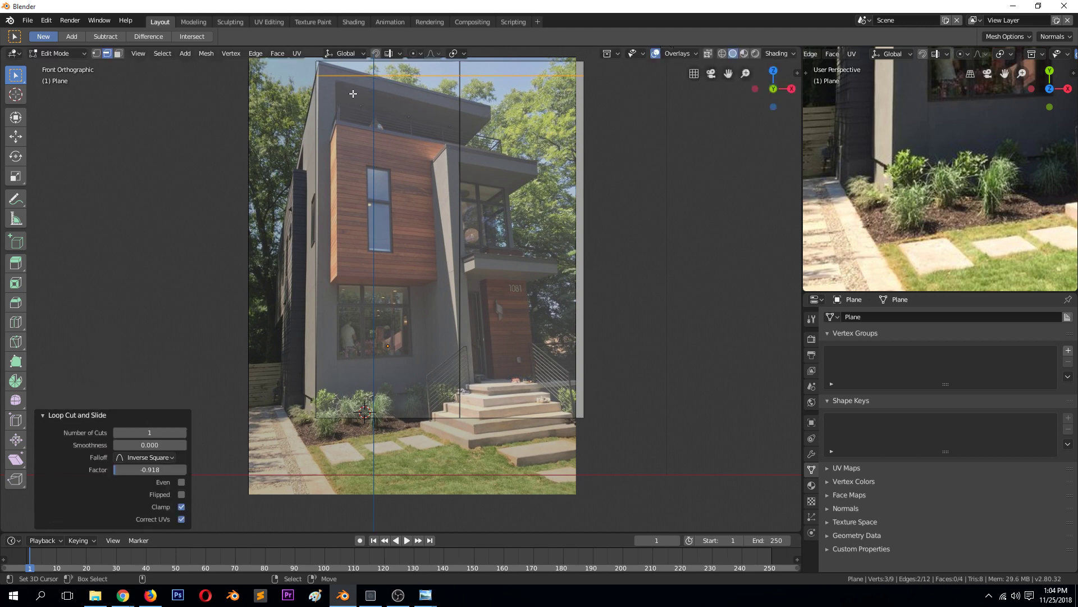
click(343, 78)
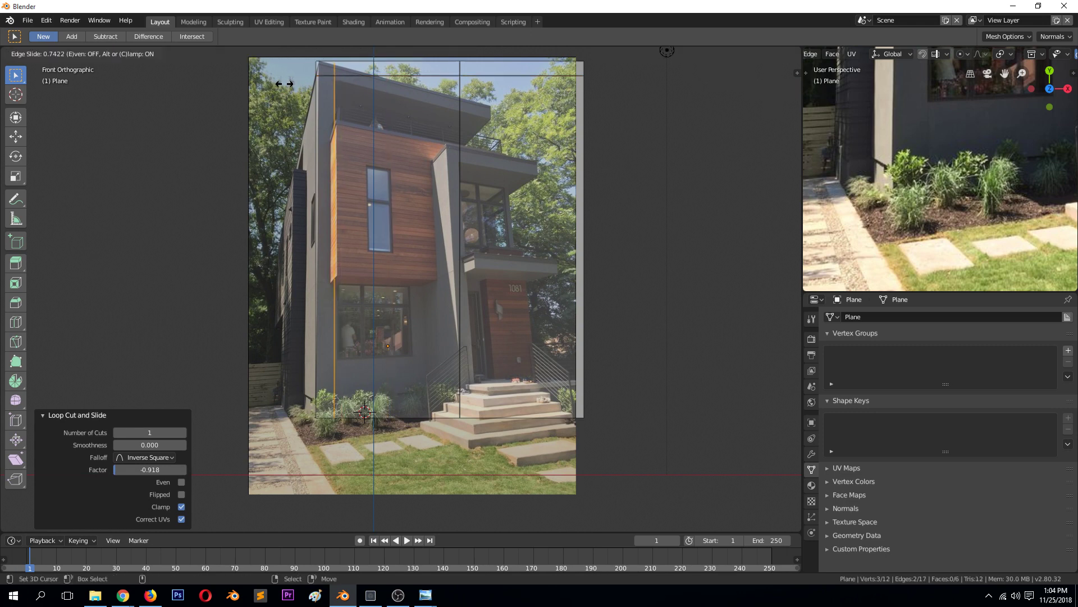
click(283, 84)
key(alt+a)
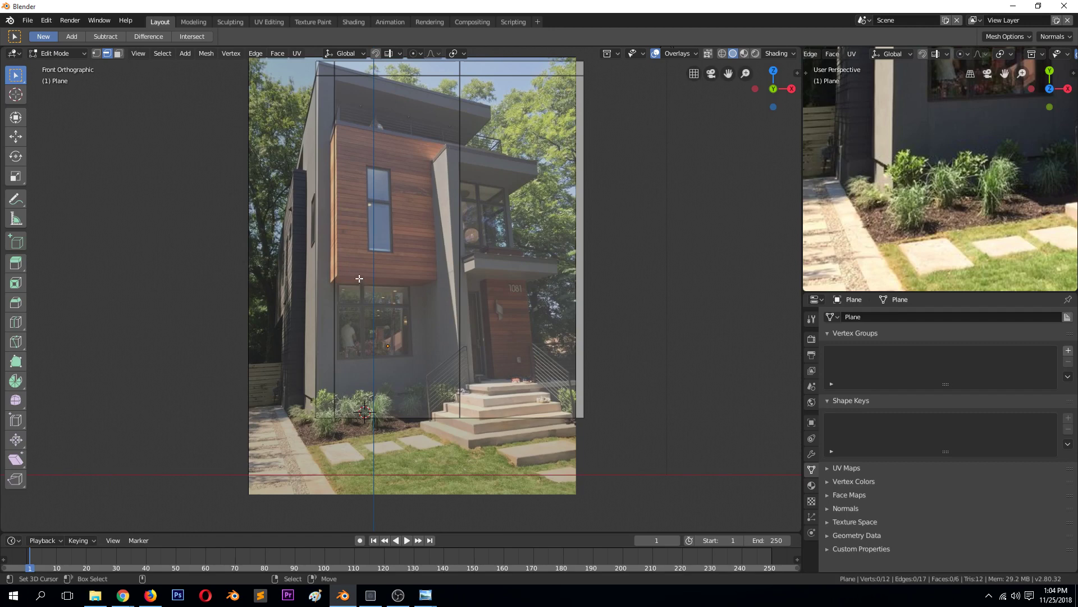
Add a centred horizontal loop cut across the large lower faces and another near the wood cladding's top with factor about 0.294
key(ctrl+r)
click(447, 359)
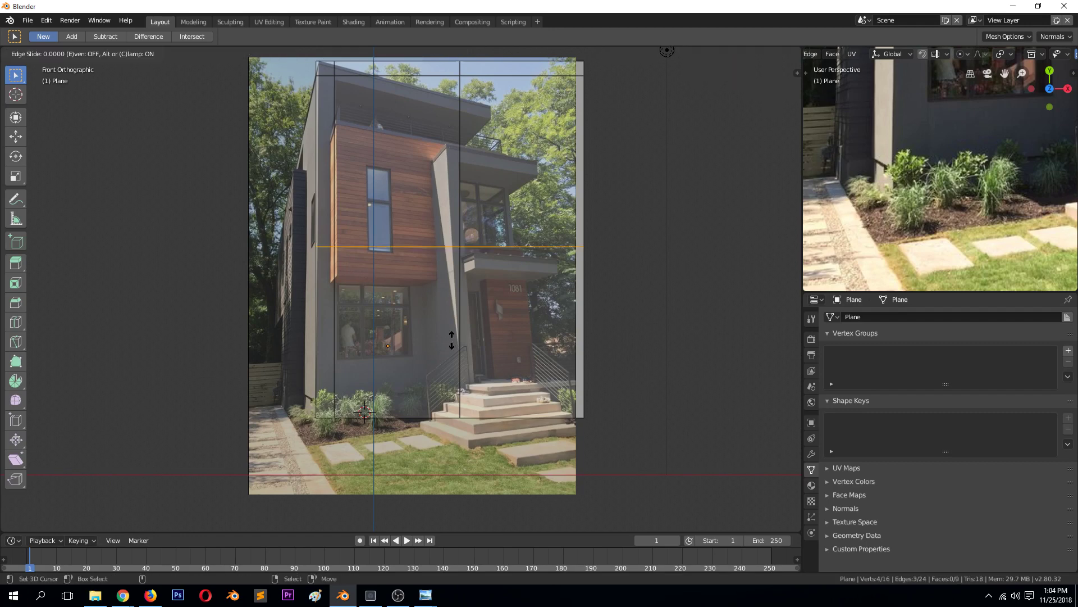
right_click(452, 349)
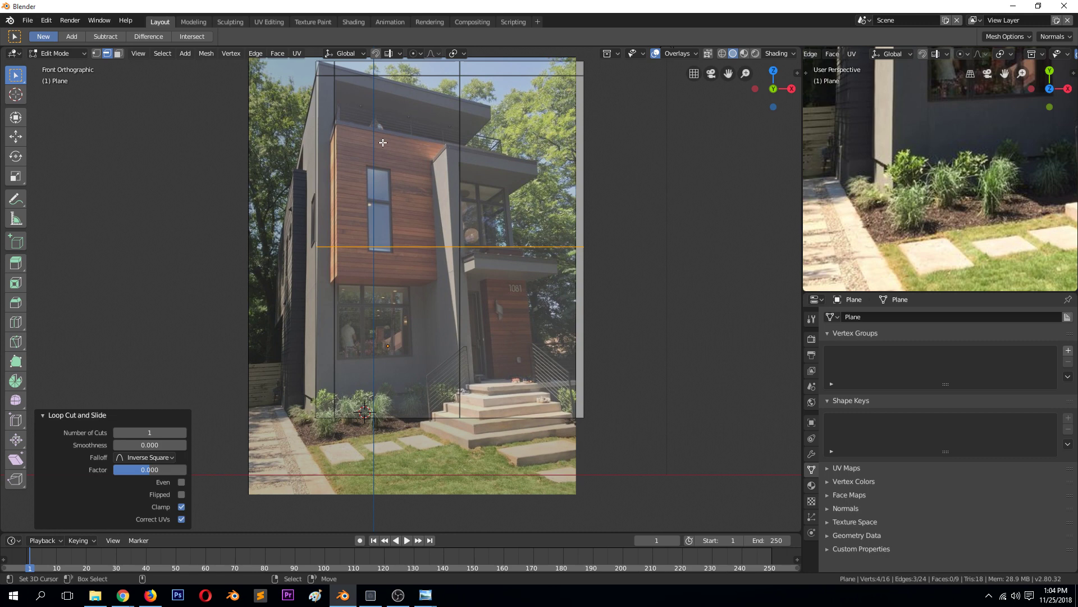
key(g)
key(g)
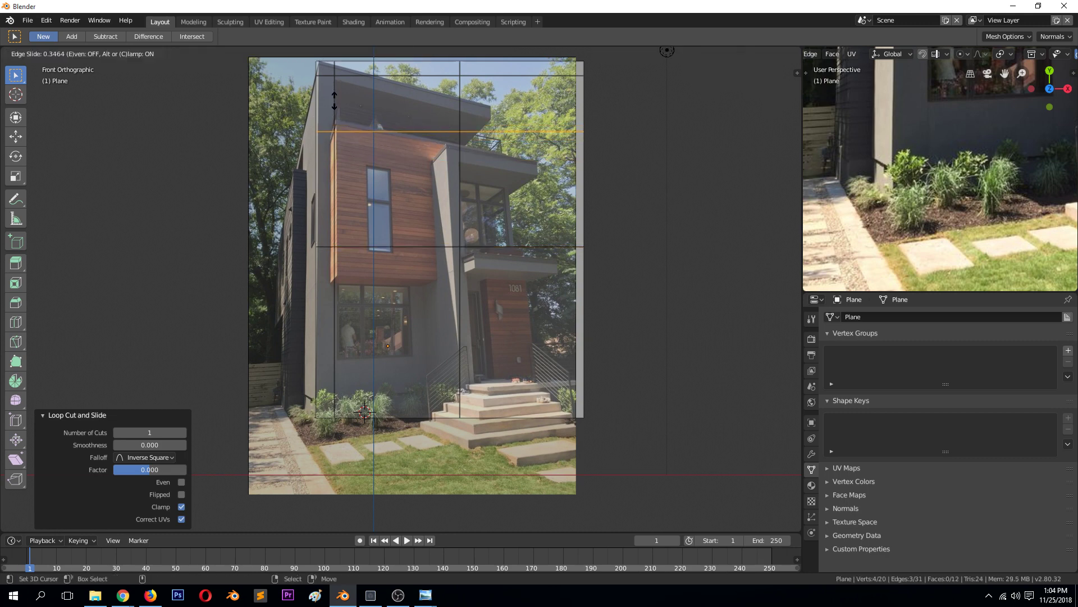
click(334, 105)
Add horizontal loop cuts at the lower roof's upper edge with factor about -0.510 and along the wood cladding's bottom with factor about -0.572
key(ctrl+r)
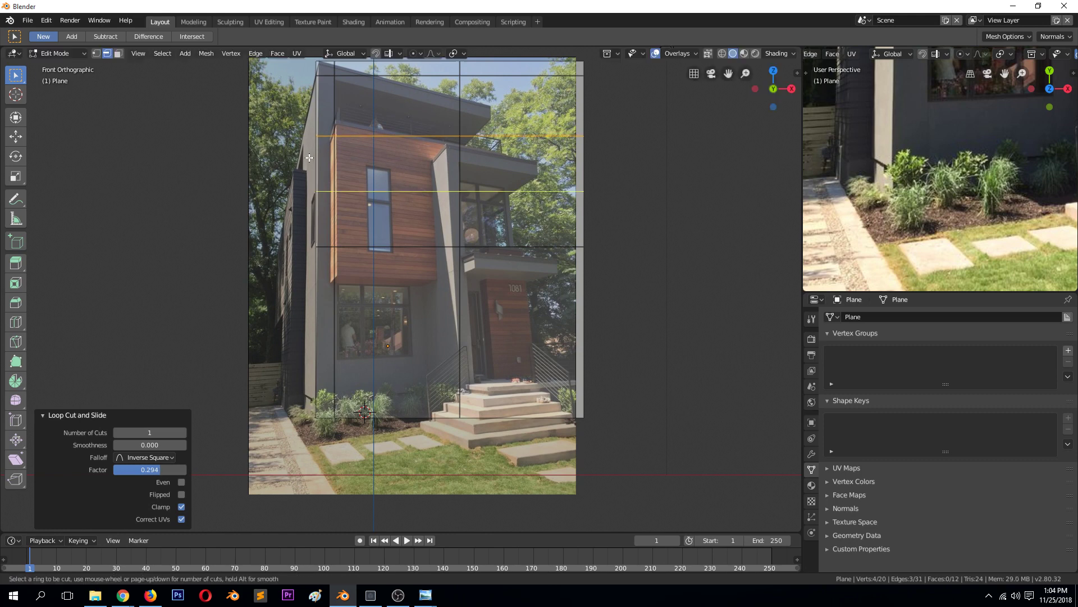
click(313, 168)
click(383, 155)
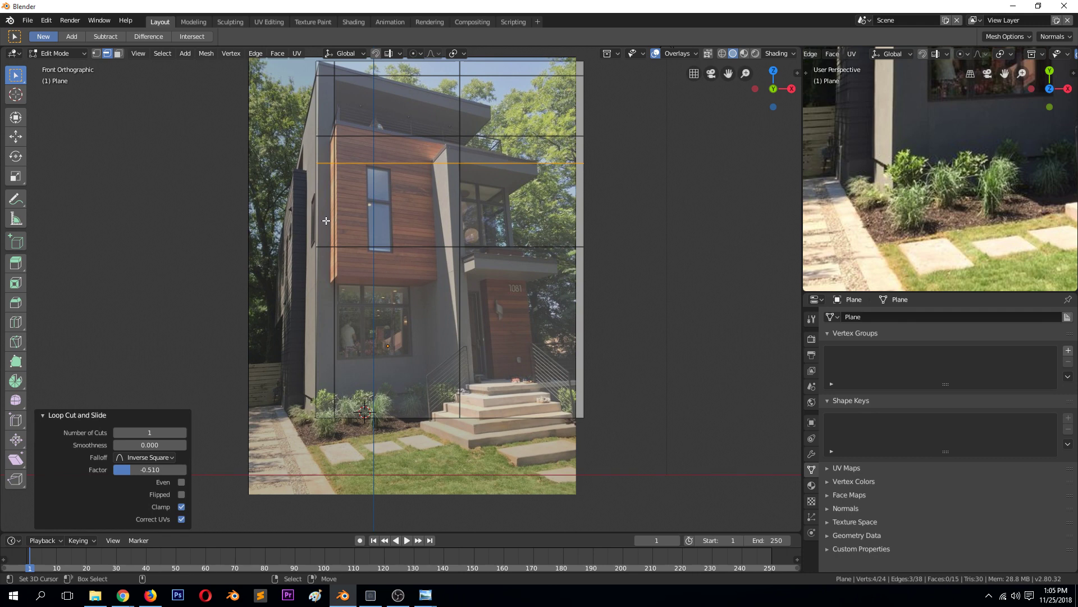
key(ctrl+r)
click(340, 329)
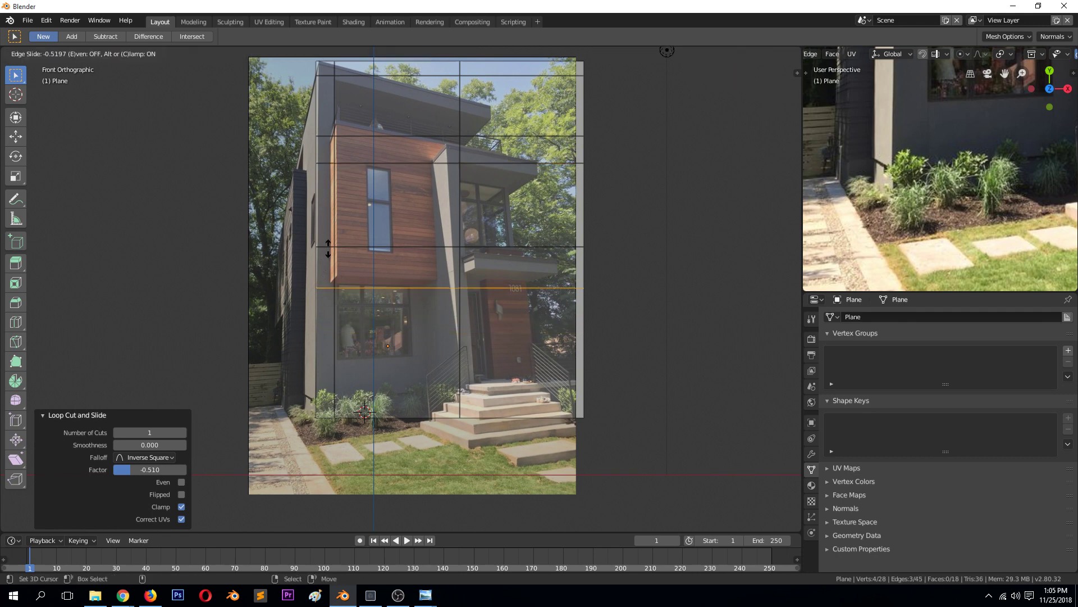
click(330, 246)
Add horizontal loop cuts at the ground-floor window's sill with factor about 0.101 and at the entrance steps' top with factor about -0.094
key(ctrl+r)
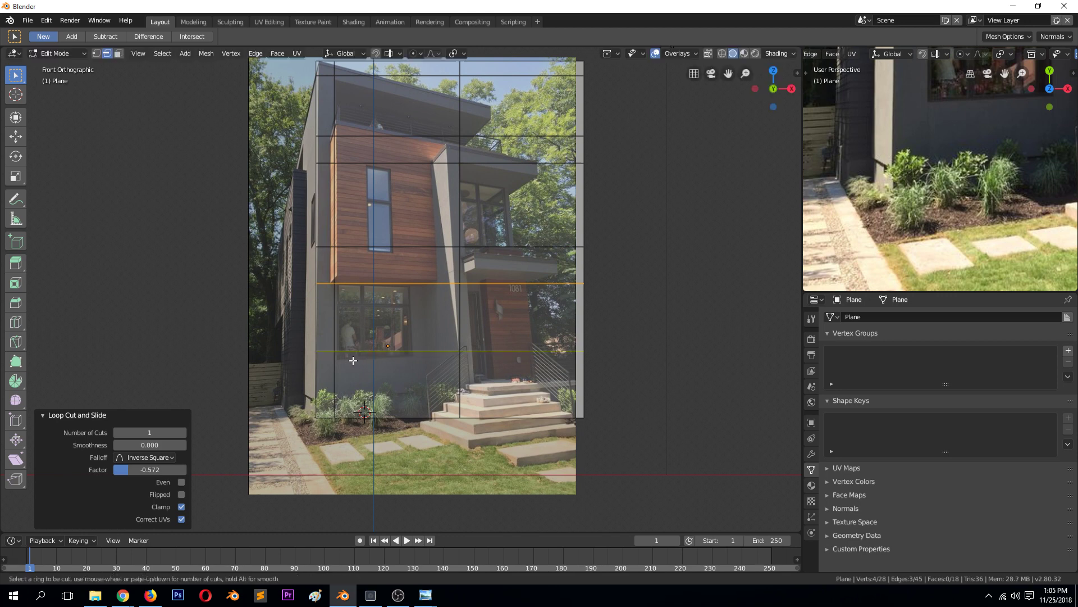
click(352, 352)
click(351, 367)
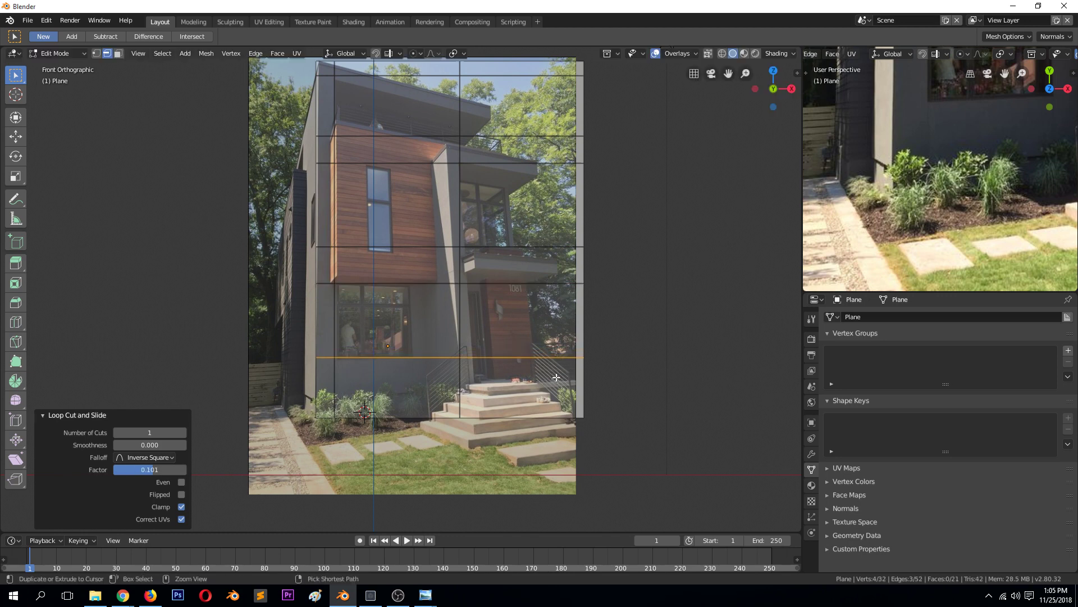
key(ctrl+r)
click(464, 387)
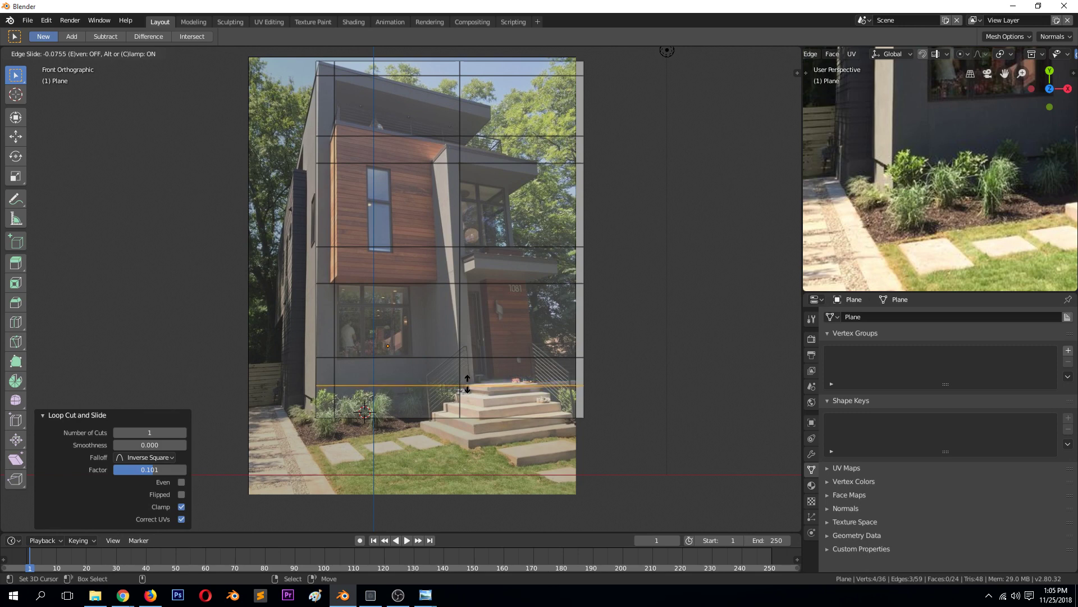
click(466, 384)
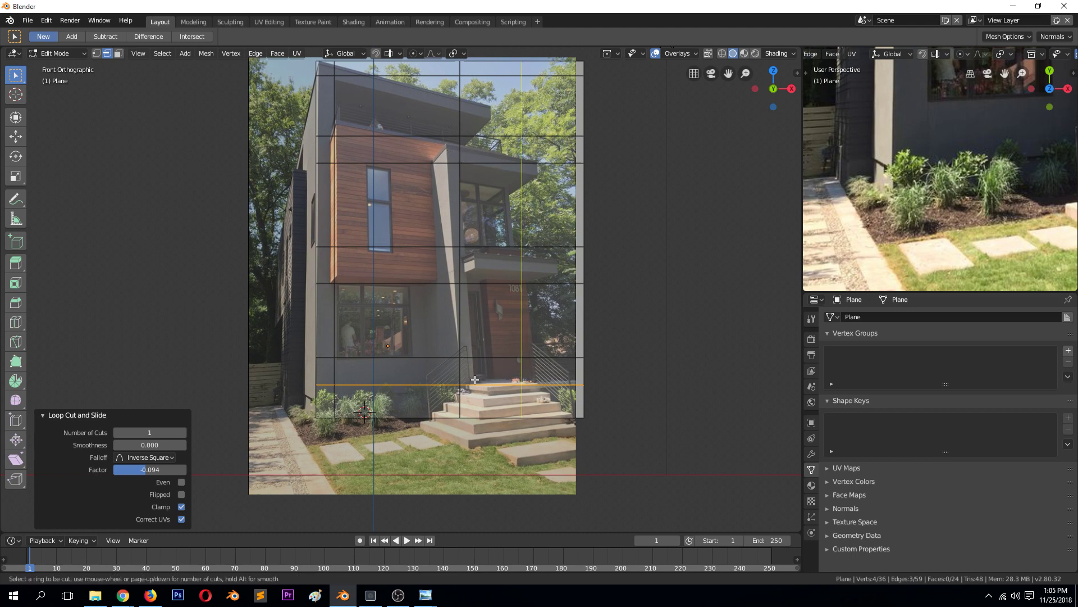
Add a vertical loop cut beside the entrance column with factor about 0.736 and a horizontal one under the lower roof with factor about -0.635
drag(476, 379, 433, 375)
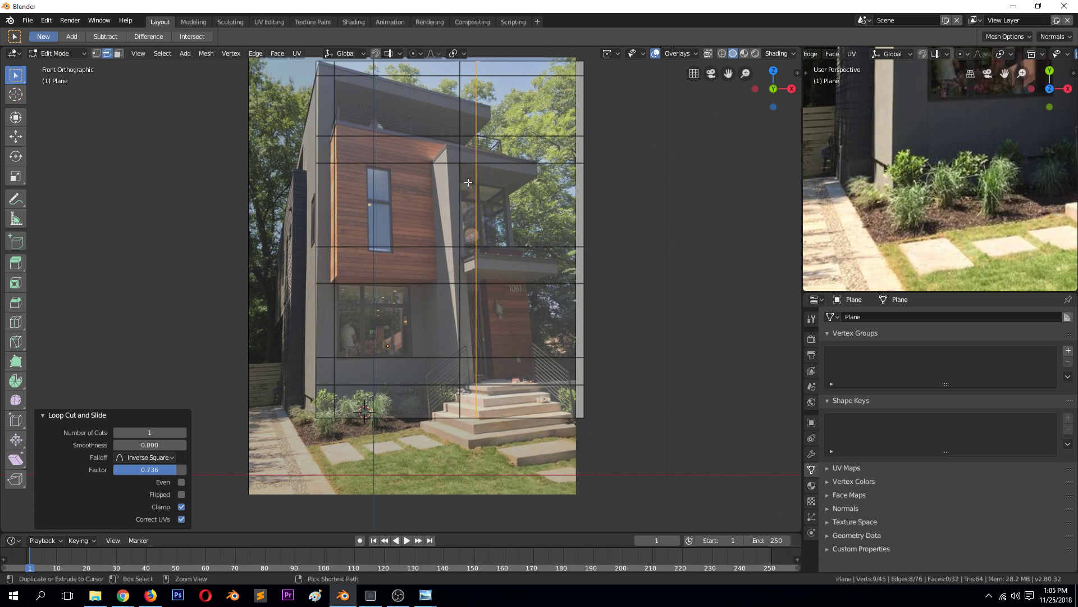
drag(469, 203, 471, 162)
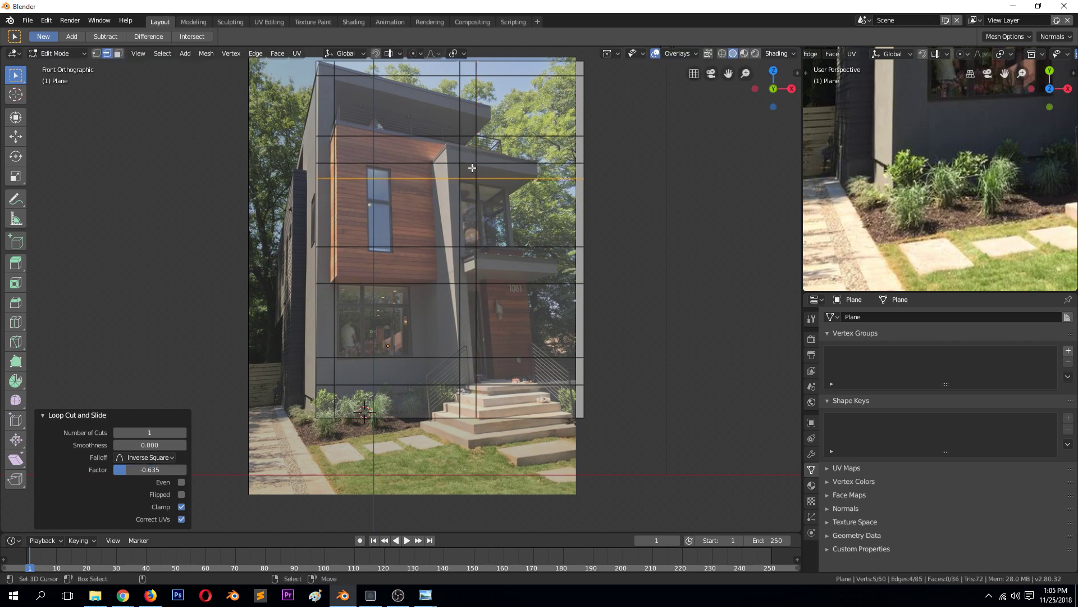
key(alt+a)
click(473, 166)
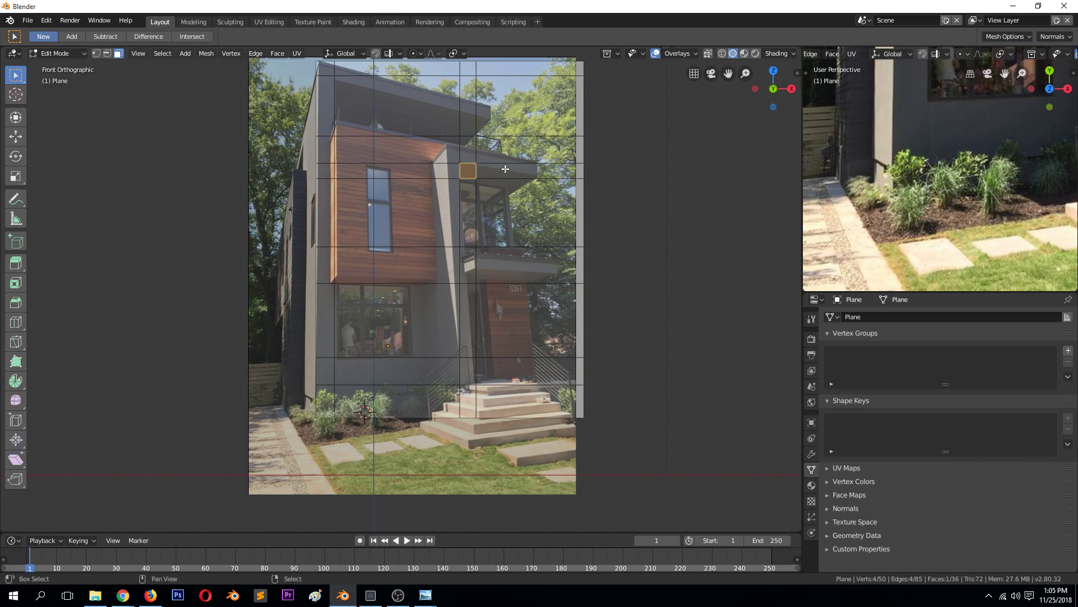
shift+click(509, 168)
shift+click(470, 192)
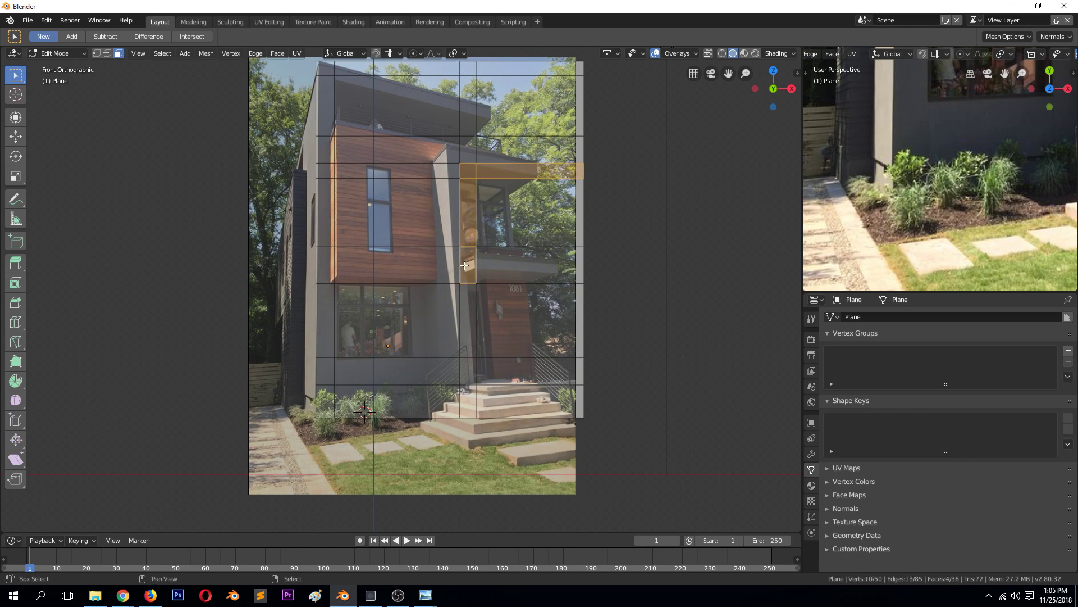
key(alt+a)
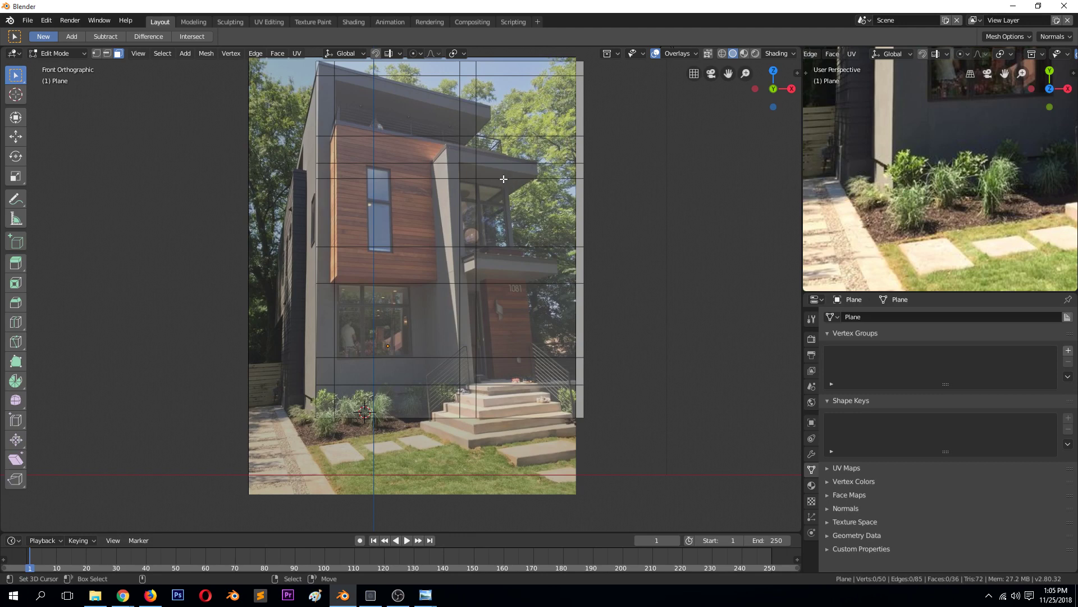
Extrude the outer end edge of the lower roof strip about 0.195 m along X, past the wall's right side
click(572, 172)
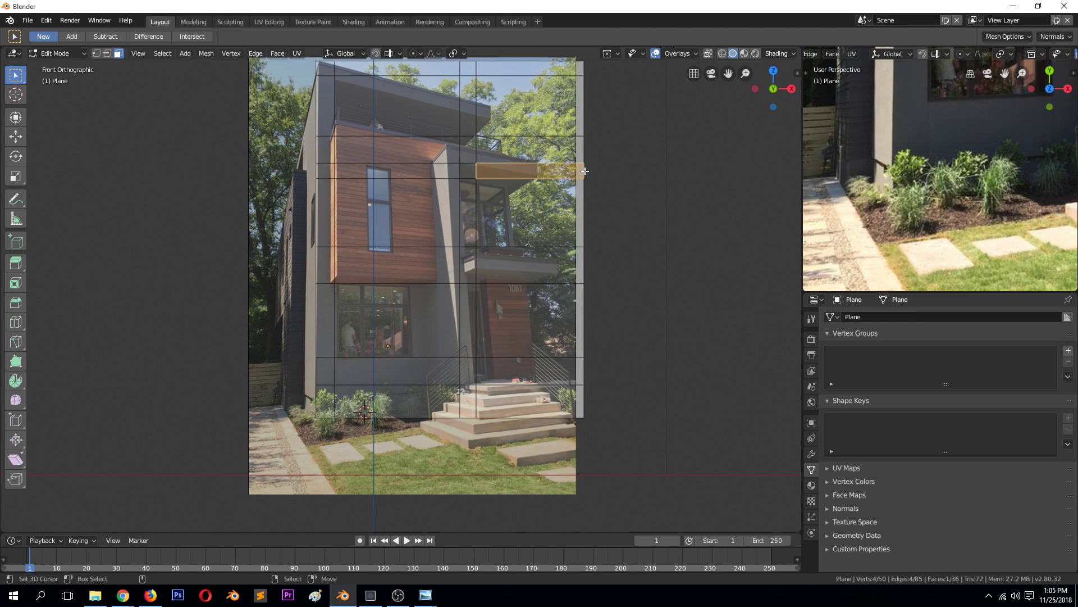
key(2)
click(587, 173)
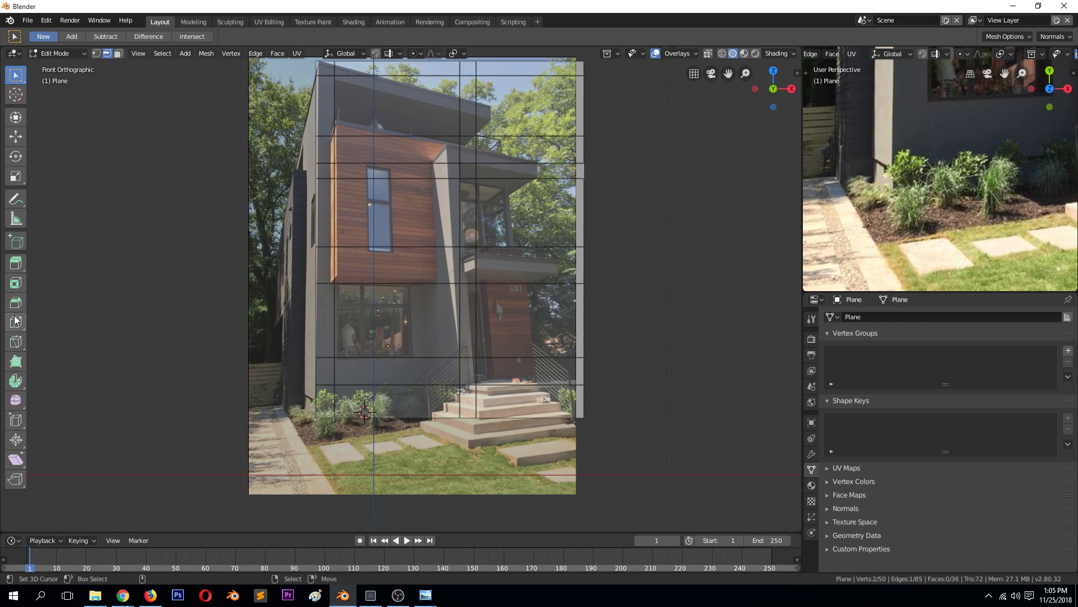
click(17, 264)
drag(586, 171, 626, 172)
key(ctrl+z)
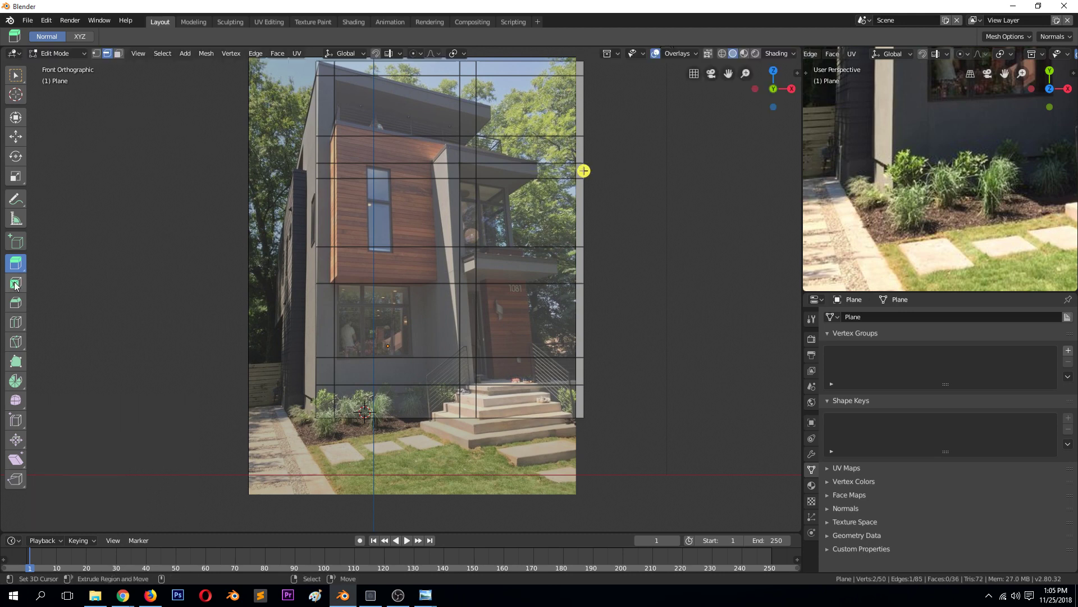
key(e)
key(x)
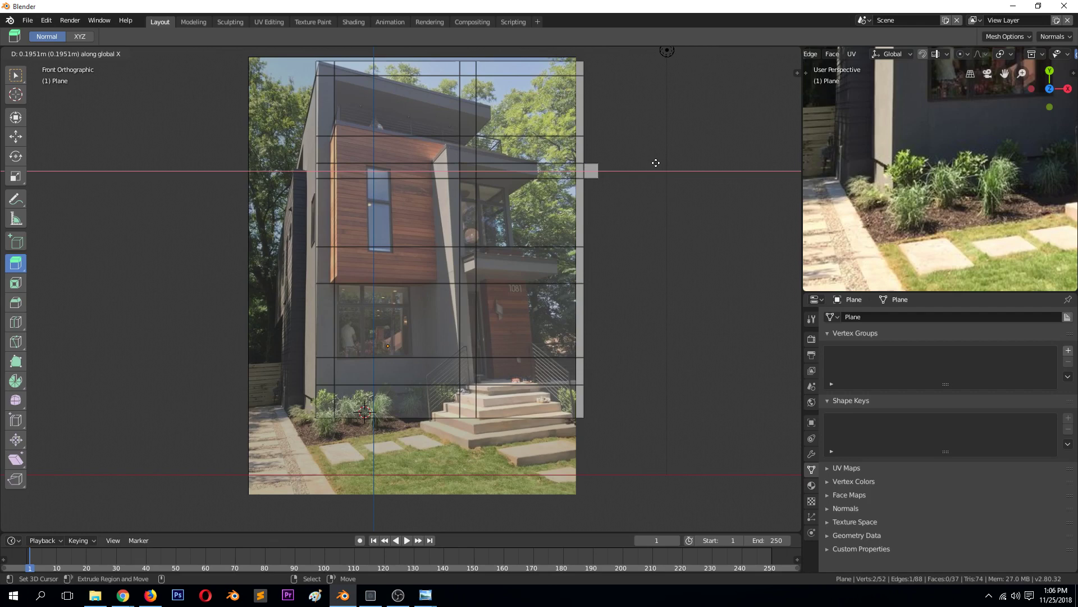
click(656, 163)
key(alt+a)
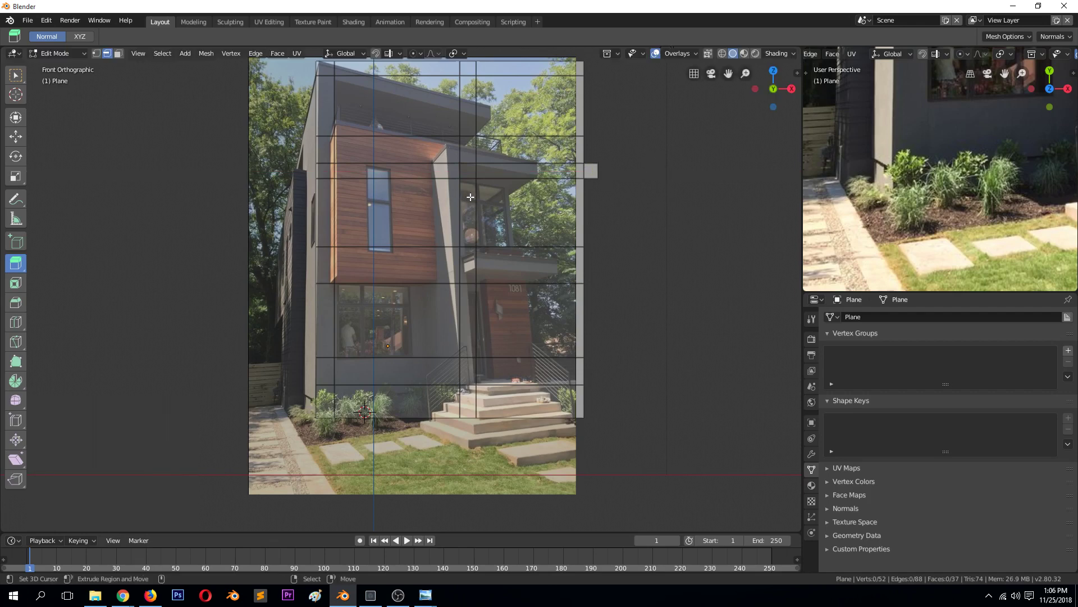
Add a vertical loop cut through the wall at the outer end of the lower roof in the reference photo
scroll(487, 172, down, 1)
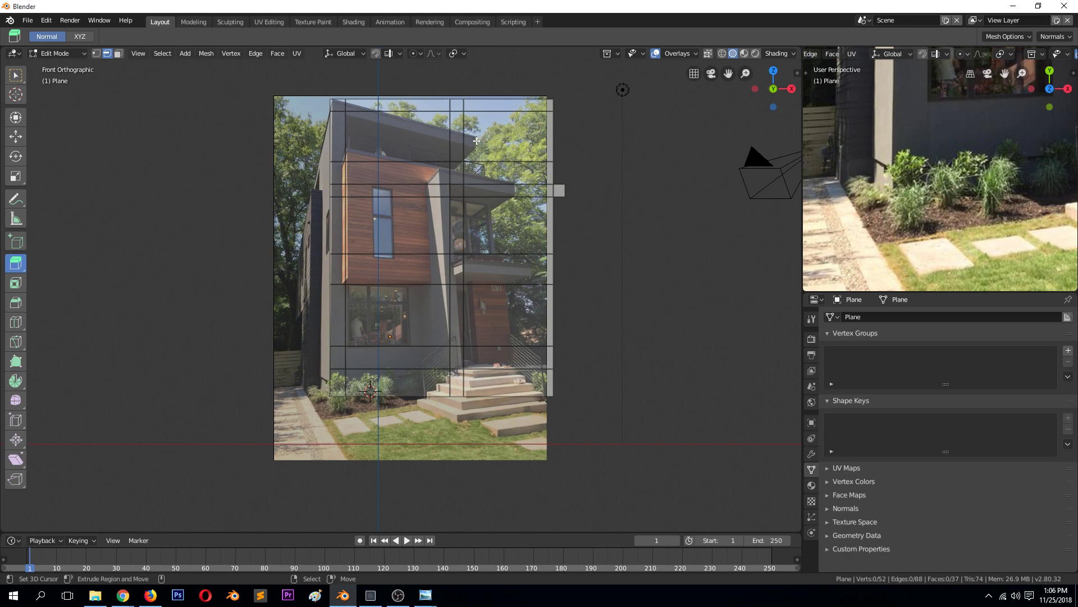
key(ctrl+r)
click(526, 97)
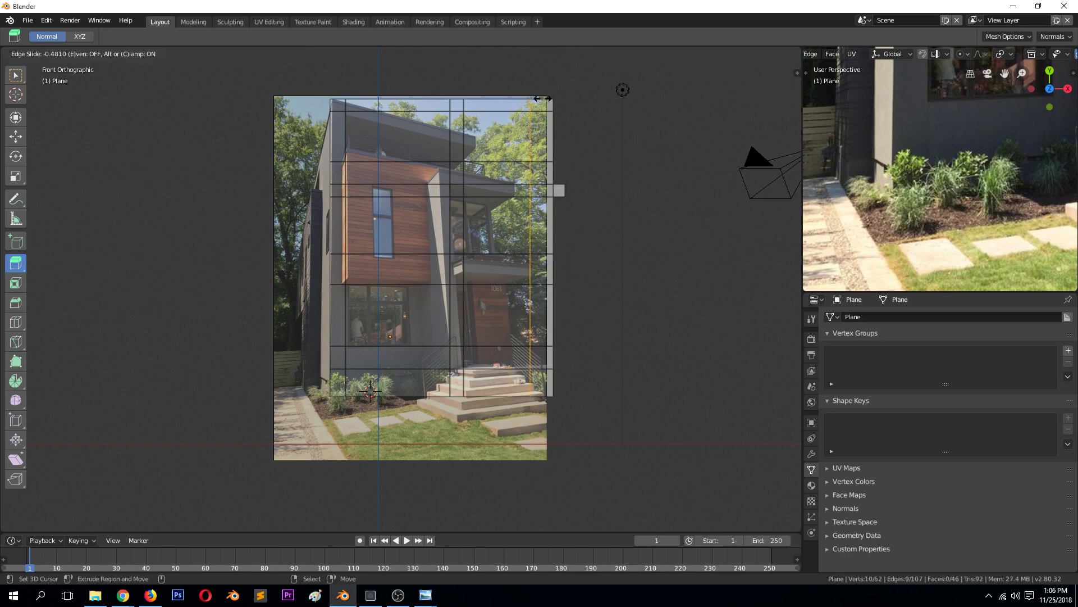
click(526, 152)
key(alt+a)
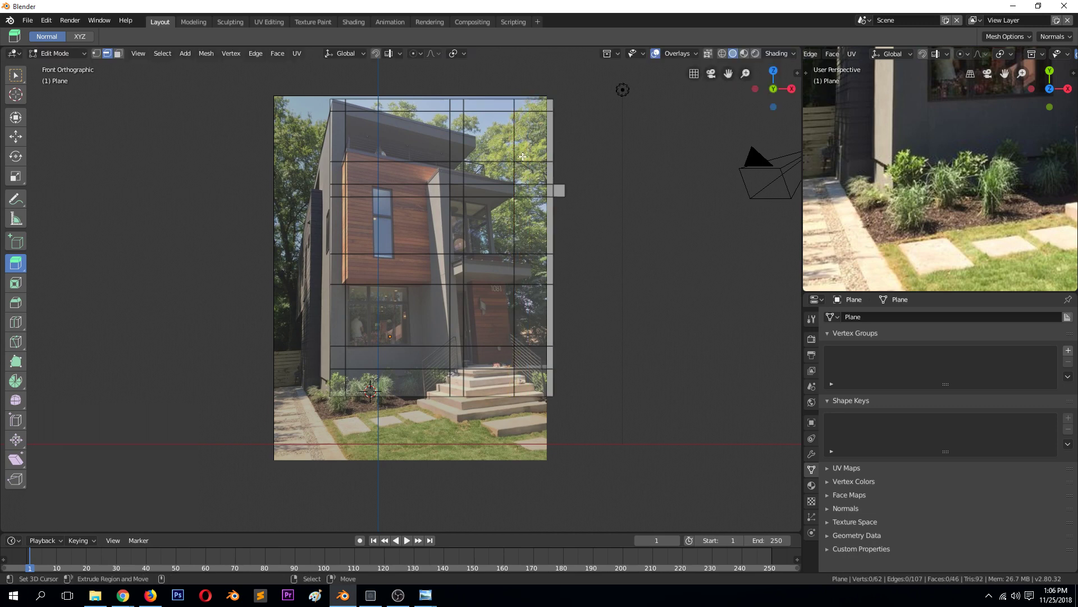
click(463, 191)
click(462, 191)
click(16, 135)
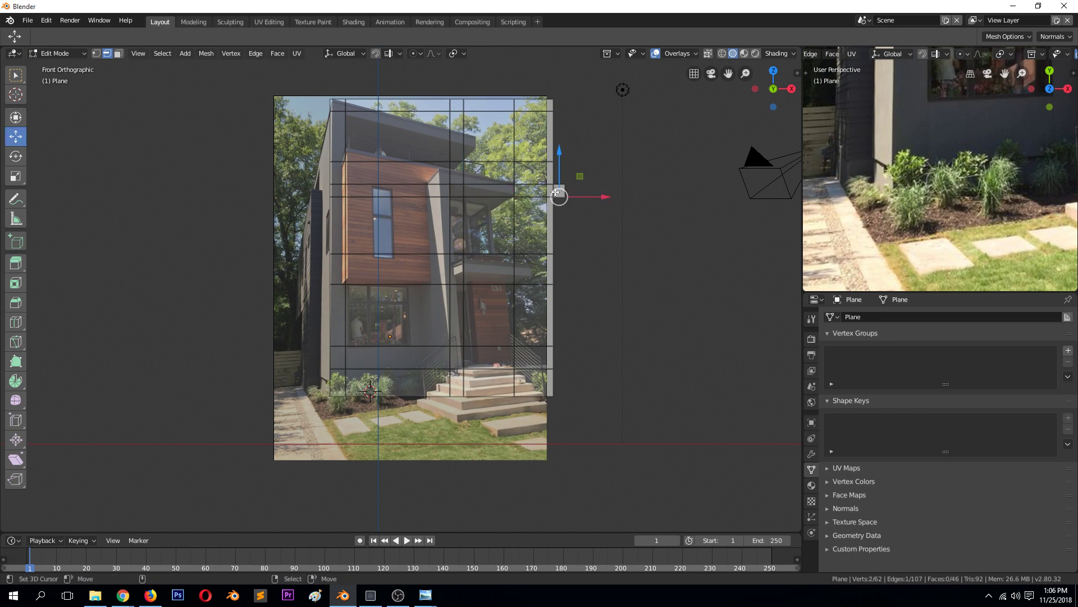
drag(548, 192, 542, 187)
click(119, 54)
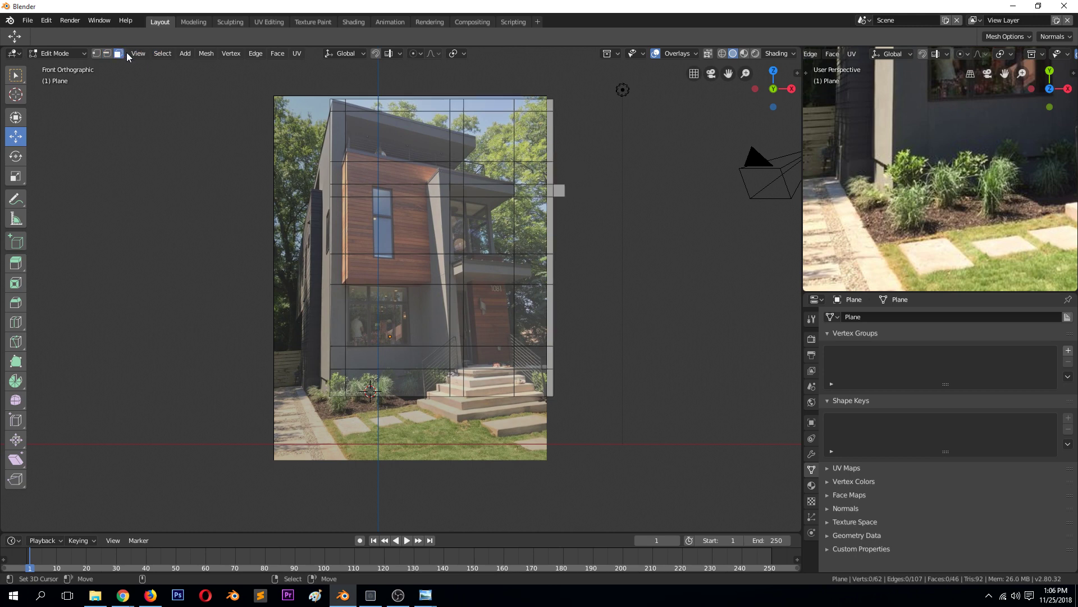
click(574, 192)
ctrl+click(516, 193)
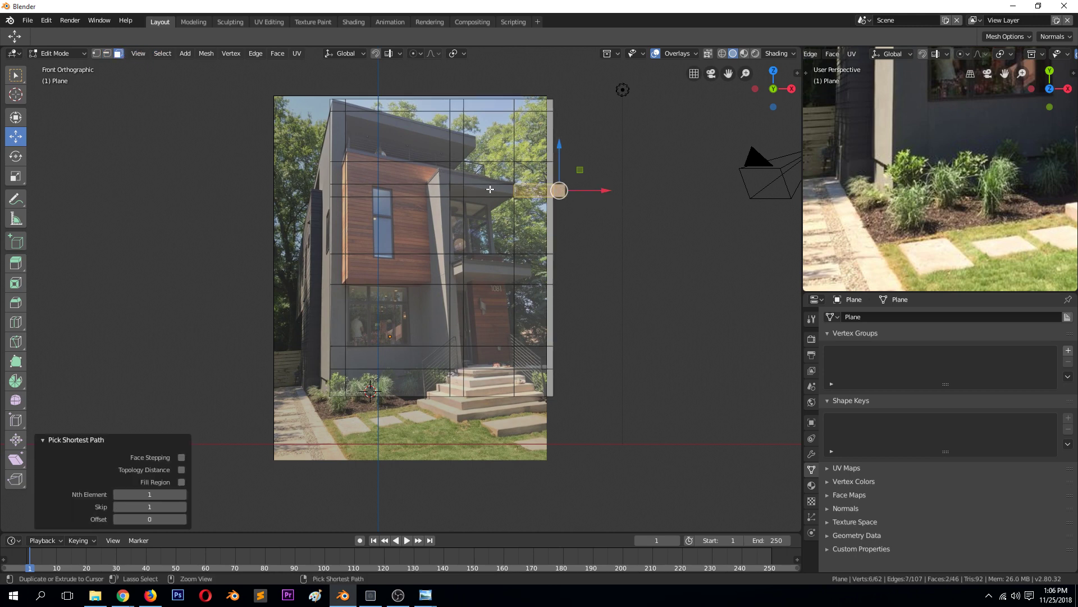
ctrl+click(488, 190)
ctrl+click(456, 190)
ctrl+click(462, 233)
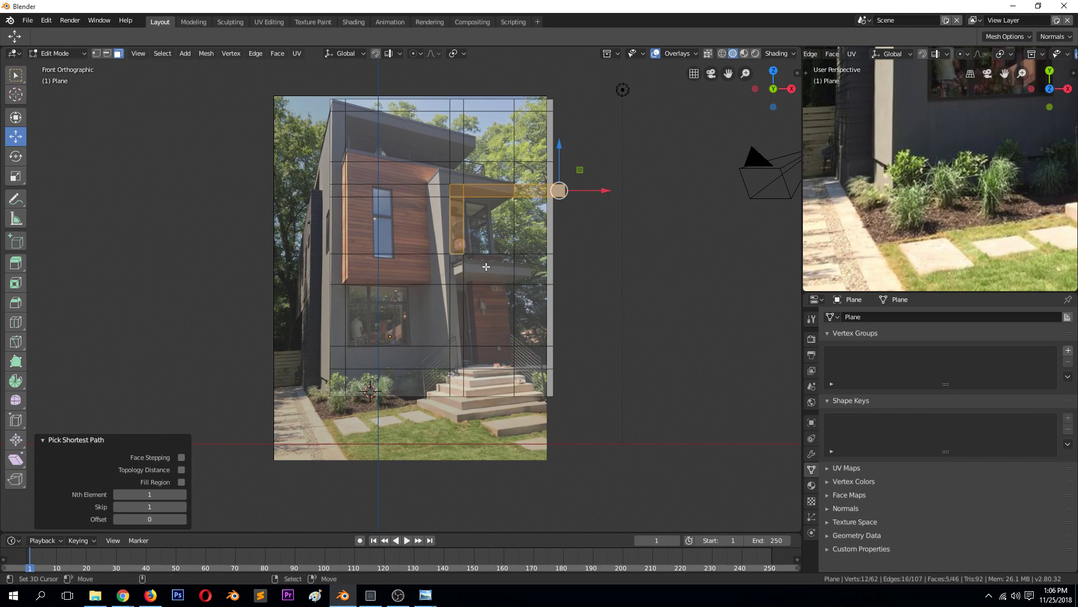
key(alt+a)
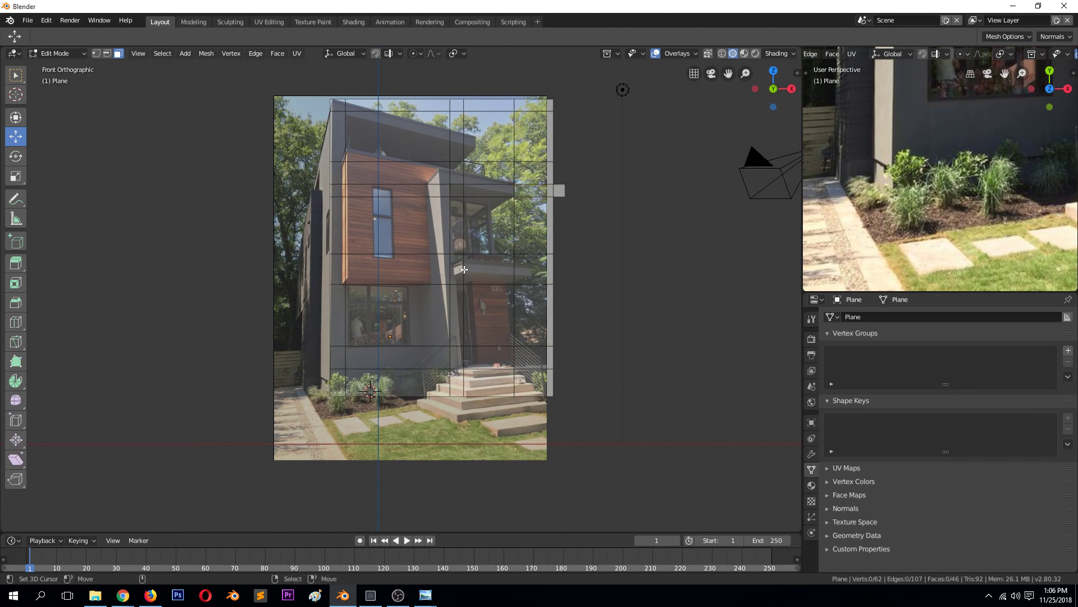
Add a centred horizontal loop cut with factor 0 through the face row just above the wood cladding's lower edge
key(ctrl+r)
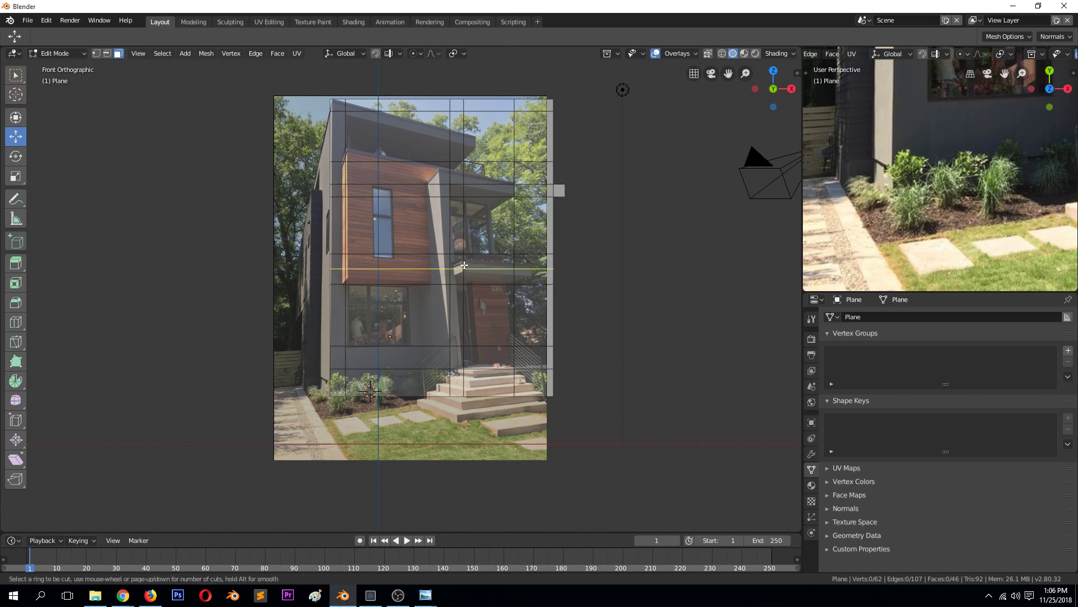
click(464, 265)
right_click(465, 266)
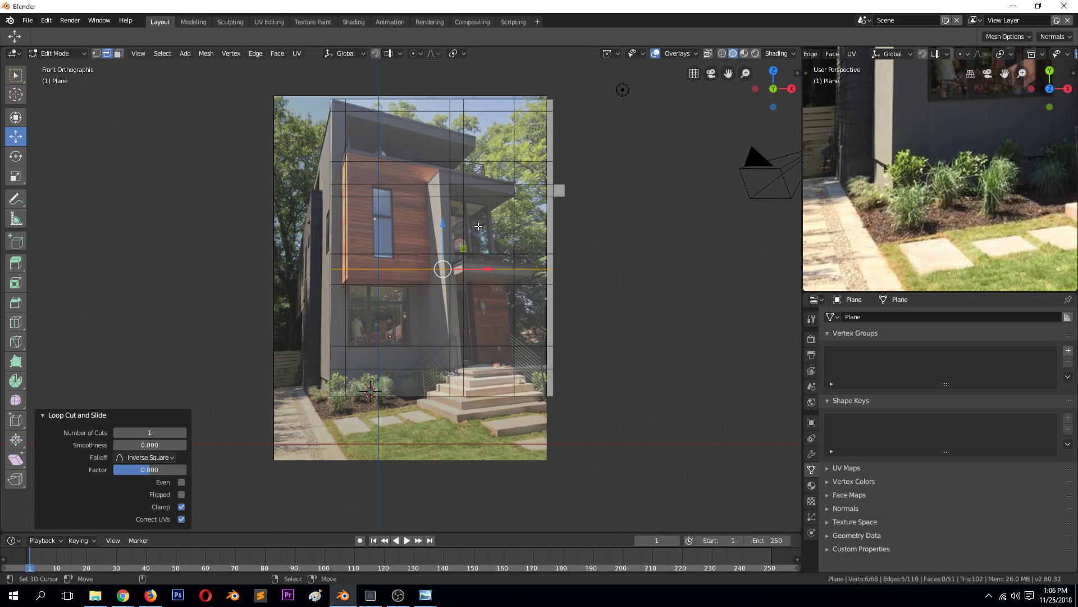
Select the faces of the lower roof strip, the column down to the wall's base and the balcony strip above the entrance
key(3)
click(555, 191)
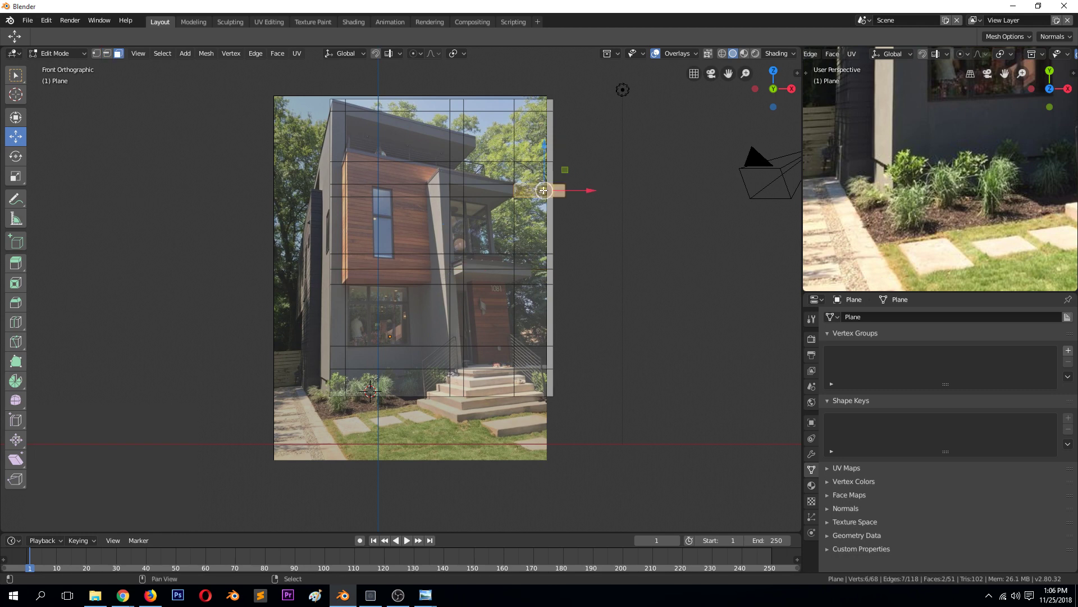
ctrl+click(488, 191)
shift+click(456, 198)
shift+click(464, 232)
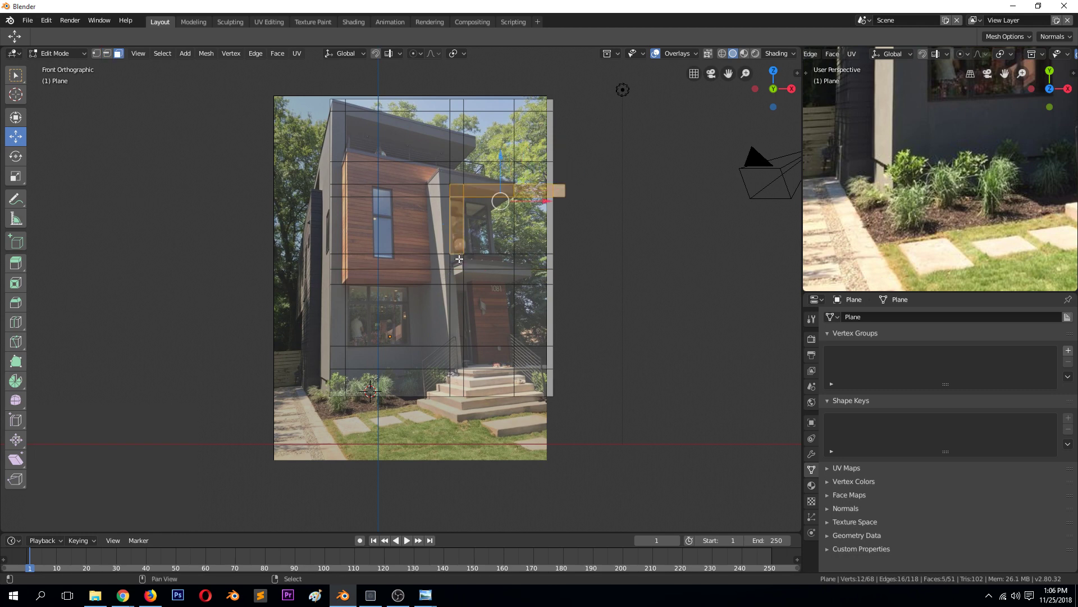
shift+click(459, 259)
shift+click(489, 261)
shift+click(544, 260)
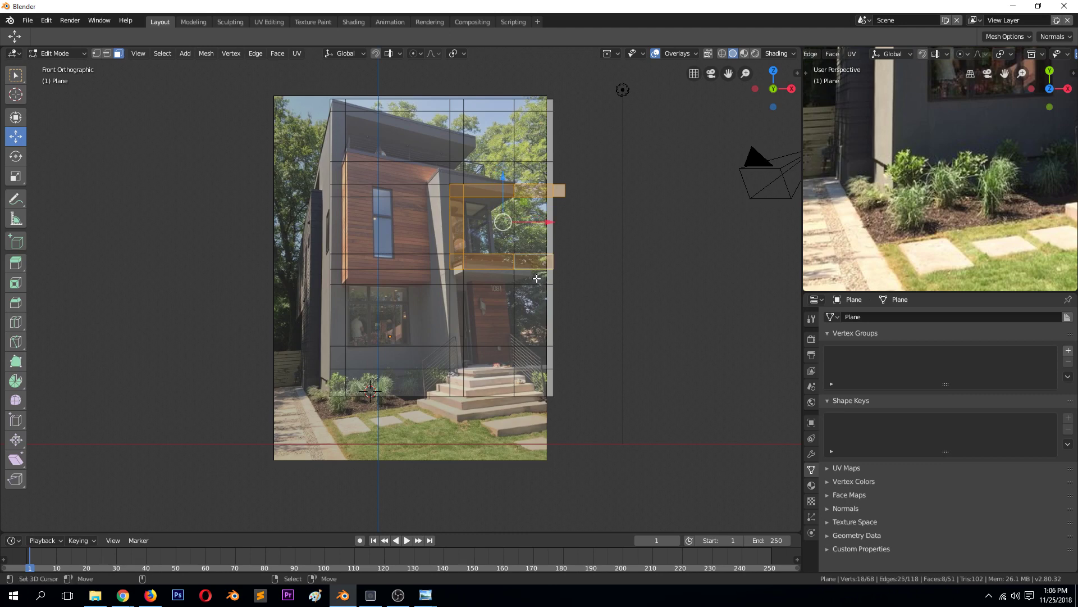
shift+click(454, 276)
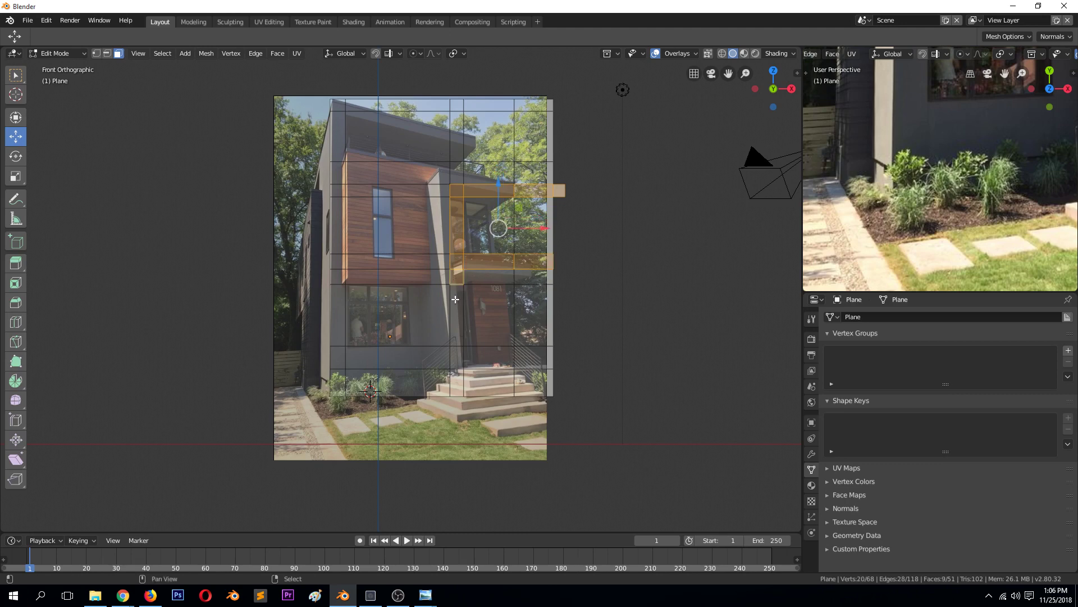
shift+click(455, 299)
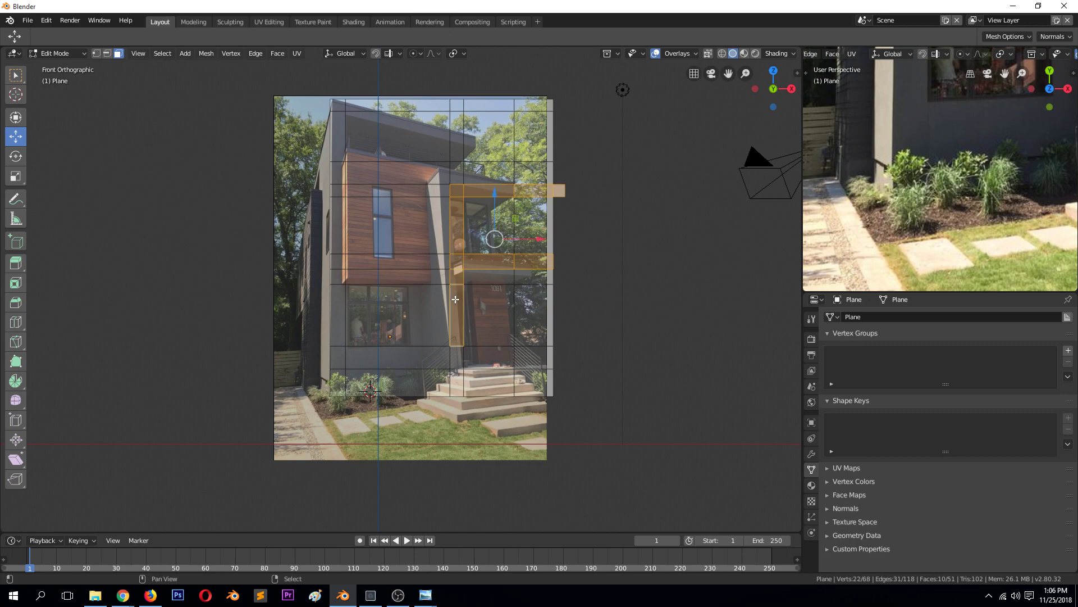
shift+click(462, 361)
Move the whole plane object along Y to stand in front of the reference image, and return to Edit Mode
middle_drag(484, 250, 554, 230)
key(Tab)
key(g)
key(y)
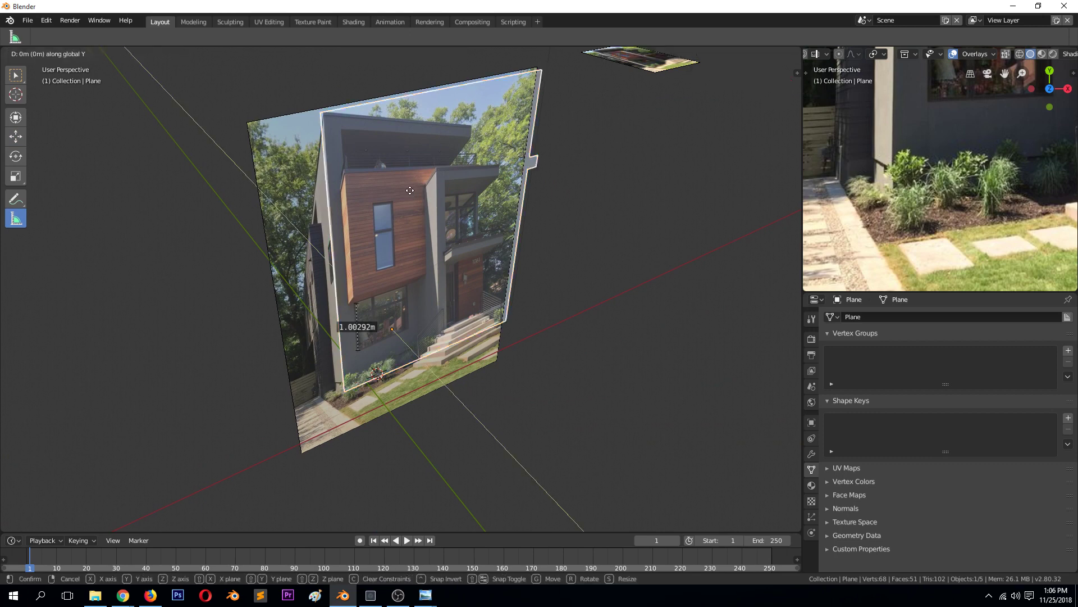
click(413, 204)
key(Tab)
Show the wall in wireframe and extrude the selected roof, column and balcony faces outward by about 0.95 m
key(z)
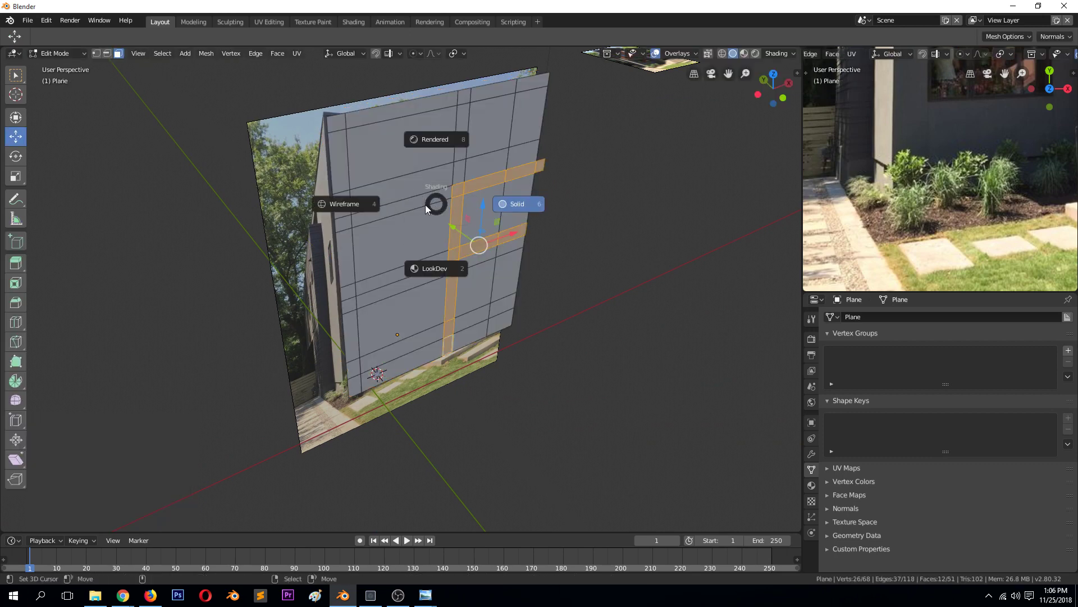
click(445, 201)
key(z)
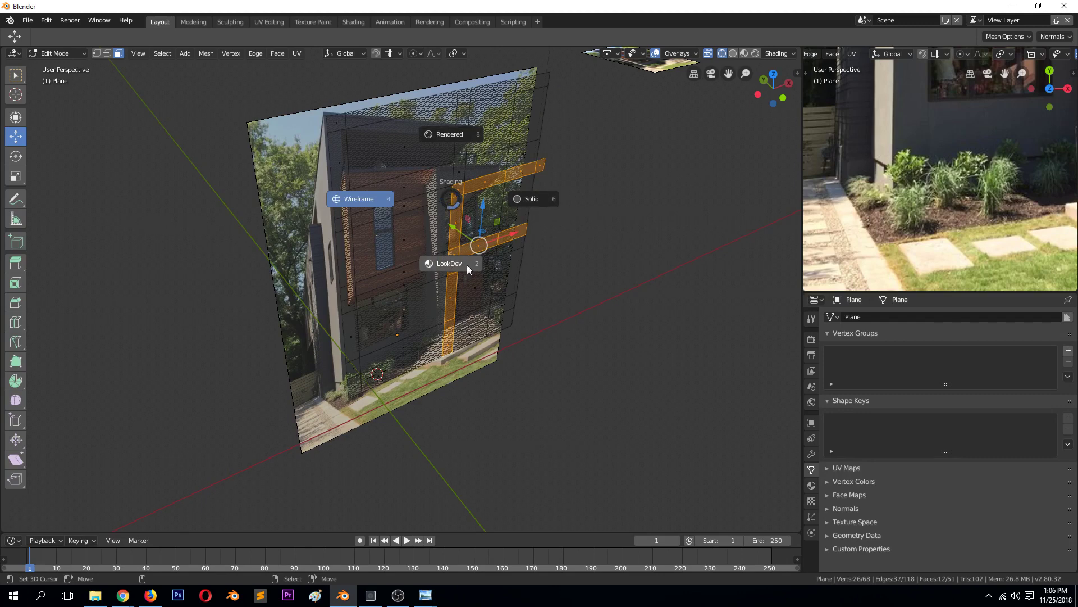
click(371, 201)
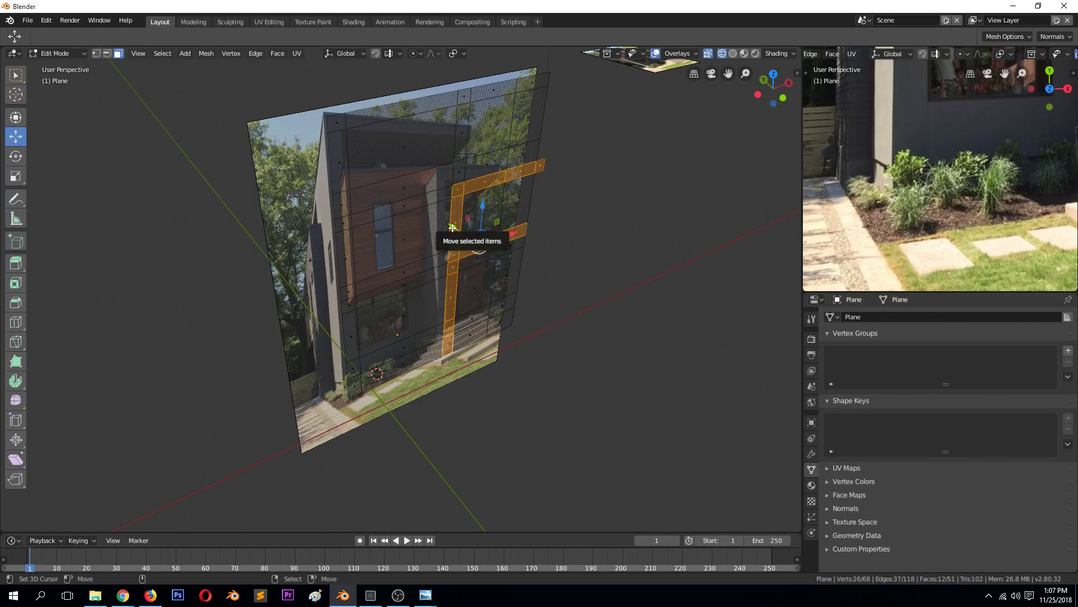
key(e)
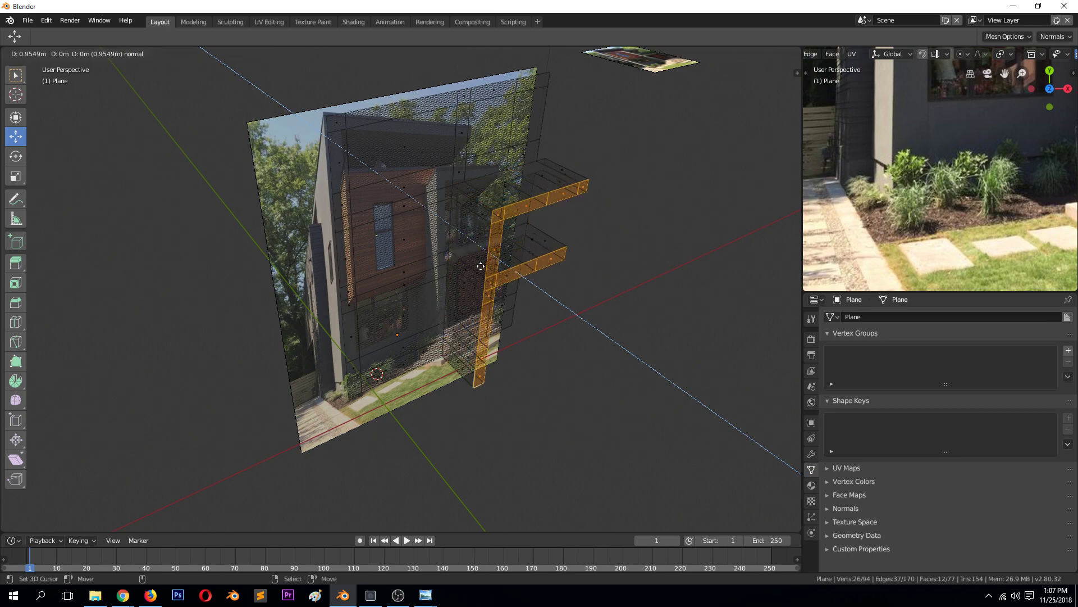
click(482, 268)
Return to Object Mode and display the model in solid shading with random colours, cavity and shadow enabled
key(Tab)
mouse_move(513, 272)
middle_down()
mouse_move(531, 276)
mouse_move(501, 248)
middle_up()
key(z)
click(587, 256)
mouse_move(586, 257)
middle_down()
mouse_move(539, 301)
mouse_move(587, 313)
mouse_move(533, 312)
mouse_move(583, 332)
mouse_move(607, 304)
mouse_move(564, 323)
middle_up()
click(778, 54)
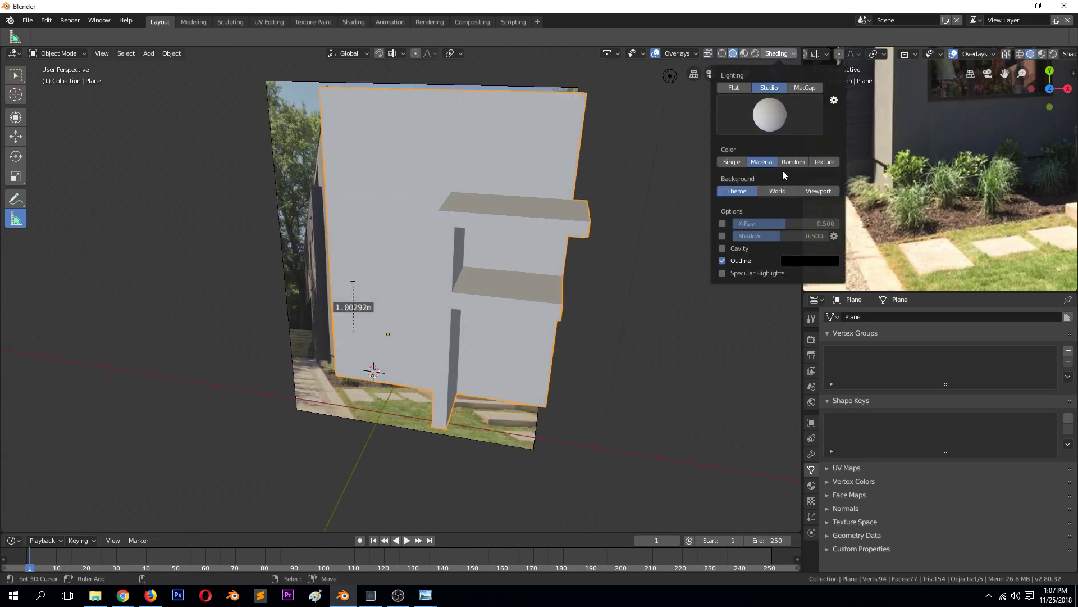
click(796, 163)
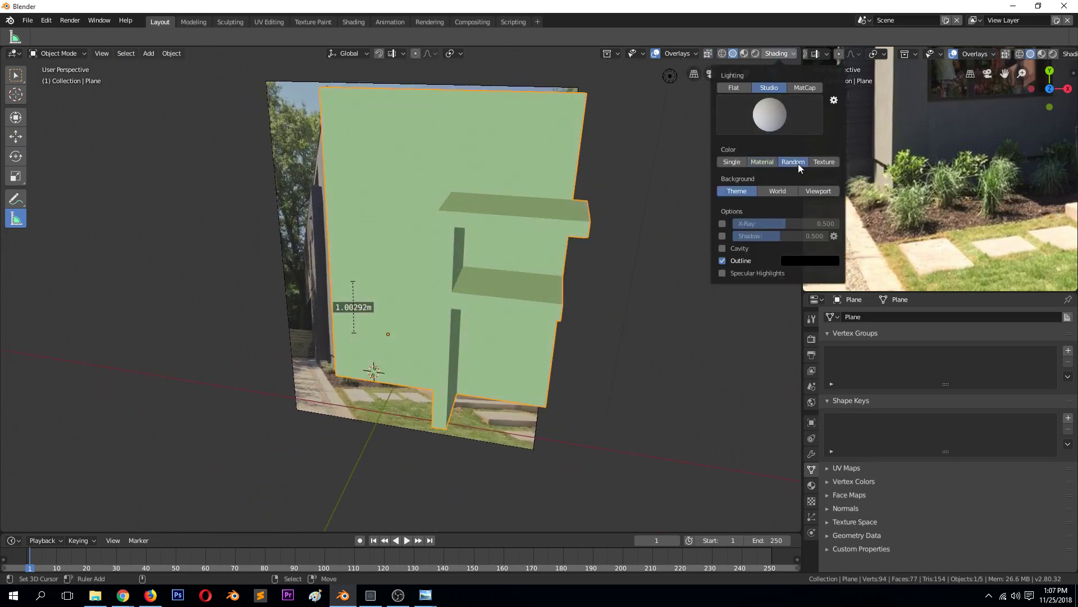
click(722, 248)
click(722, 236)
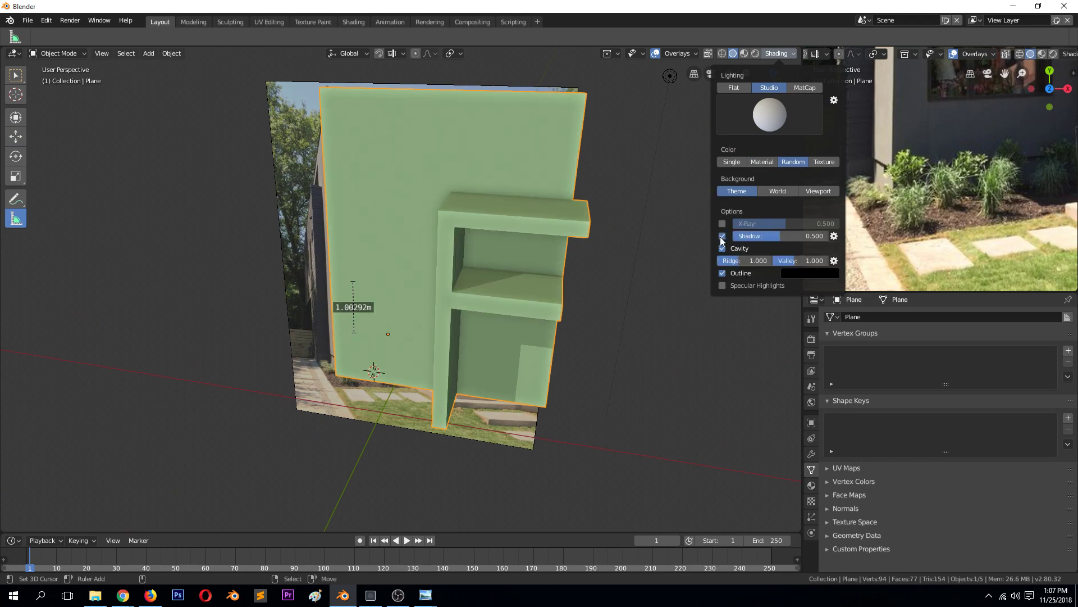
Examine the extruded frame from several angles and compare it with the balcony and entrance in the reference view
mouse_move(493, 182)
middle_down()
mouse_move(567, 147)
mouse_move(506, 177)
mouse_move(608, 151)
middle_up()
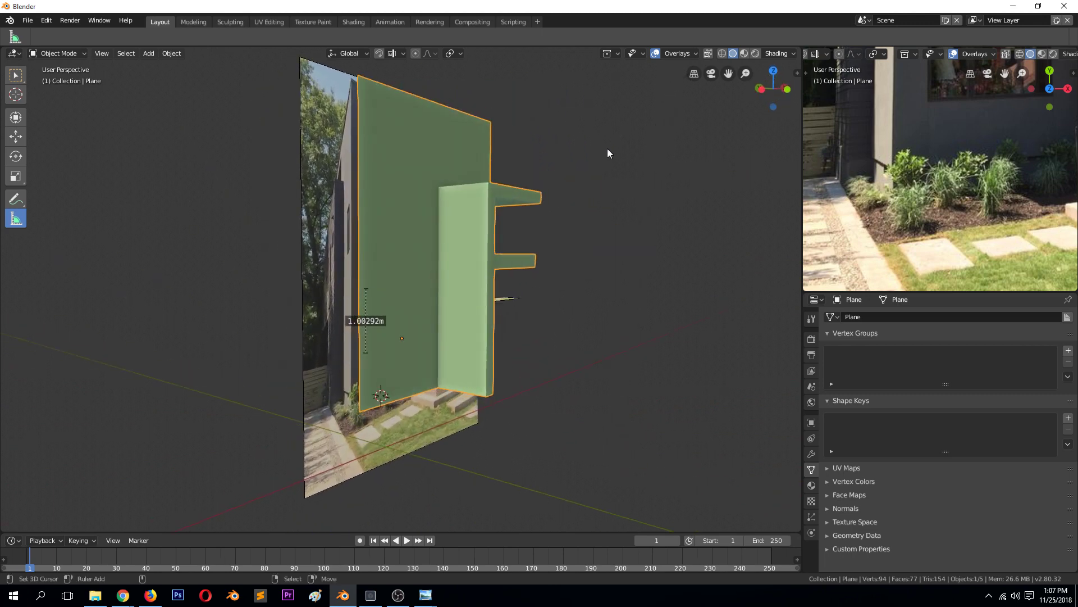
middle_drag(607, 148, 555, 167)
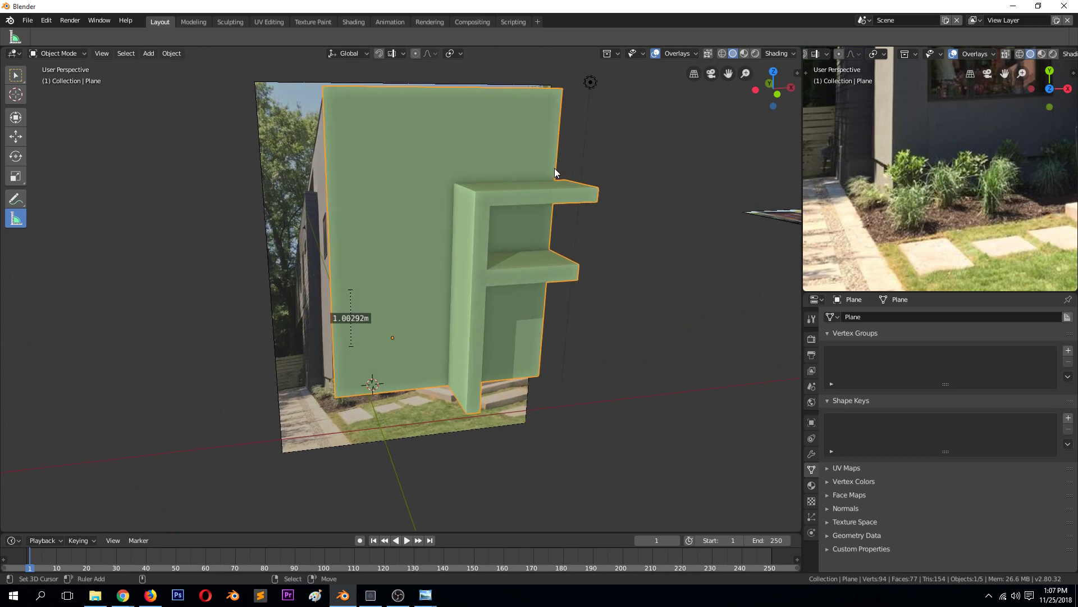
scroll(724, 102, down, 1)
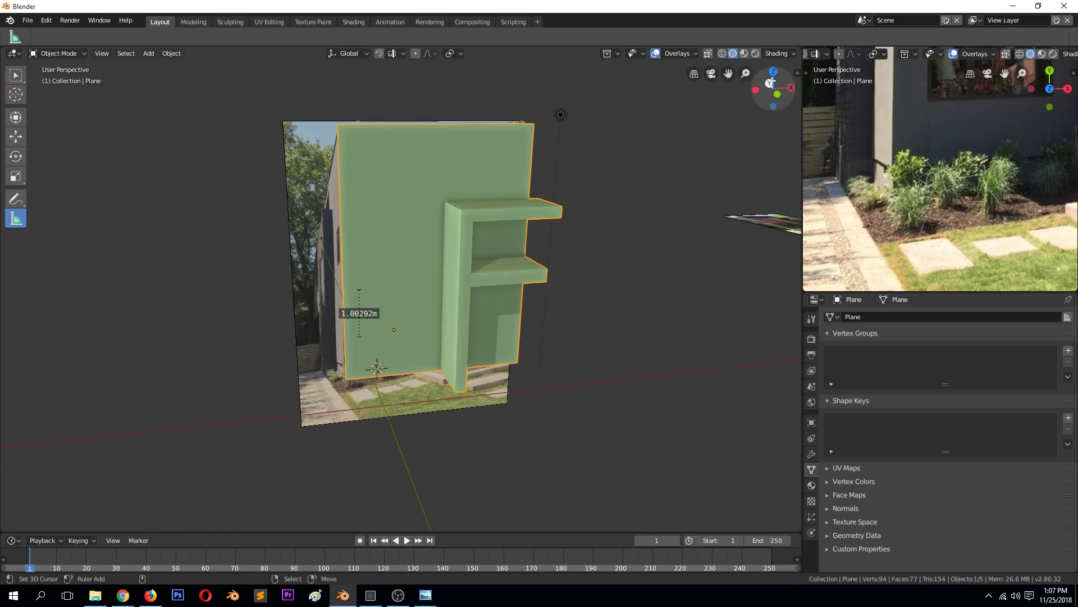
scroll(878, 138, down, 3)
scroll(877, 138, up, 2)
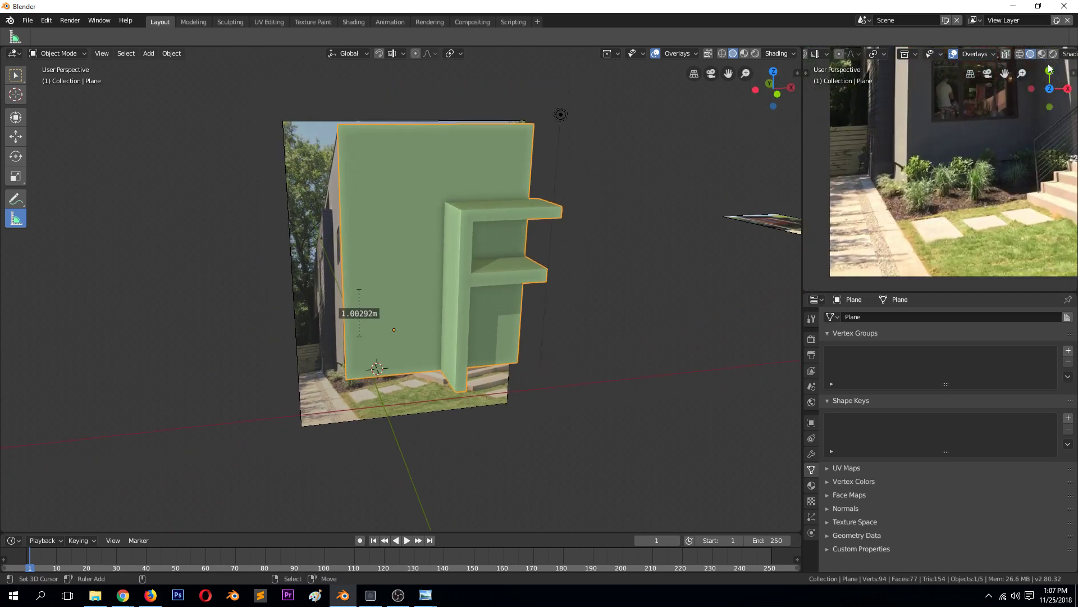
drag(1005, 74, 988, 225)
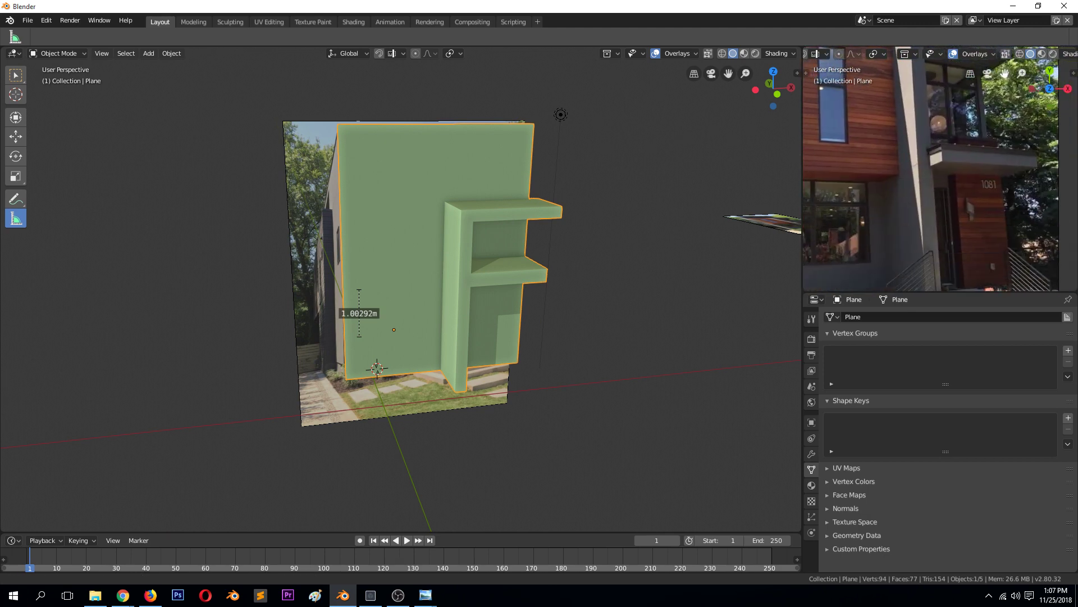
scroll(648, 242, up, 3)
Switch to Windows Photo Viewer to examine the full reference photo of the house
key(Tab)
click(518, 279)
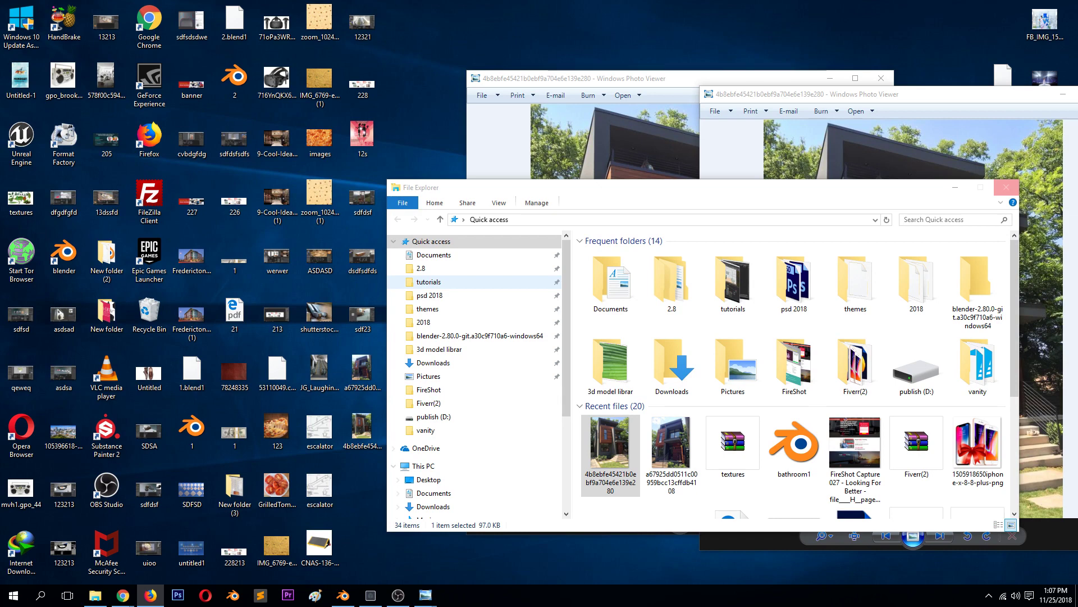
key(alt+Tab)
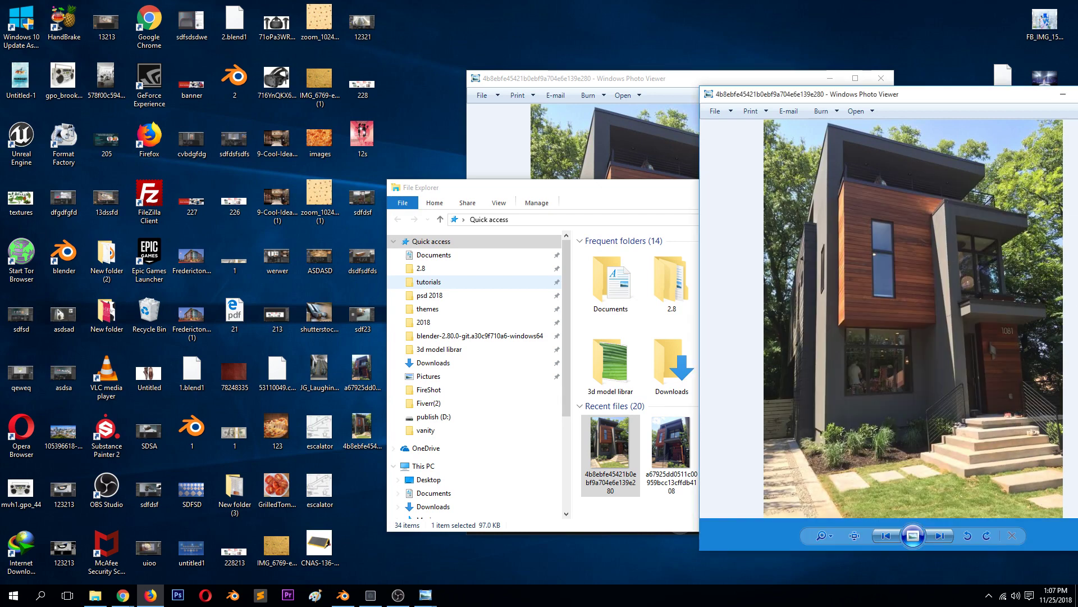